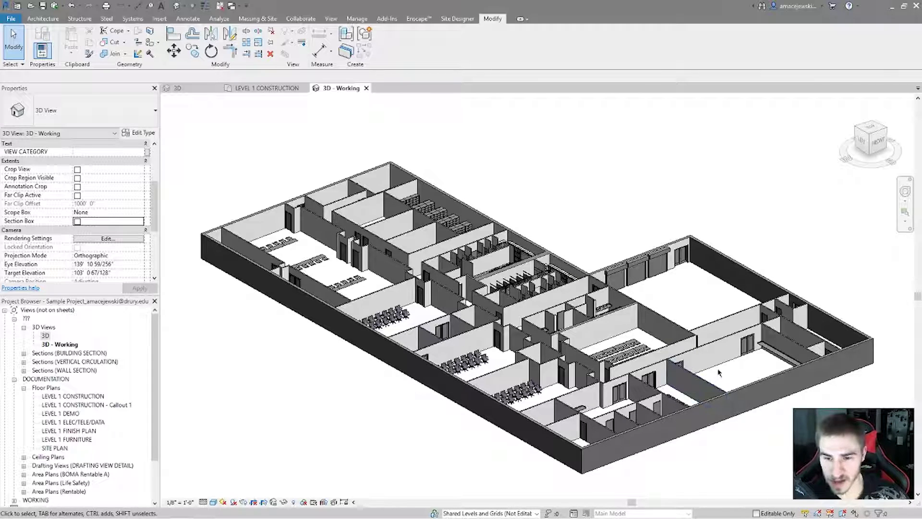
# Step: Open the by-element graphics override settings for the long brick exterior wall along the building's front side
pyautogui.moveTo(713, 360); pyautogui.dragTo(649, 343, button='middle')
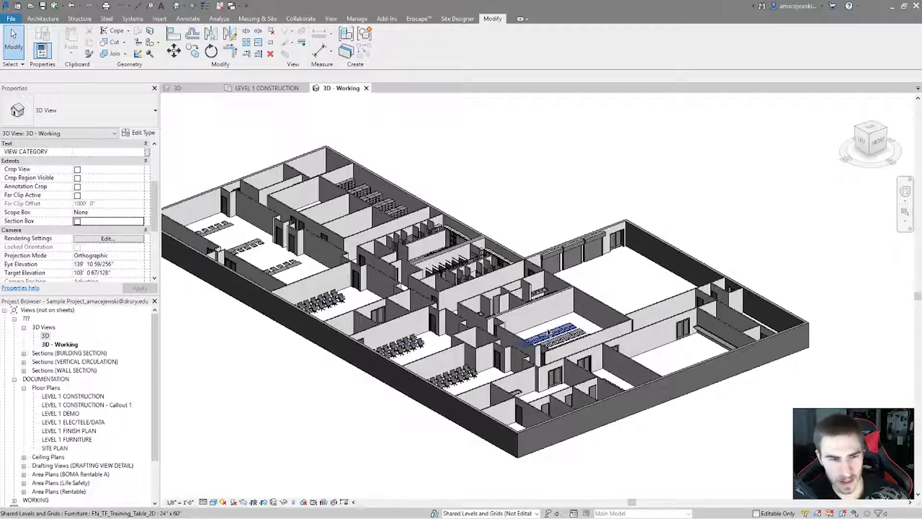
pyautogui.scroll(4, 674, 367)
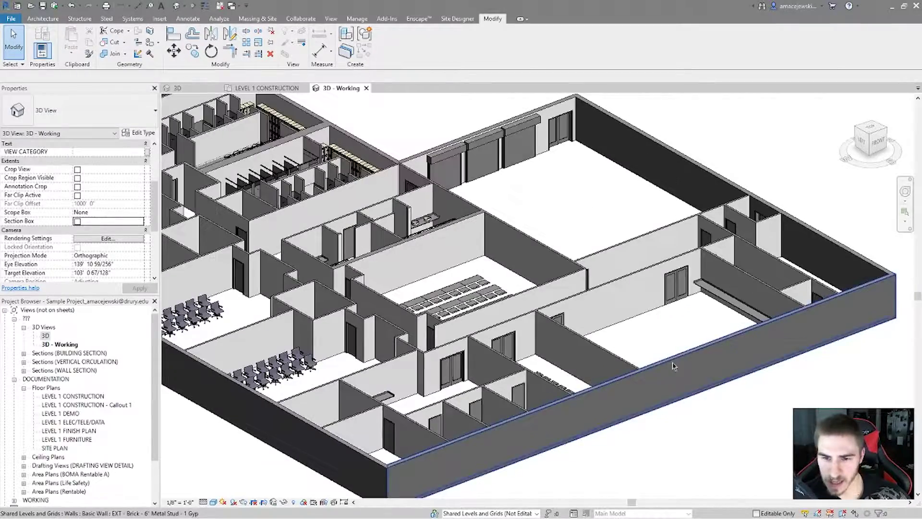
pyautogui.click(674, 366)
pyautogui.keyDown('shift'); pyautogui.moveTo(706, 429); pyautogui.dragTo(666, 316, button='middle'); pyautogui.keyUp('shift')
pyautogui.scroll(2, 663, 393)
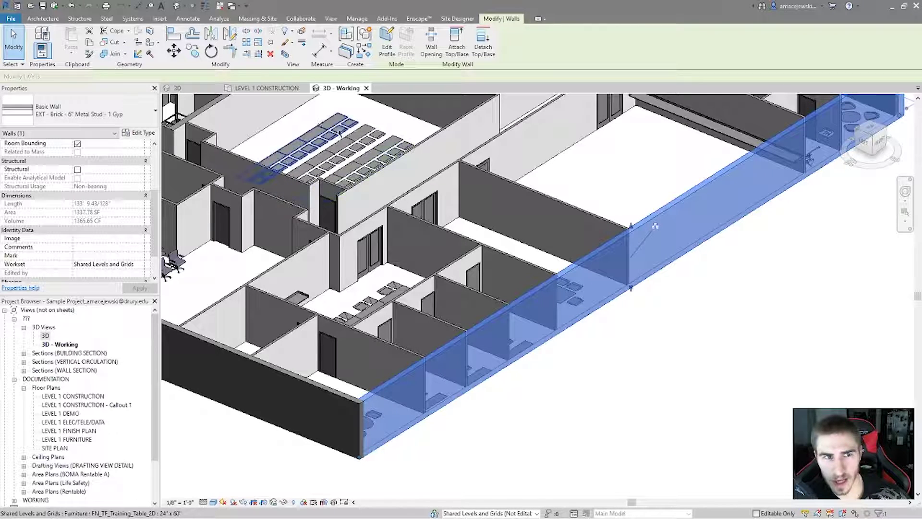
pyautogui.click(291, 45)
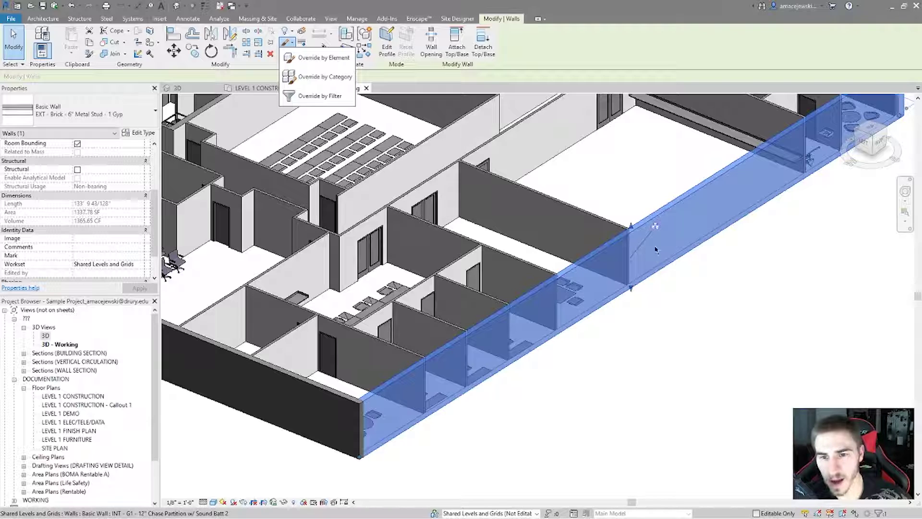
pyautogui.click(319, 57)
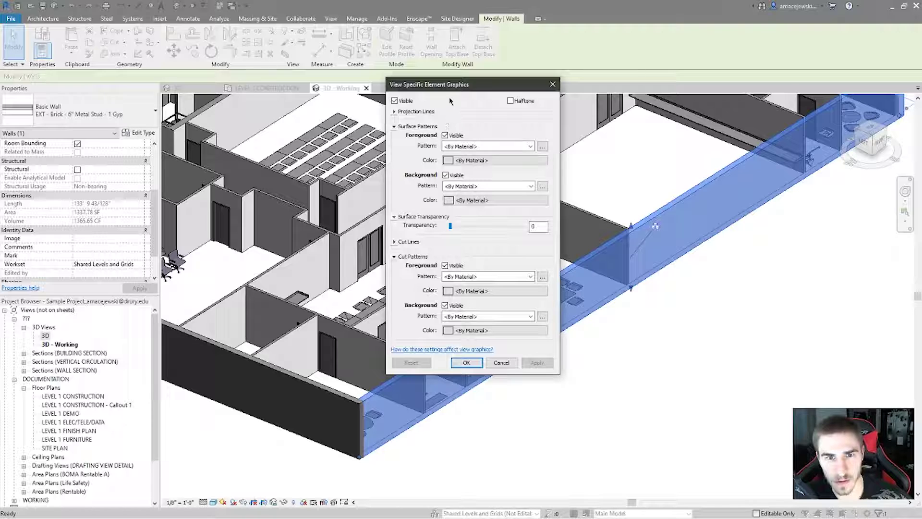
pyautogui.moveTo(449, 103); pyautogui.dragTo(443, 126)
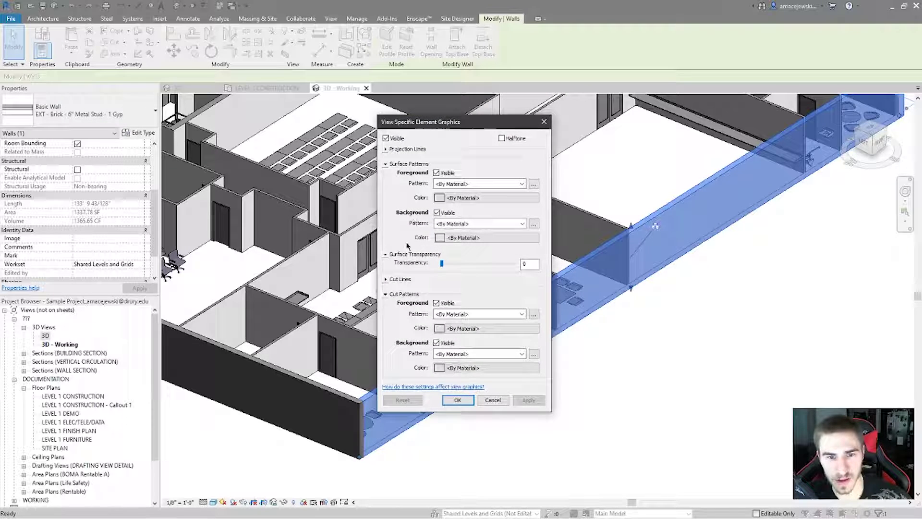
# Step: Collapse the surface pattern, surface transparency and cut pattern sections of the wall's override settings
pyautogui.click(386, 163)
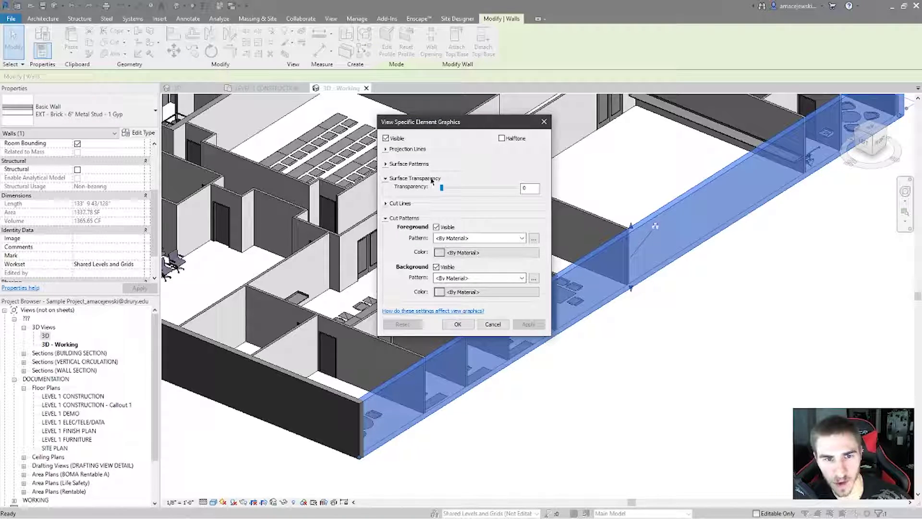
pyautogui.click(386, 218)
pyautogui.moveTo(416, 125); pyautogui.dragTo(447, 191)
pyautogui.click(382, 214)
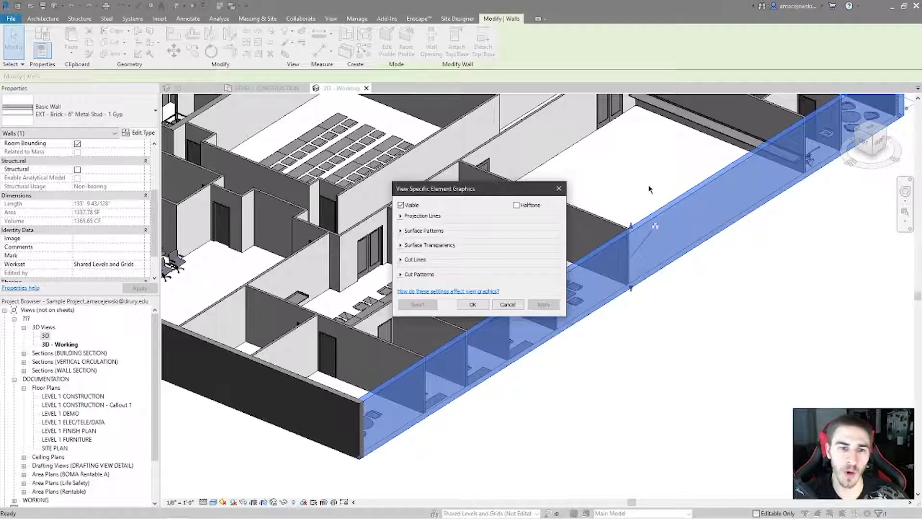
# Step: Hide the exterior wall in this view with the Visible override, and restore its visibility
pyautogui.click(401, 206)
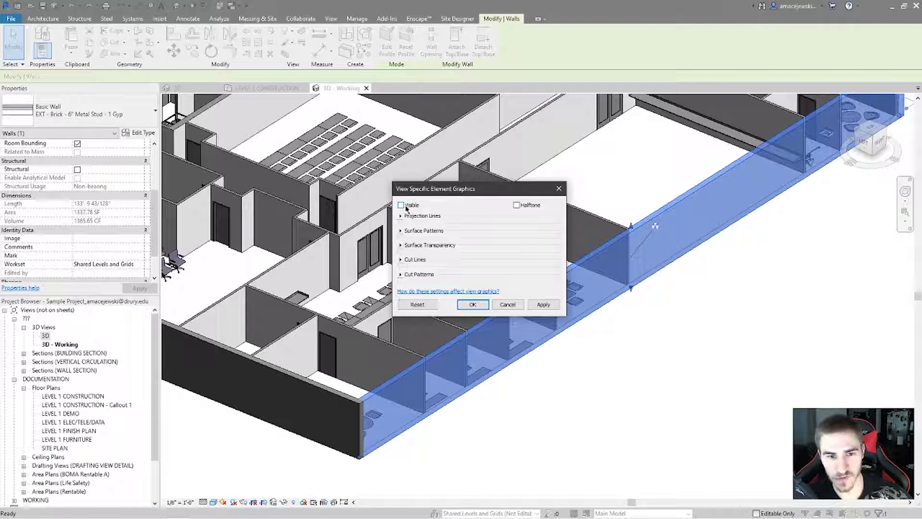
pyautogui.click(544, 304)
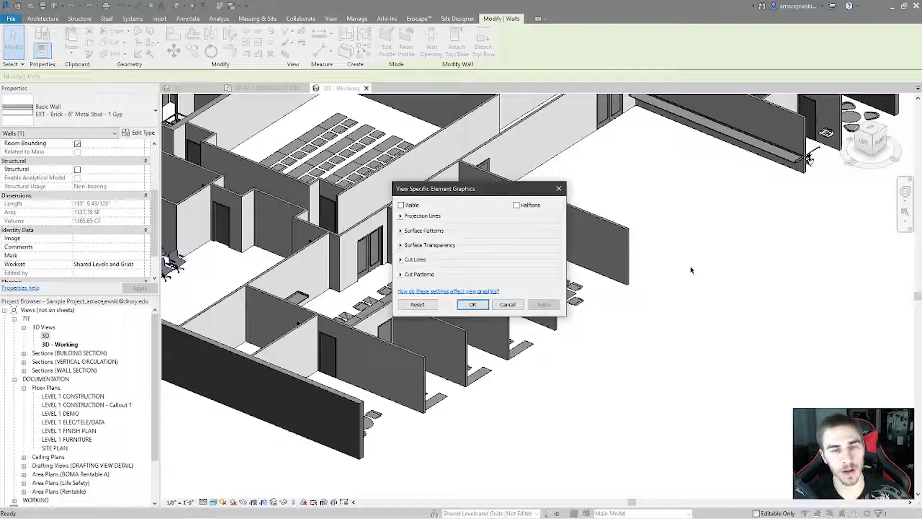
pyautogui.click(401, 205)
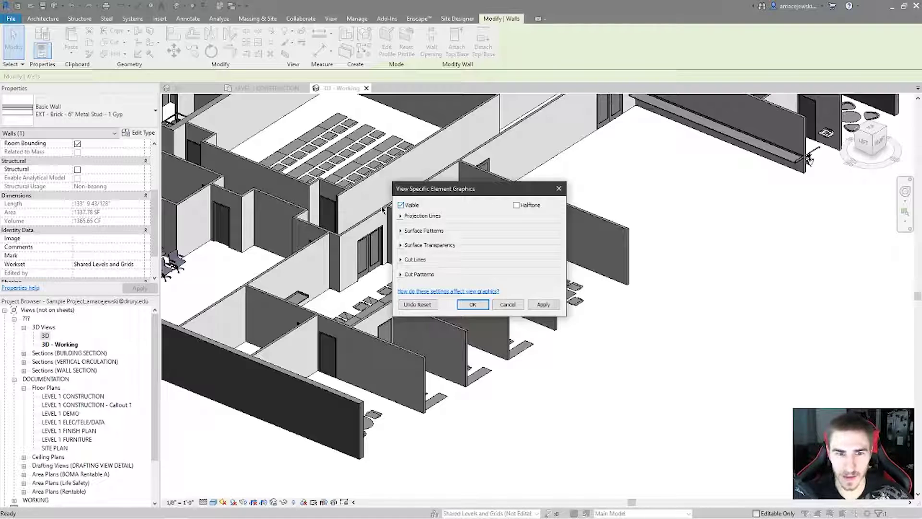
pyautogui.click(542, 305)
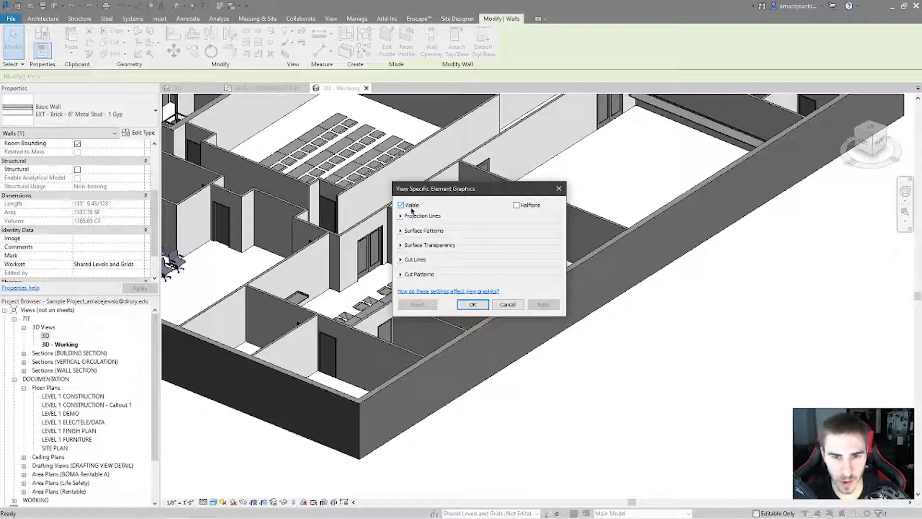
# Step: Apply the Halftone override to the exterior wall, and remove it again
pyautogui.click(518, 206)
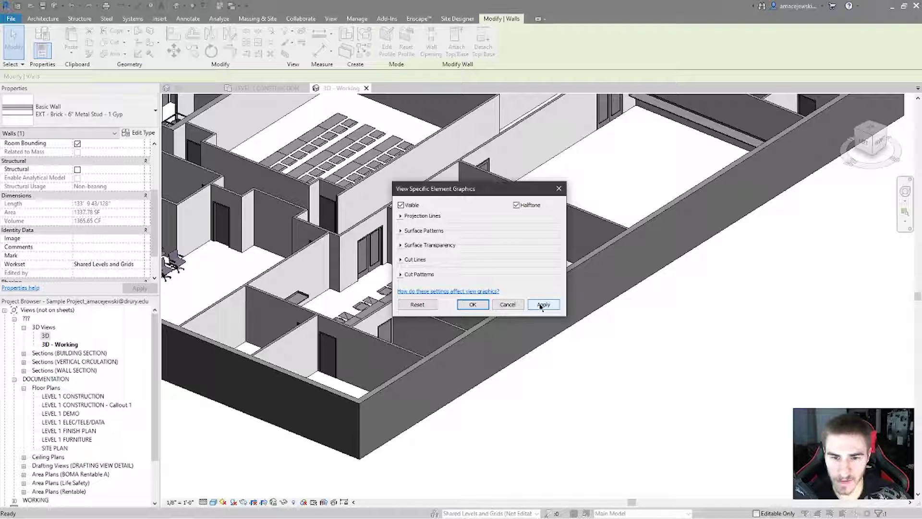
pyautogui.click(541, 306)
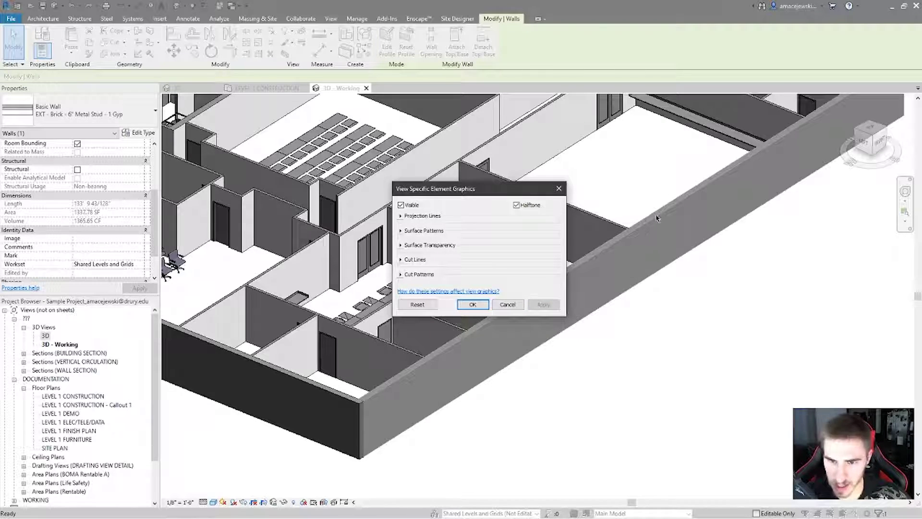
pyautogui.click(526, 205)
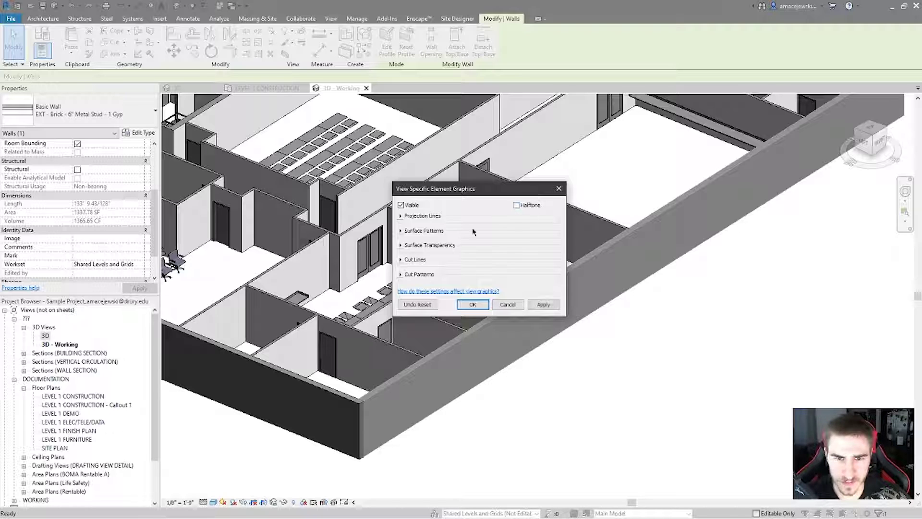
pyautogui.click(543, 305)
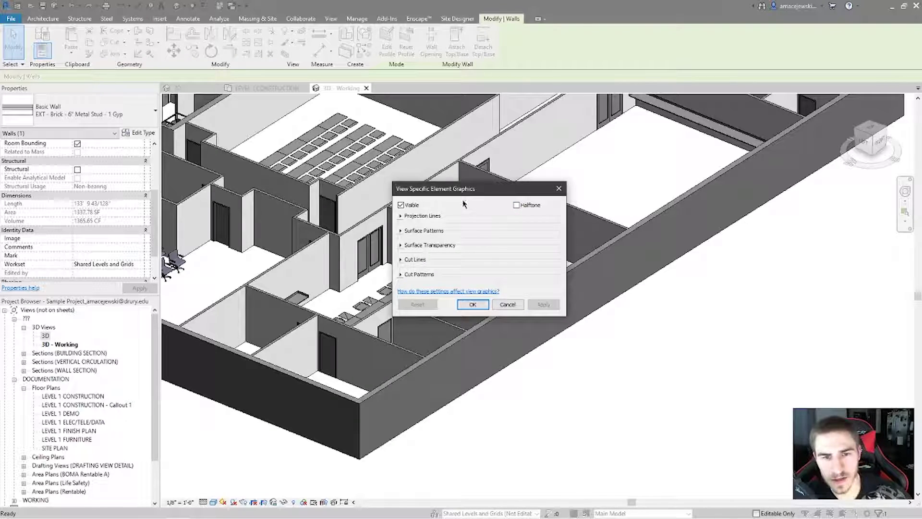
# Step: Expand the projection line overrides and review the available line patterns, keeping <By Object Style>
pyautogui.moveTo(461, 192)
pyautogui.mouseDown()
pyautogui.moveTo(452, 218)
pyautogui.moveTo(456, 202)
pyautogui.mouseUp()
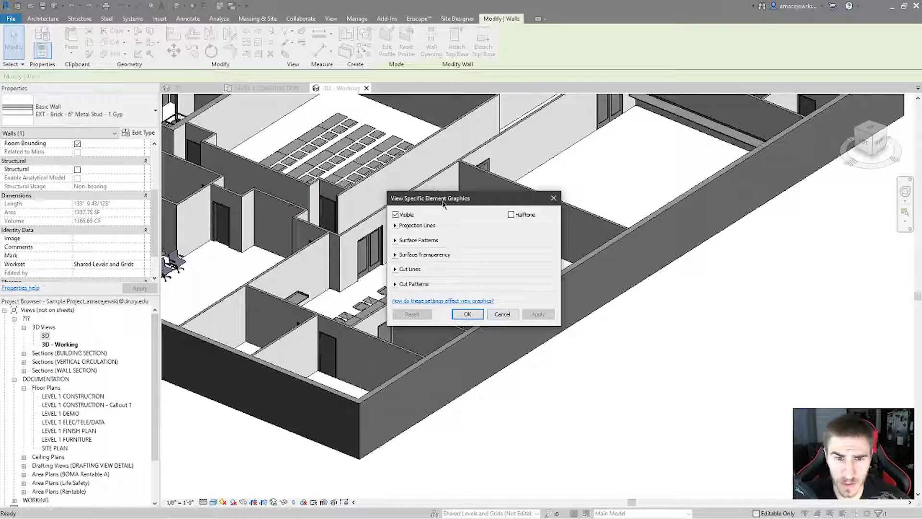
pyautogui.moveTo(443, 201); pyautogui.dragTo(459, 202)
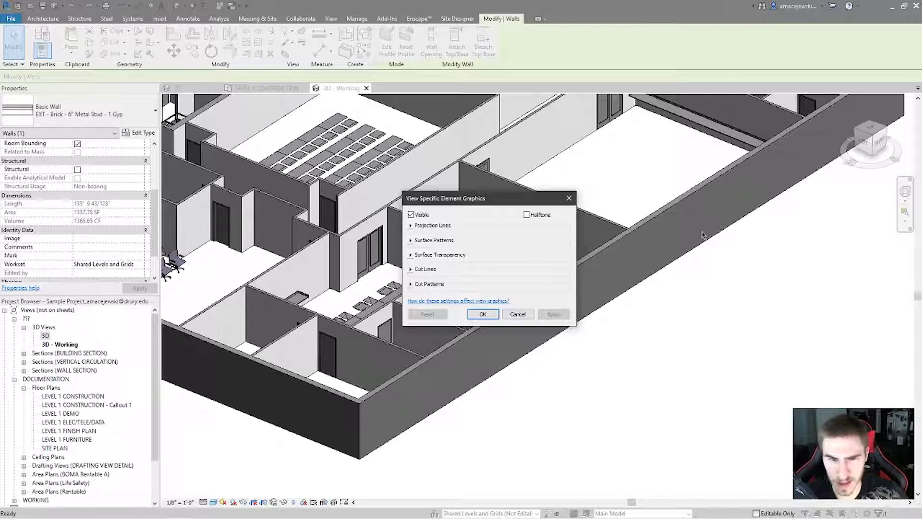
pyautogui.click(409, 225)
pyautogui.moveTo(466, 206); pyautogui.dragTo(440, 186)
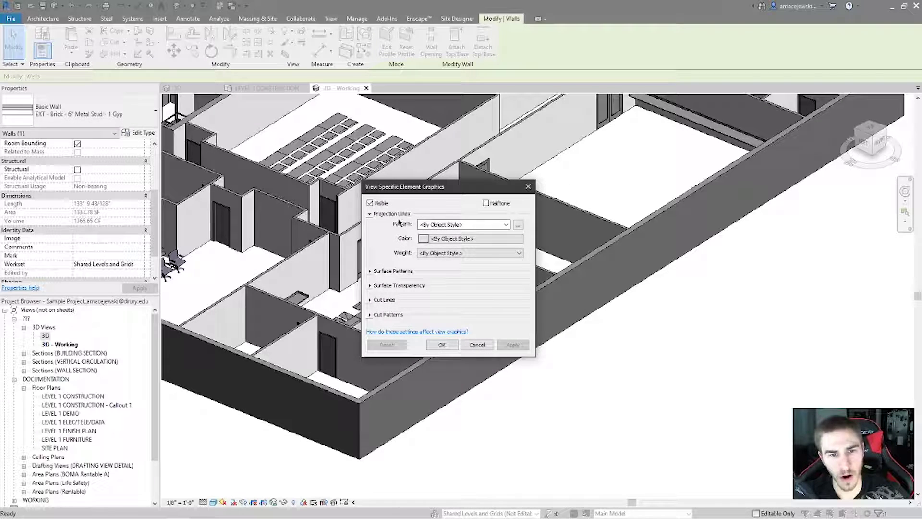
pyautogui.click(482, 225)
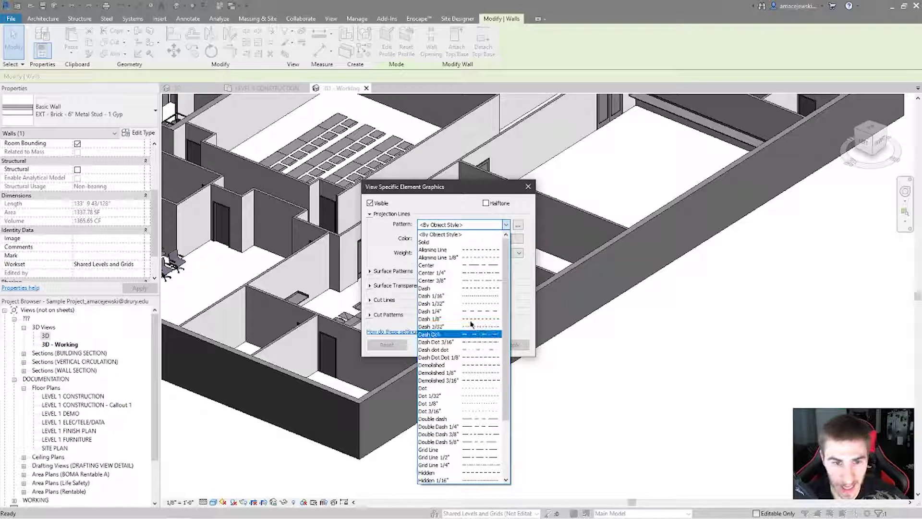
pyautogui.click(429, 231)
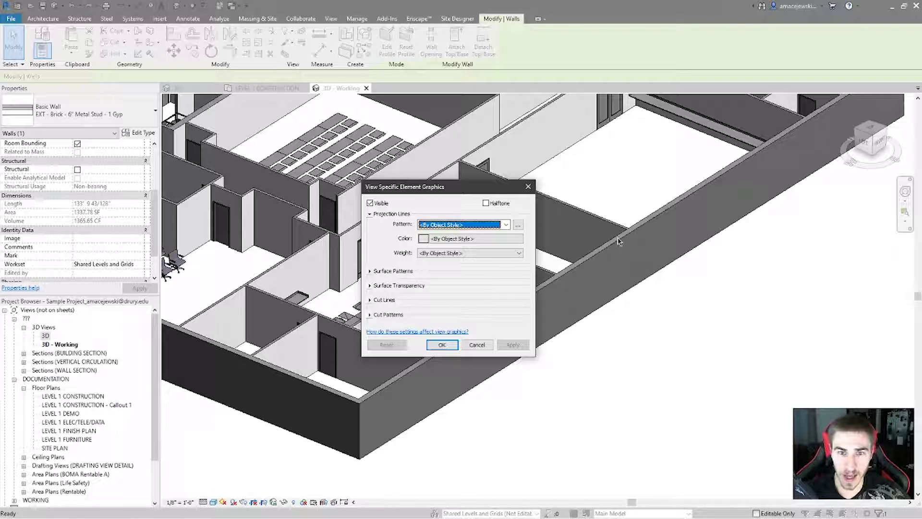
# Step: Override the exterior wall's projection line color with Red and apply it
pyautogui.click(445, 239)
pyautogui.moveTo(432, 178); pyautogui.dragTo(660, 185)
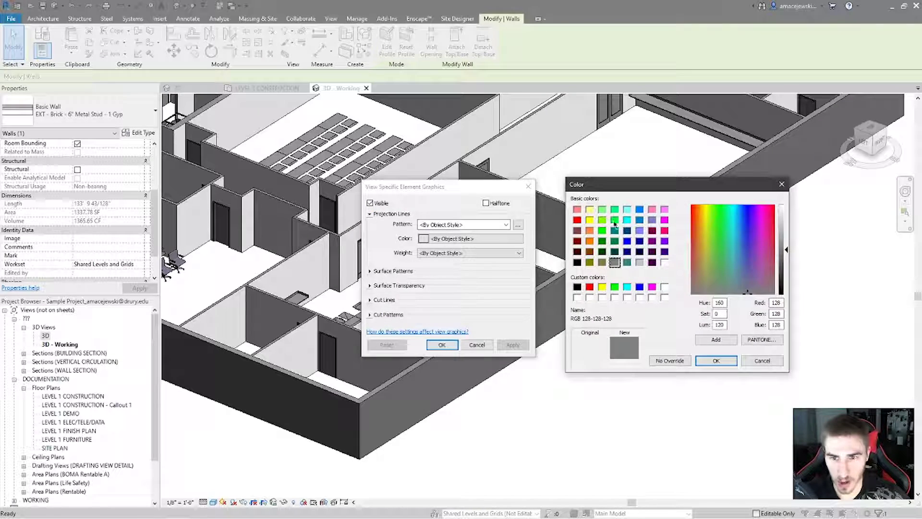
pyautogui.click(578, 220)
pyautogui.click(717, 361)
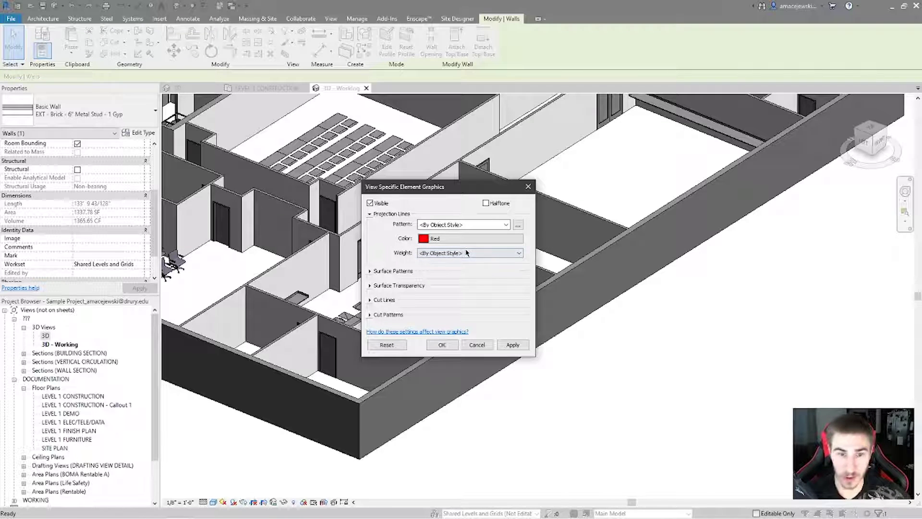
pyautogui.click(512, 344)
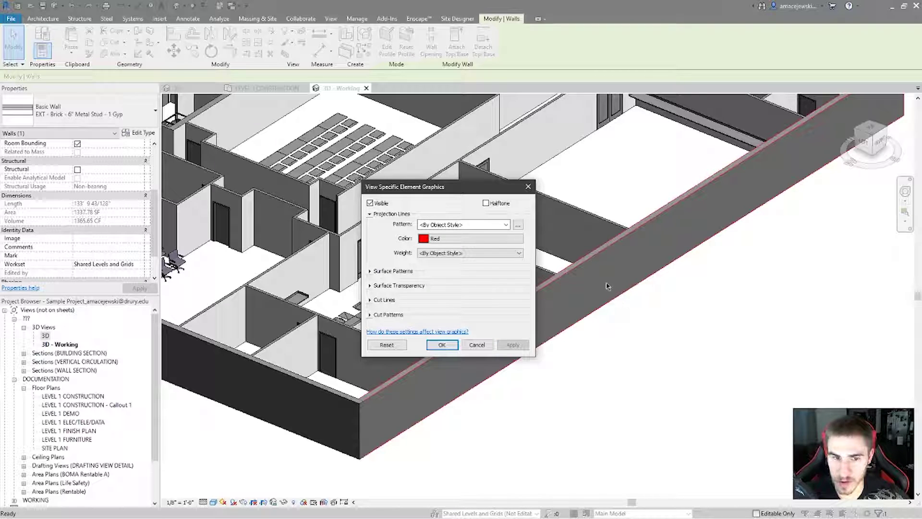
# Step: Apply a projection line weight of 4 to the wall, followed by a weight of 11
pyautogui.click(457, 254)
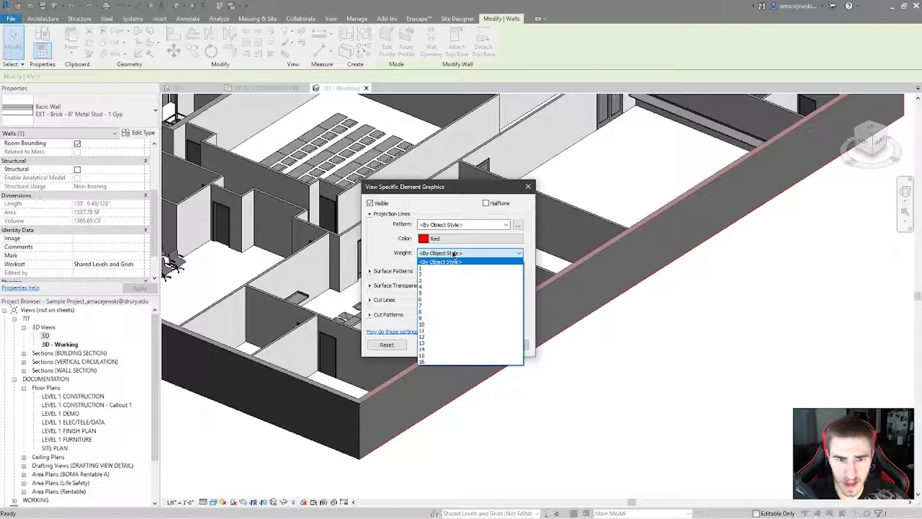
pyautogui.click(439, 286)
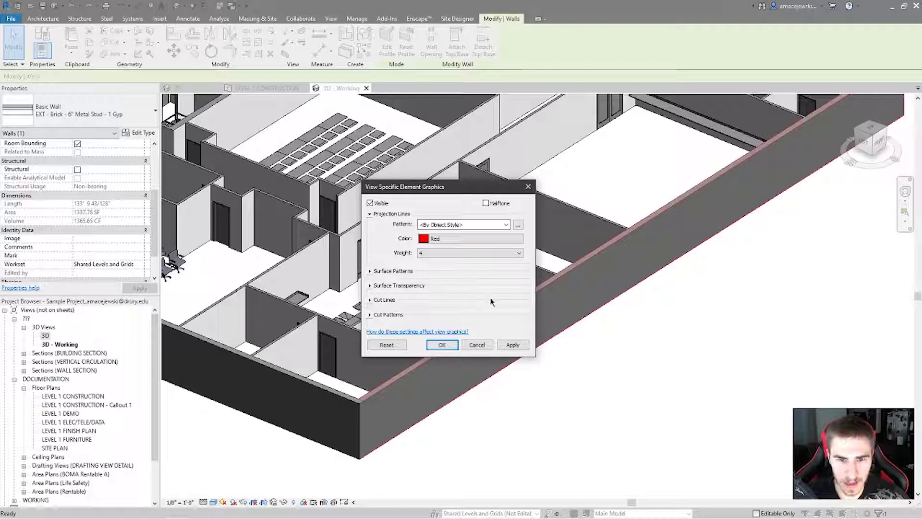
pyautogui.click(514, 345)
pyautogui.click(454, 253)
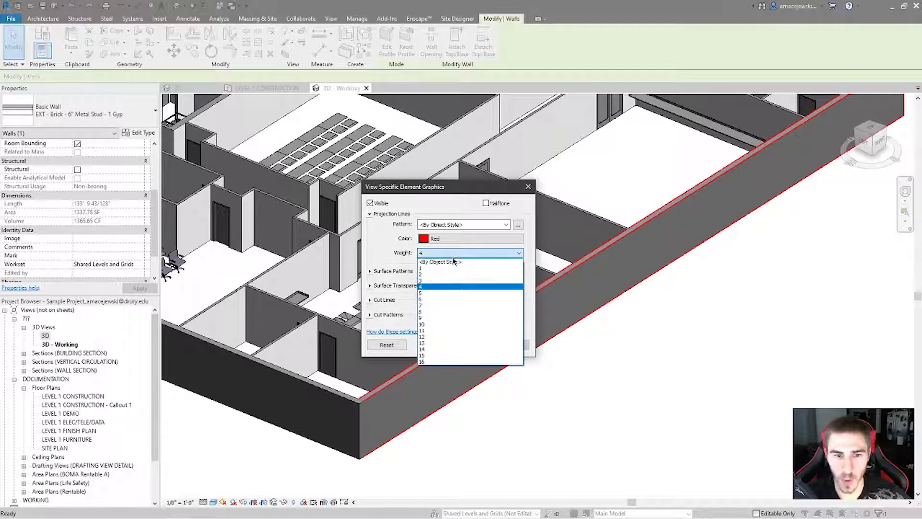
pyautogui.click(456, 331)
pyautogui.click(512, 345)
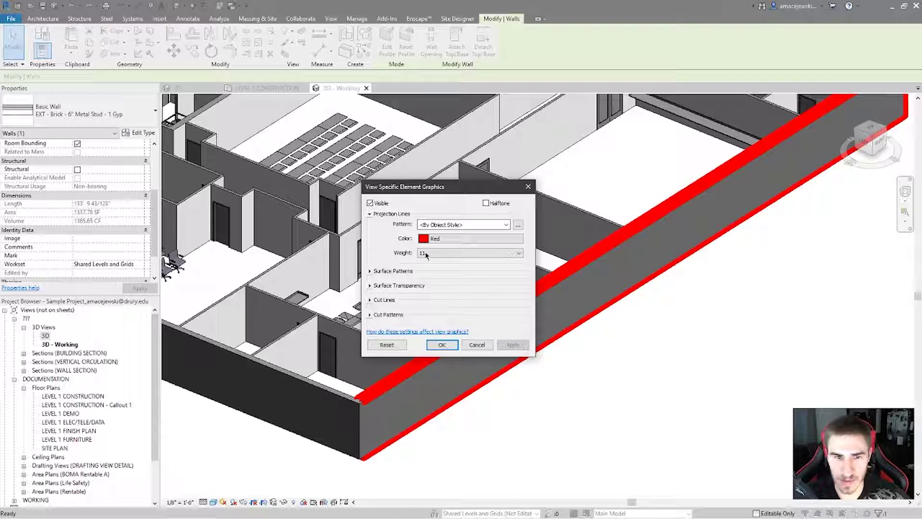
# Step: Return the wall's projection line weight to <By Object Style> and apply the change
pyautogui.click(455, 254)
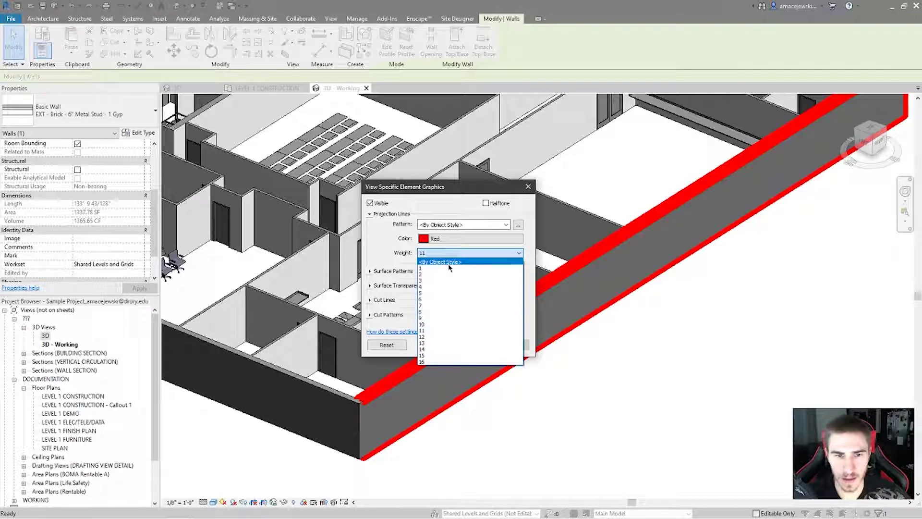
pyautogui.click(459, 262)
pyautogui.click(429, 224)
pyautogui.click(429, 225)
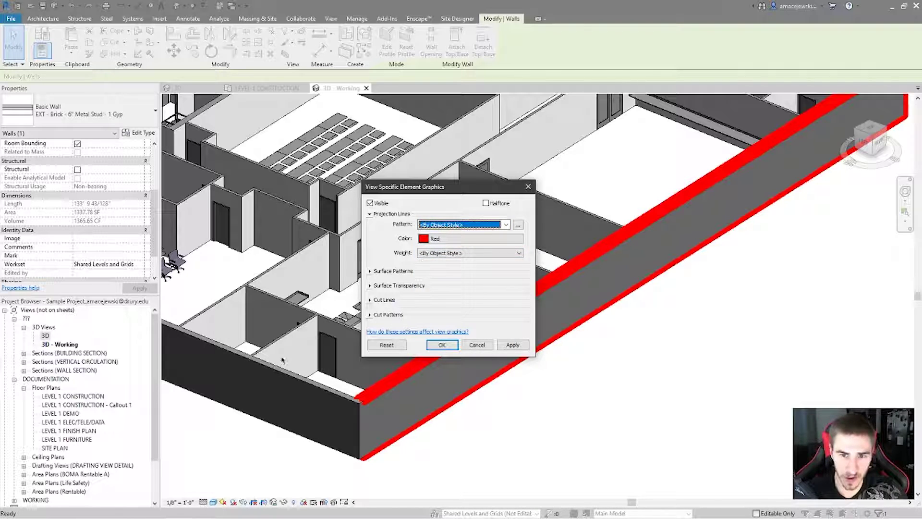
pyautogui.click(508, 345)
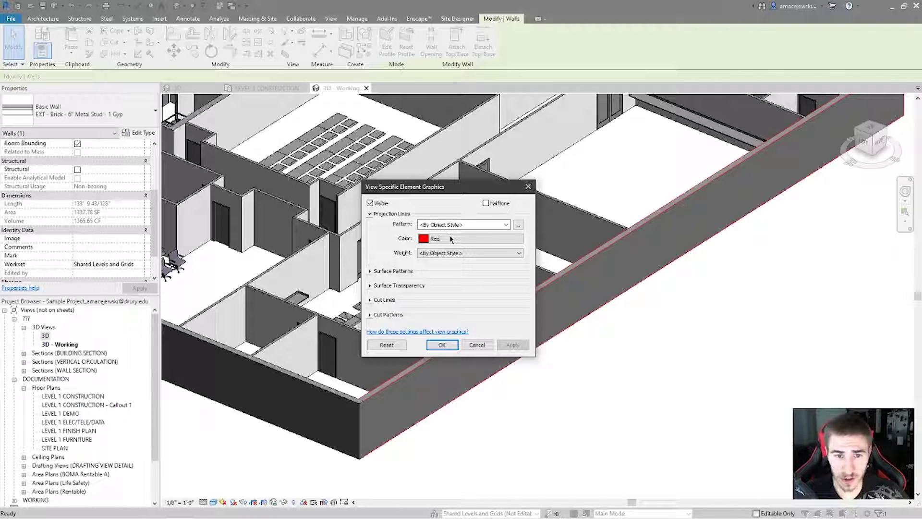
# Step: Reset all of the wall's graphic overrides, apply the reset, and collapse the projection line settings
pyautogui.click(387, 344)
pyautogui.click(513, 344)
pyautogui.click(376, 216)
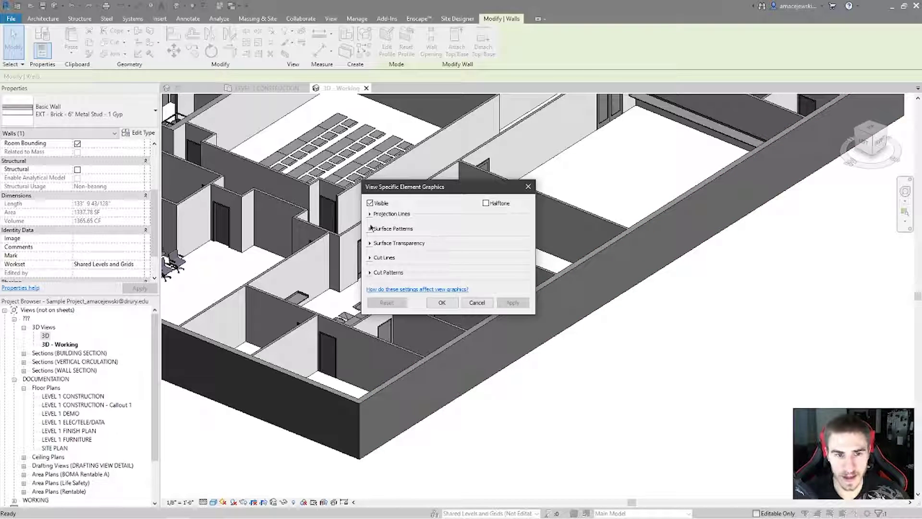
# Step: Expand the surface pattern overrides and set the wall's foreground pattern color to Red
pyautogui.click(370, 229)
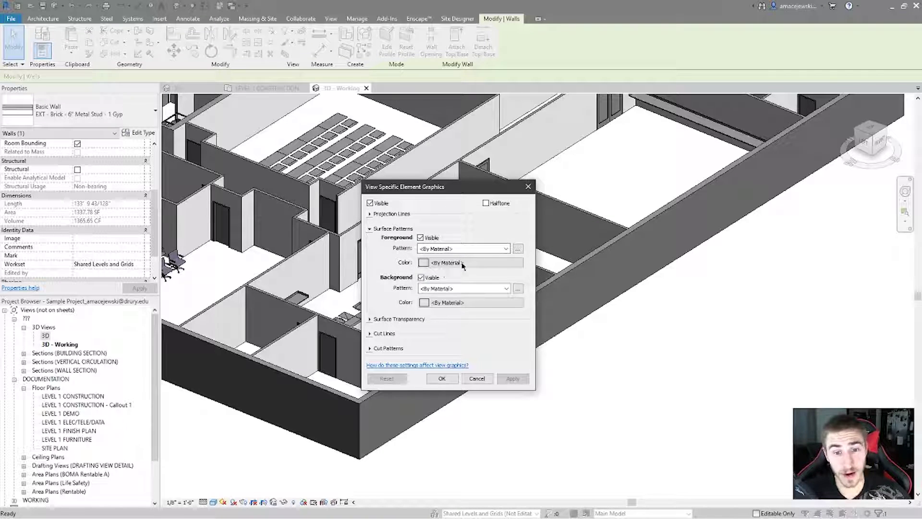
pyautogui.click(447, 262)
pyautogui.click(349, 230)
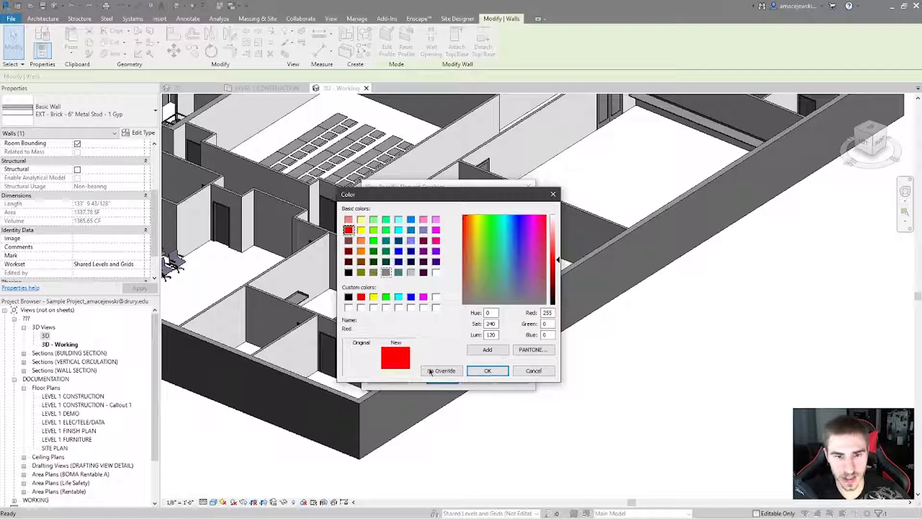
pyautogui.click(488, 371)
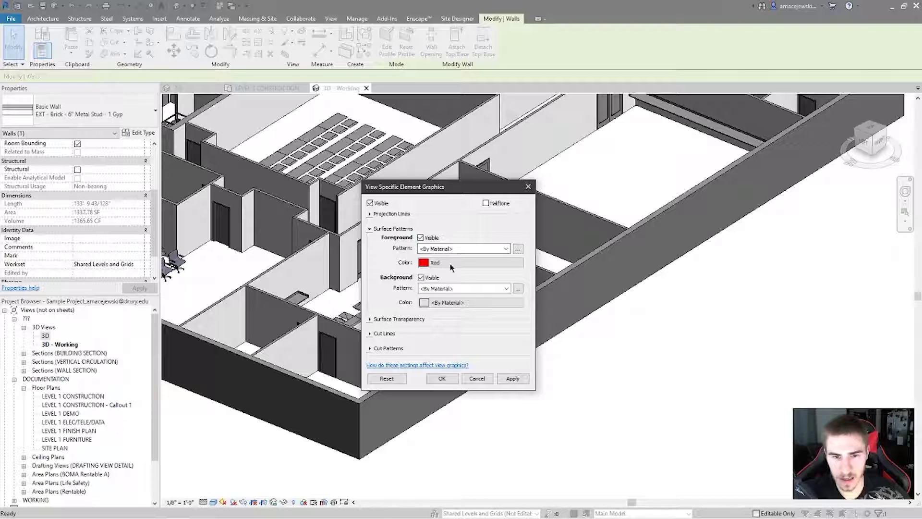
# Step: Apply the wall's red foreground color, set its foreground surface pattern to <Solid fill>, and apply that change
pyautogui.click(512, 376)
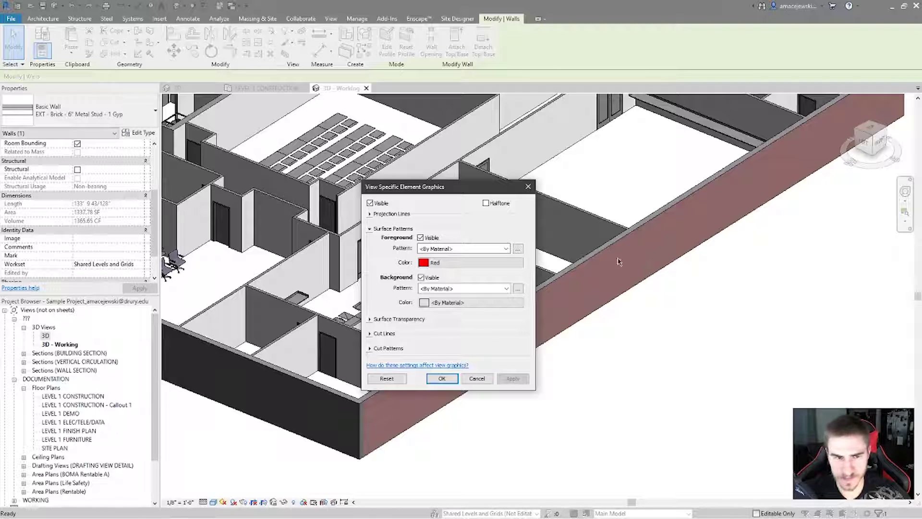
pyautogui.click(446, 243)
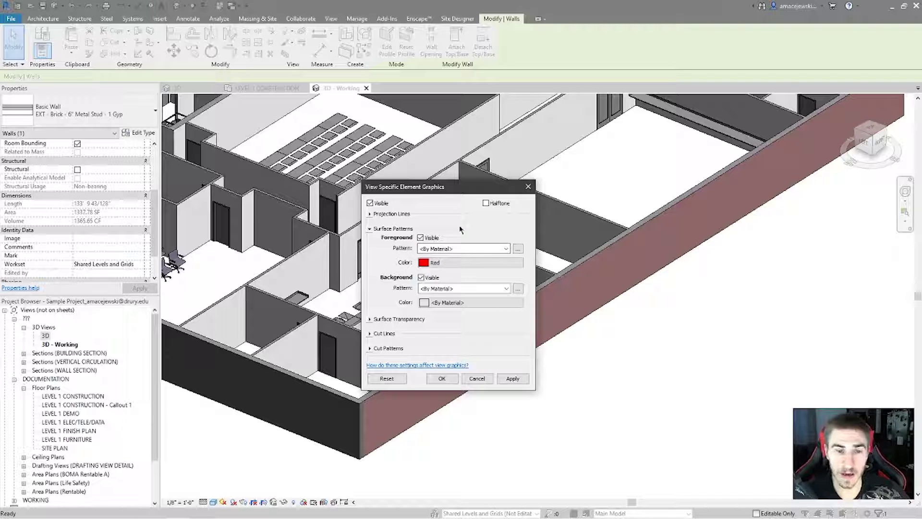
pyautogui.click(460, 248)
pyautogui.click(454, 266)
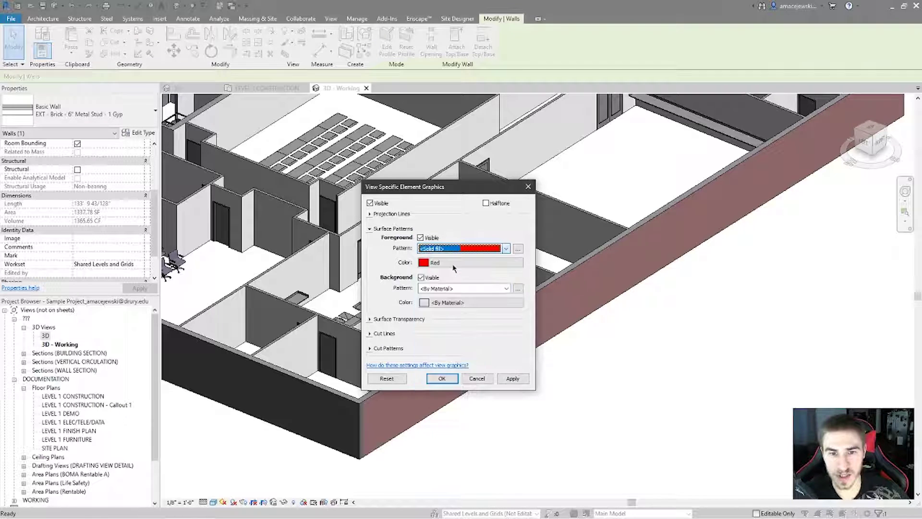
pyautogui.click(513, 378)
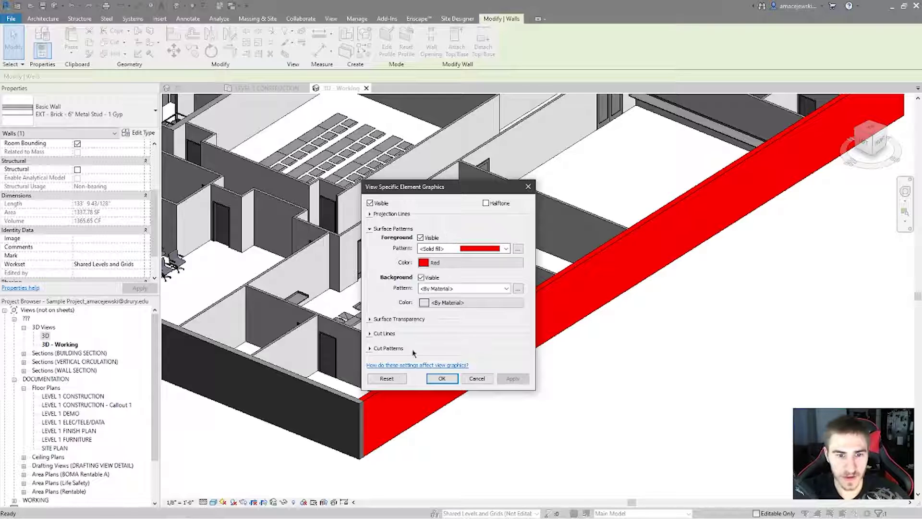
# Step: Set the wall's background surface pattern to a diagonal crosshatch with the color Green and apply the change
pyautogui.click(452, 303)
pyautogui.click(478, 287)
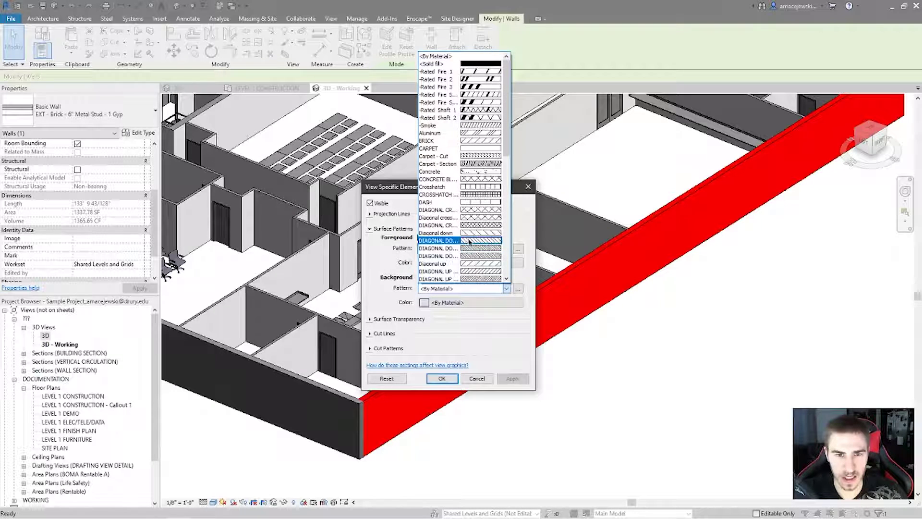
pyautogui.click(465, 255)
pyautogui.click(470, 302)
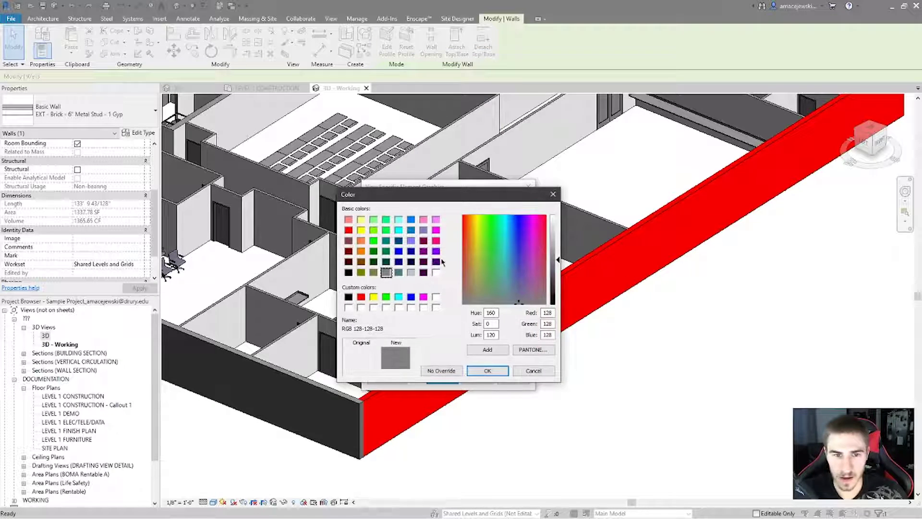
pyautogui.click(386, 240)
pyautogui.click(373, 251)
pyautogui.click(373, 241)
pyautogui.click(487, 370)
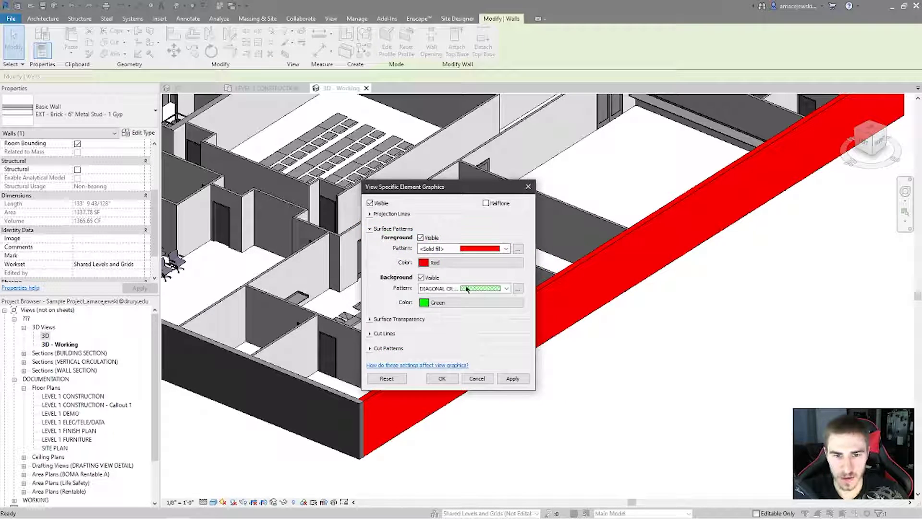
pyautogui.click(514, 378)
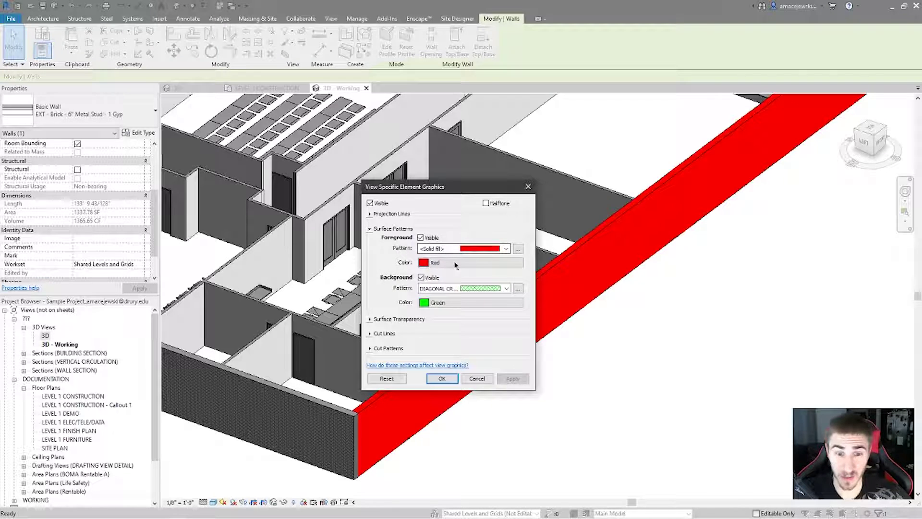
# Step: Change the wall's foreground surface color to Green and its foreground pattern to a diagonal crosshatch
pyautogui.click(430, 263)
pyautogui.click(373, 240)
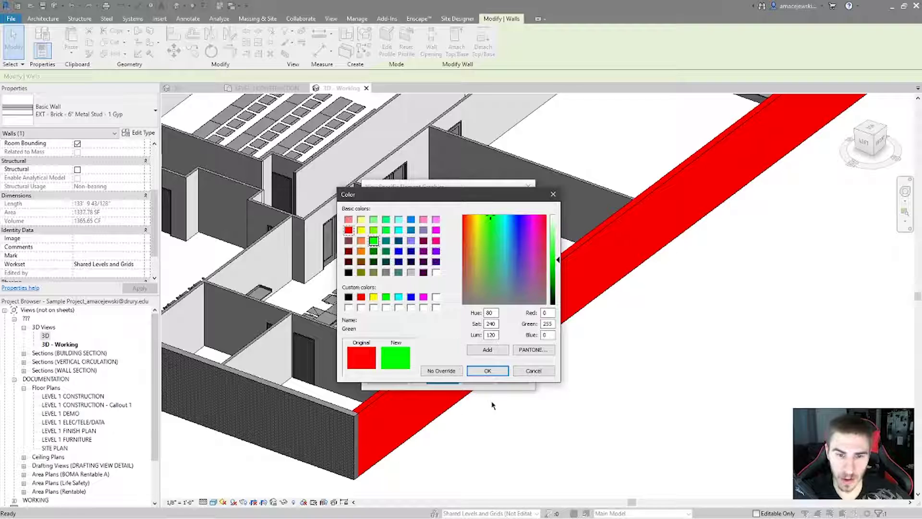
pyautogui.click(487, 370)
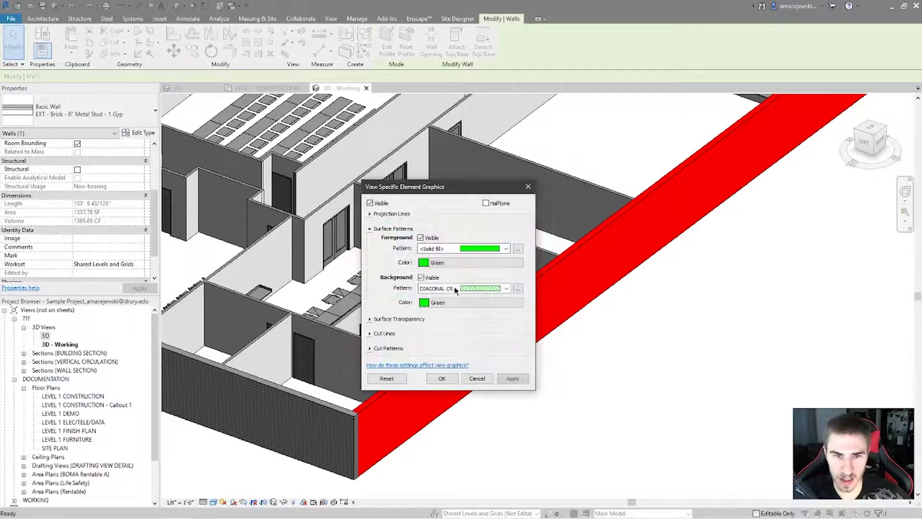
pyautogui.click(459, 248)
pyautogui.click(438, 412)
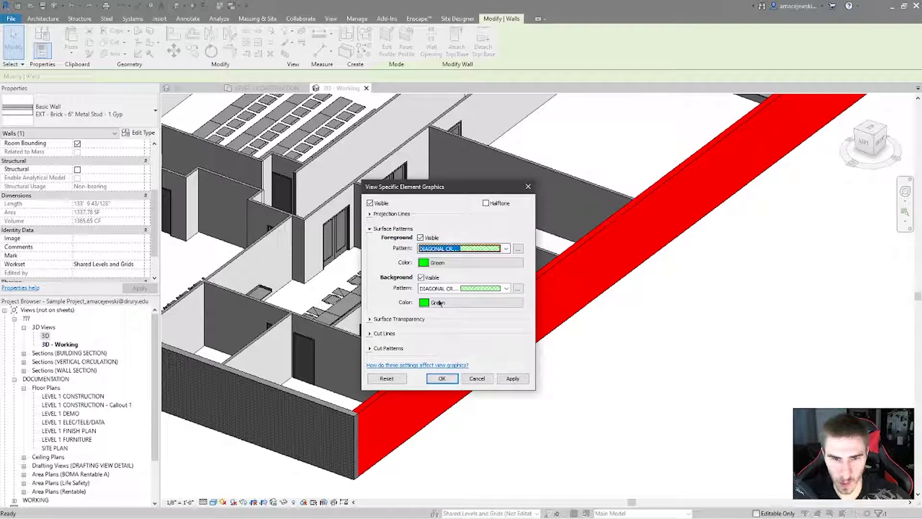
# Step: Set the wall's background surface pattern to <Solid fill> in Red, apply it, and accept the overrides
pyautogui.click(459, 289)
pyautogui.scroll(3, 446, 206)
pyautogui.click(437, 65)
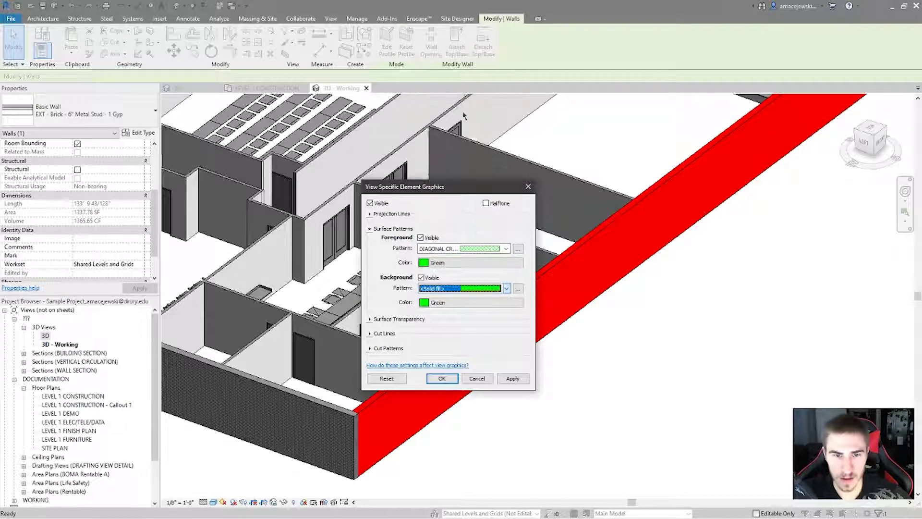
pyautogui.click(444, 302)
pyautogui.click(348, 229)
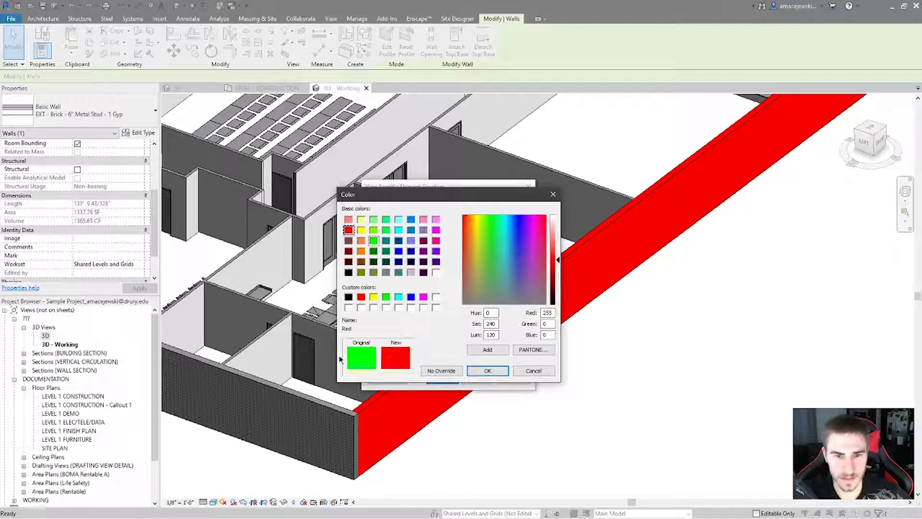
pyautogui.click(481, 369)
pyautogui.click(515, 379)
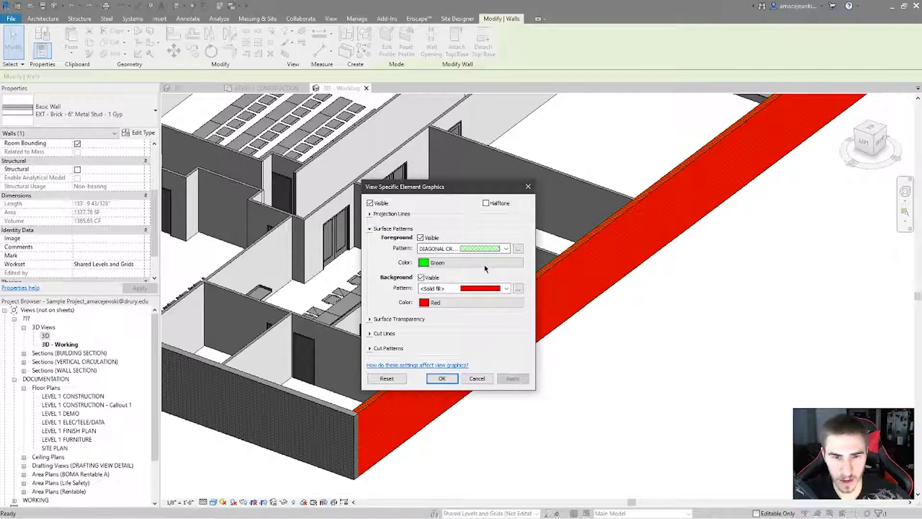
pyautogui.click(450, 381)
# Step: Reopen the exterior wall's element graphics overrides, reset all of them, and apply the reset
pyautogui.keyDown('shift'); pyautogui.moveTo(529, 347); pyautogui.dragTo(506, 354, button='middle'); pyautogui.keyUp('shift')
pyautogui.click(506, 354)
pyautogui.scroll(5, 476, 282)
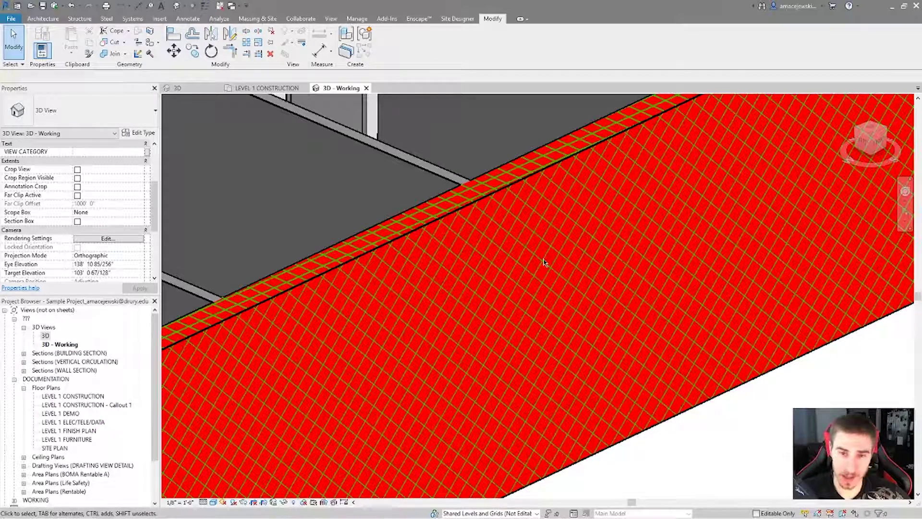
pyautogui.scroll(-5, 555, 280)
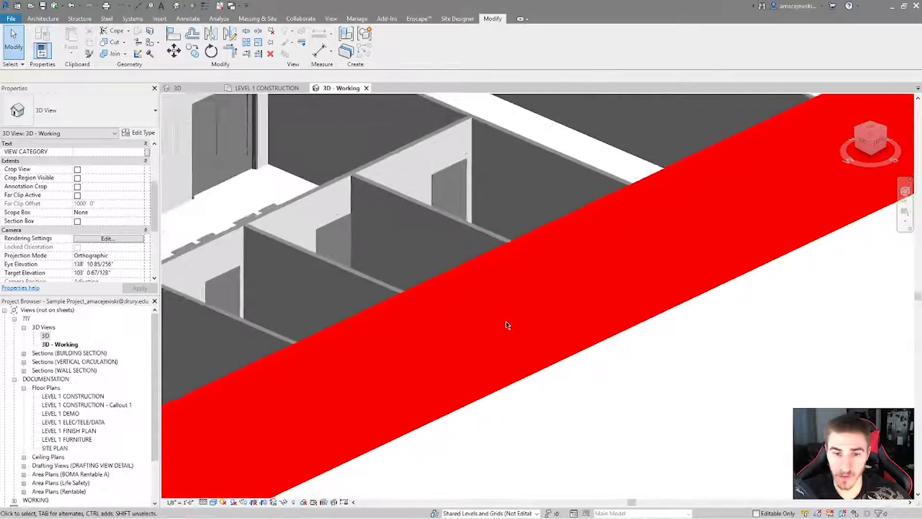
pyautogui.click(571, 342)
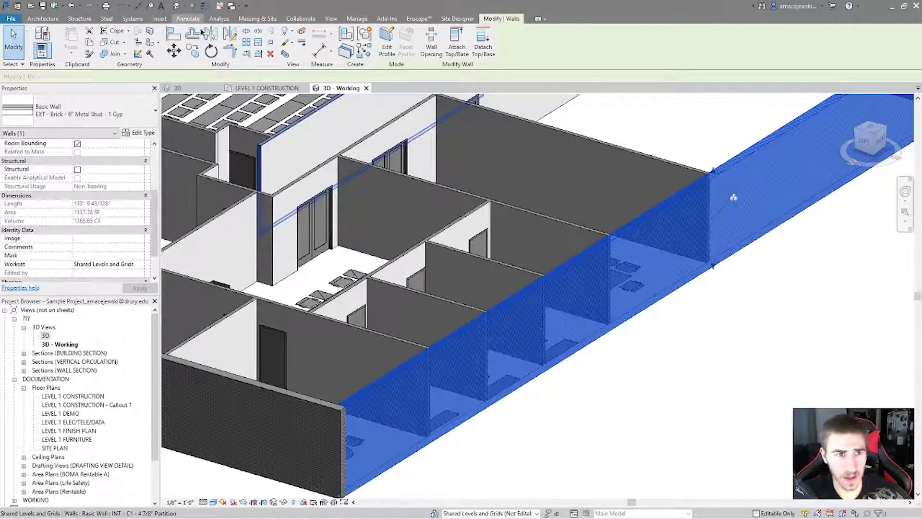
pyautogui.click(287, 43)
pyautogui.click(313, 58)
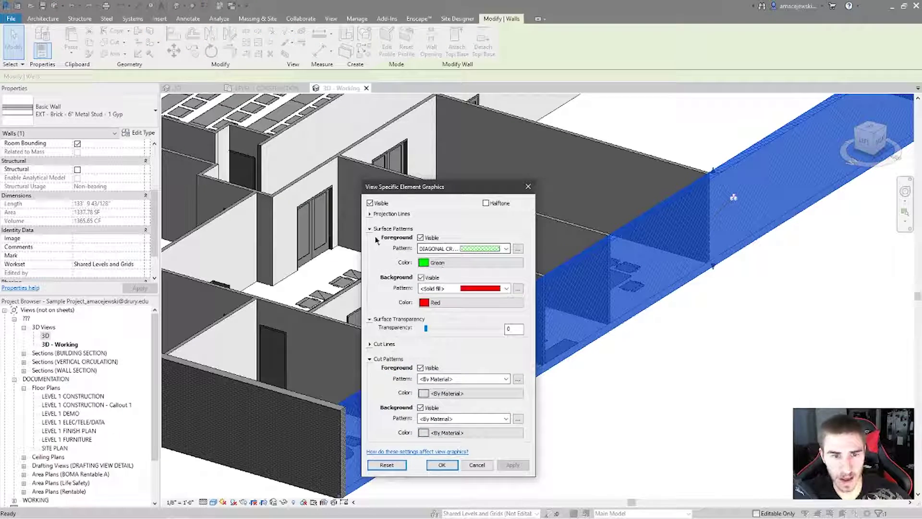
pyautogui.click(391, 463)
pyautogui.click(512, 465)
# Step: Collapse the surface and cut pattern settings, set the wall's surface transparency to 100, and apply it
pyautogui.click(370, 229)
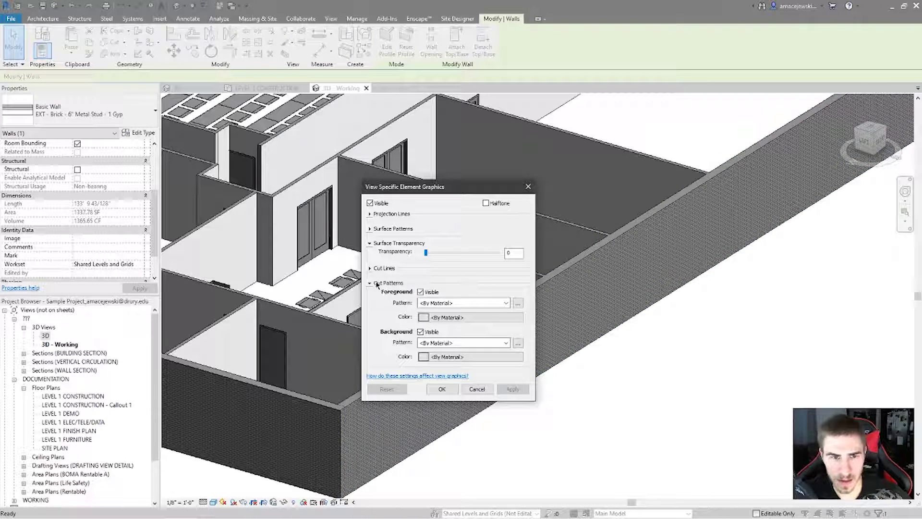
pyautogui.click(371, 282)
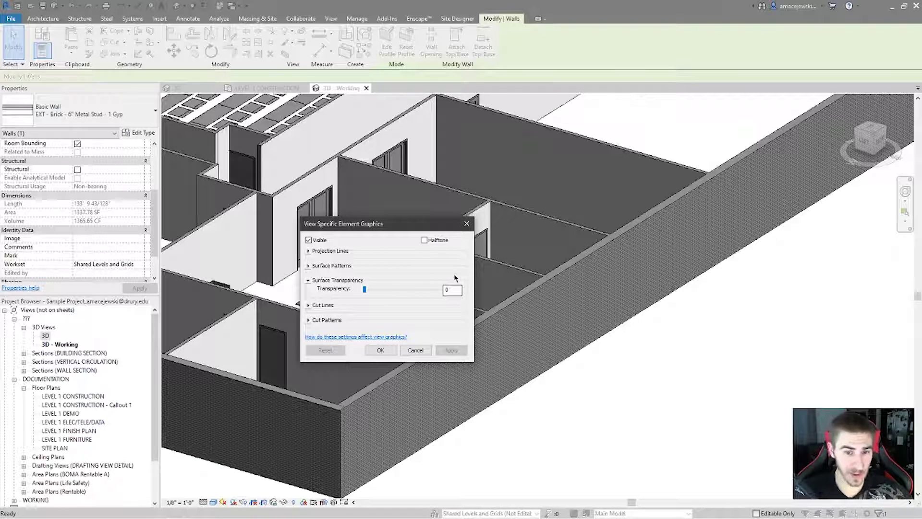
pyautogui.moveTo(365, 288); pyautogui.dragTo(447, 291)
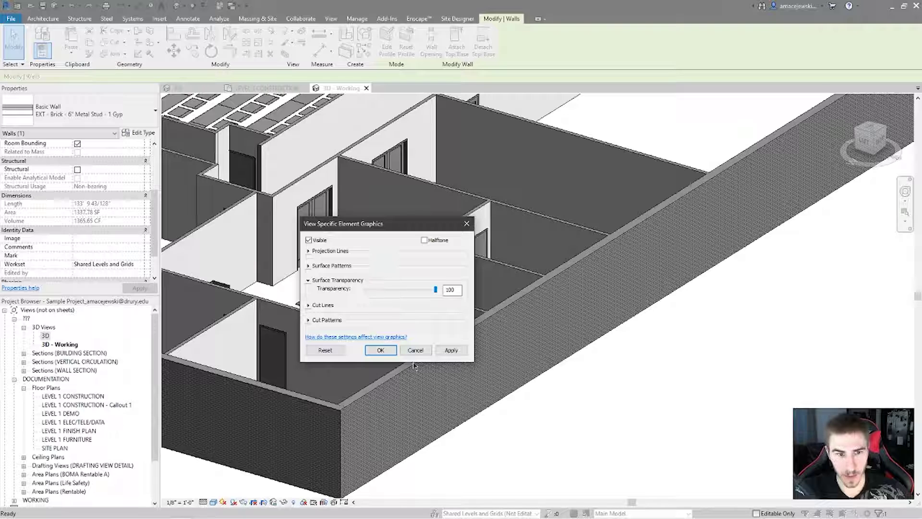
pyautogui.click(448, 350)
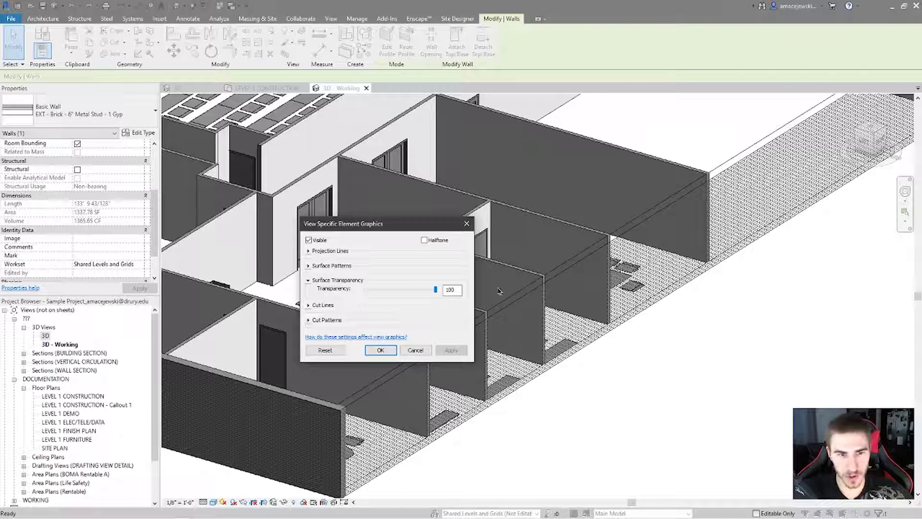
# Step: Expand the projection line overrides, set the wall's line color to Red, and apply the change
pyautogui.click(312, 250)
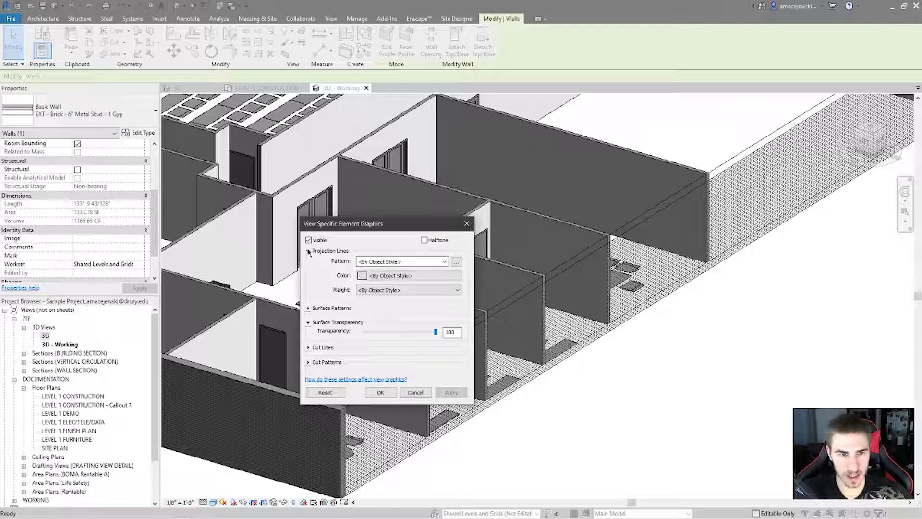
pyautogui.click(364, 276)
pyautogui.click(287, 255)
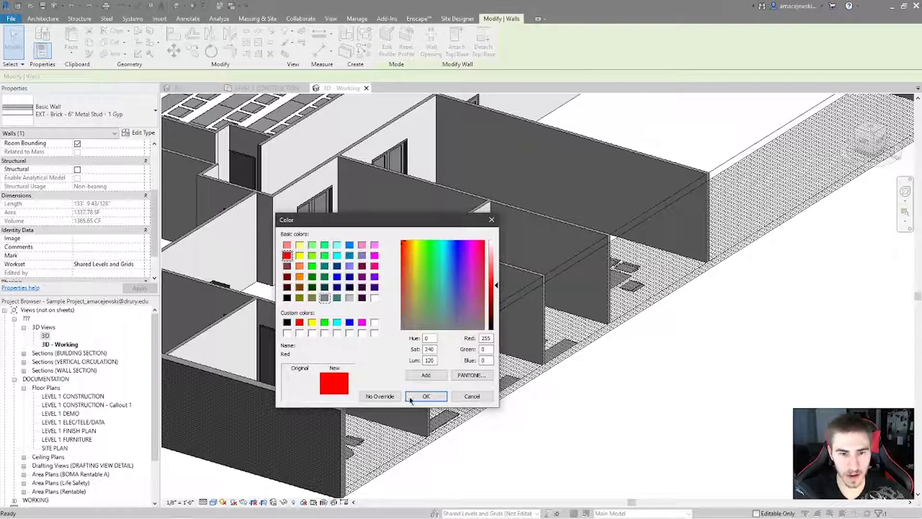
pyautogui.click(426, 397)
pyautogui.click(456, 393)
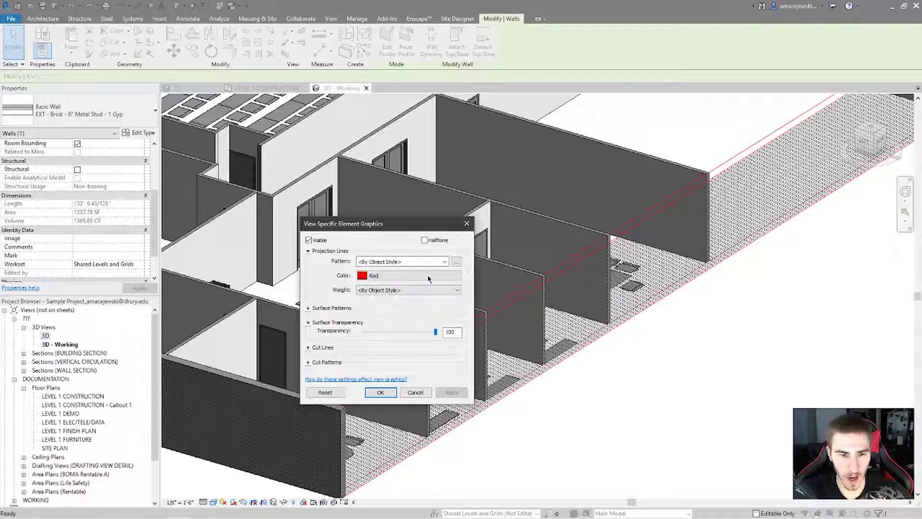
# Step: Apply a surface transparency of 27 to the wall, followed by a transparency of 67
pyautogui.moveTo(436, 334); pyautogui.dragTo(400, 358)
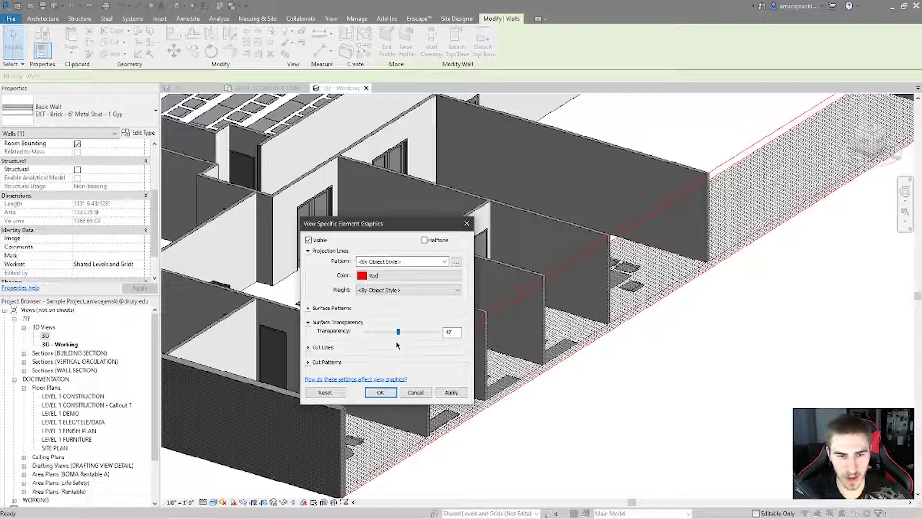
pyautogui.moveTo(393, 333); pyautogui.dragTo(407, 334)
pyautogui.click(451, 392)
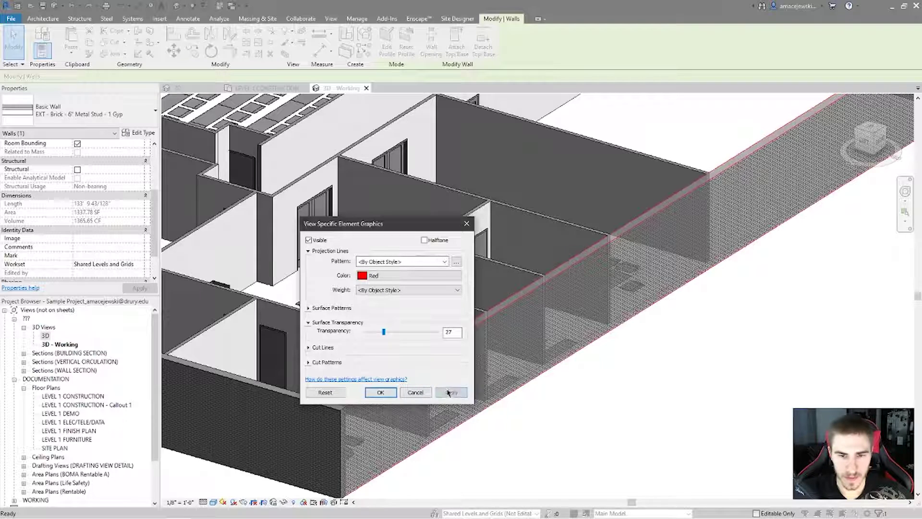
pyautogui.click(416, 335)
pyautogui.click(452, 392)
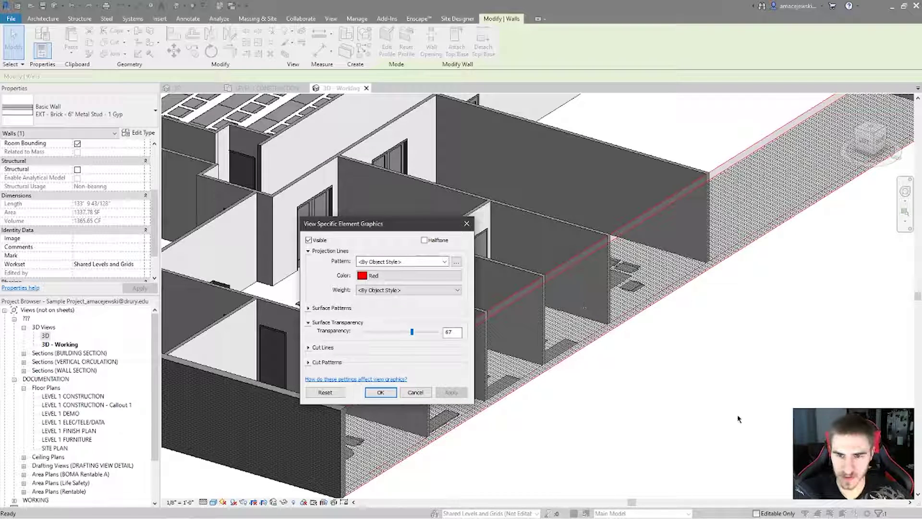
# Step: Reset the wall's graphic overrides, apply the reset, collapse the open settings, accept the dialog, and deselect the wall
pyautogui.click(325, 392)
pyautogui.click(455, 397)
pyautogui.click(308, 250)
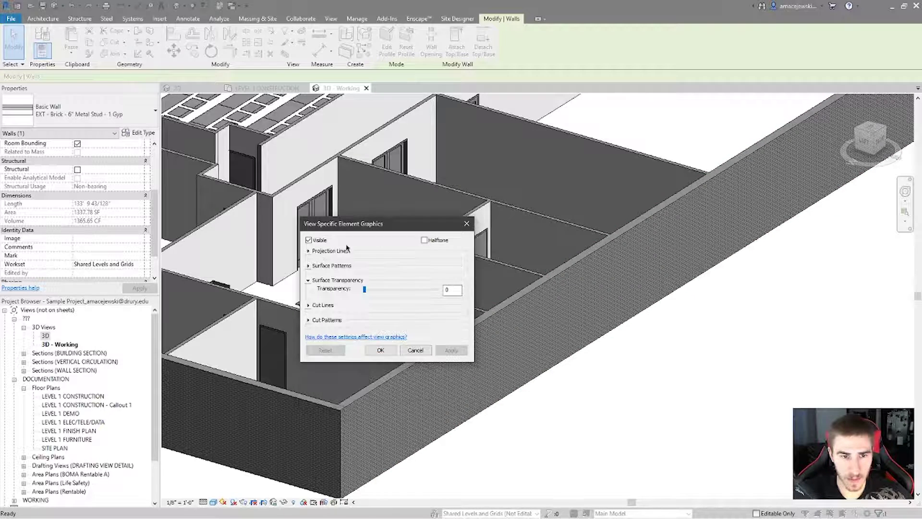
pyautogui.click(328, 266)
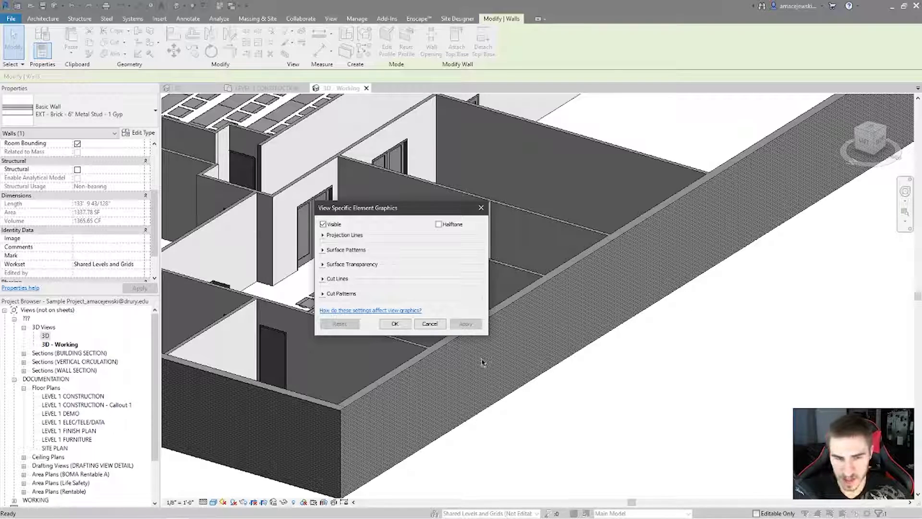
pyautogui.click(395, 323)
pyautogui.scroll(-5, 638, 383)
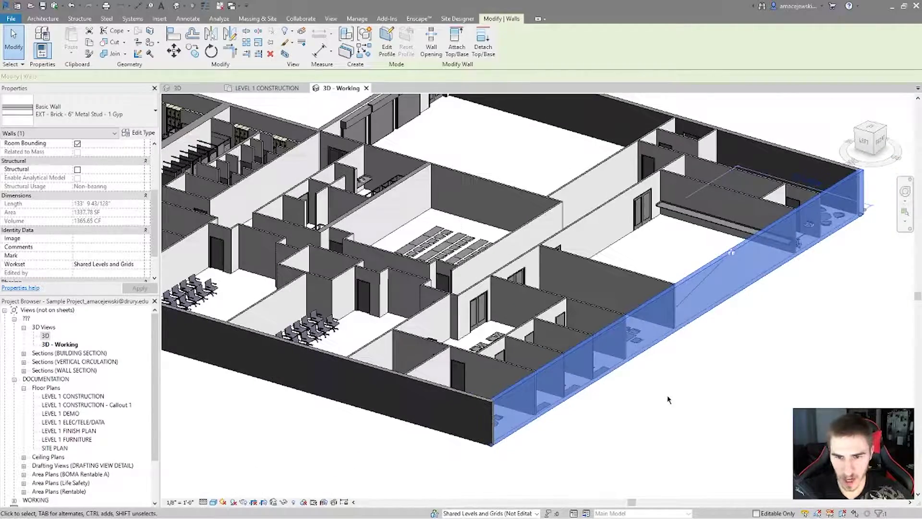
pyautogui.click(668, 399)
# Step: Turn on the section box for the 3D - Working view
pyautogui.scroll(-3, 700, 367)
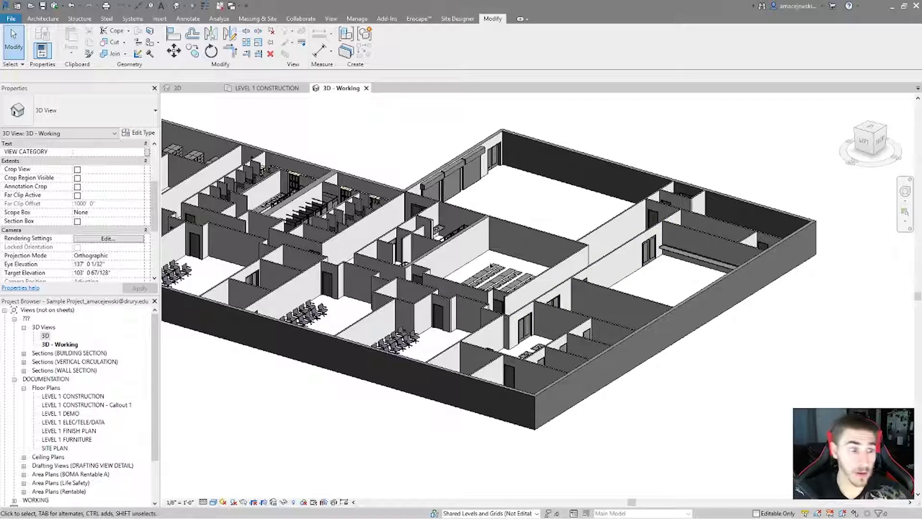
pyautogui.scroll(-1, 673, 394)
pyautogui.click(76, 221)
pyautogui.click(77, 221)
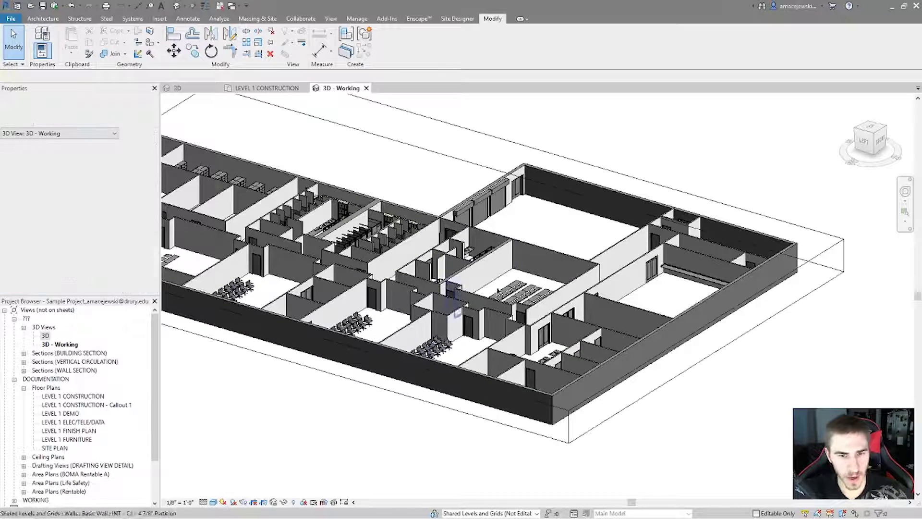
# Step: Select the section box, lower its top face slightly so it cuts through the walls, and deselect it
pyautogui.moveTo(720, 348); pyautogui.dragTo(772, 351, button='middle')
pyautogui.click(772, 352)
pyautogui.scroll(-1, 812, 366)
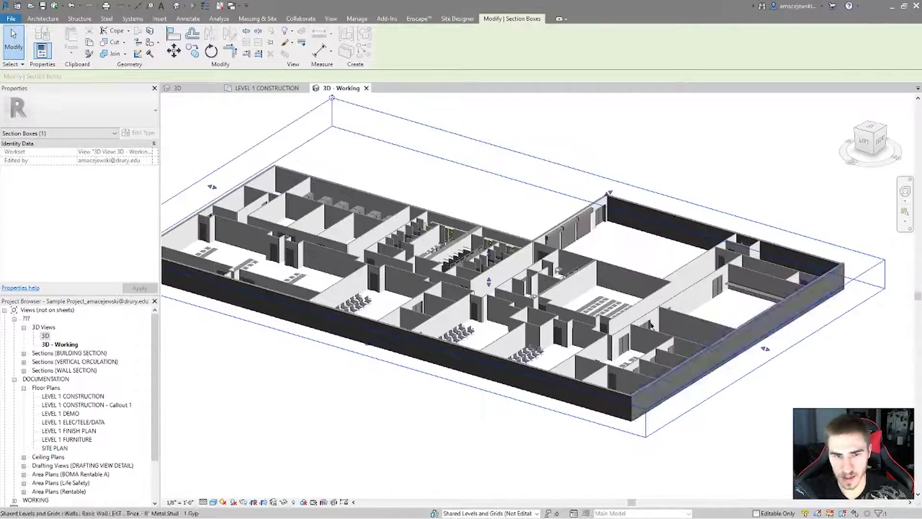
pyautogui.moveTo(490, 253); pyautogui.dragTo(490, 265)
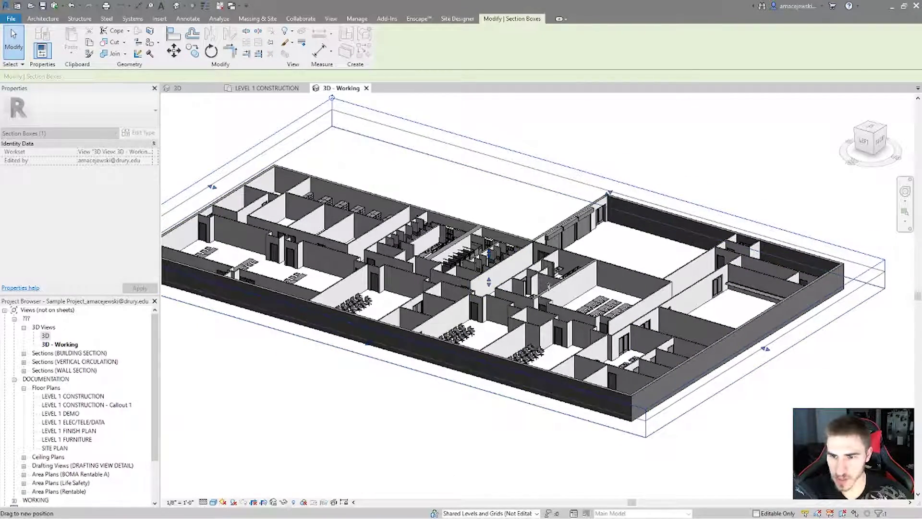
pyautogui.scroll(2, 744, 396)
pyautogui.moveTo(743, 395); pyautogui.dragTo(694, 403, button='middle')
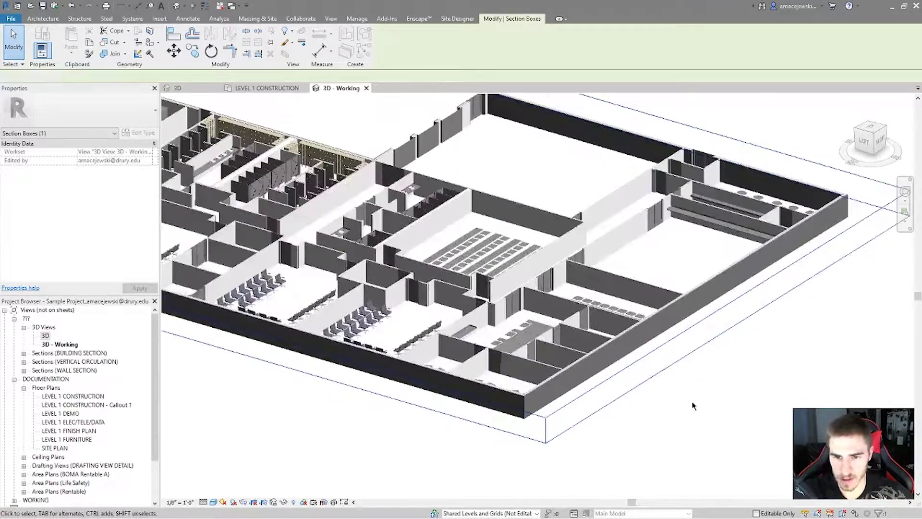
pyautogui.click(694, 405)
# Step: Select the brick exterior wall and open its type's structure for viewing
pyautogui.scroll(3, 632, 361)
pyautogui.scroll(6, 632, 360)
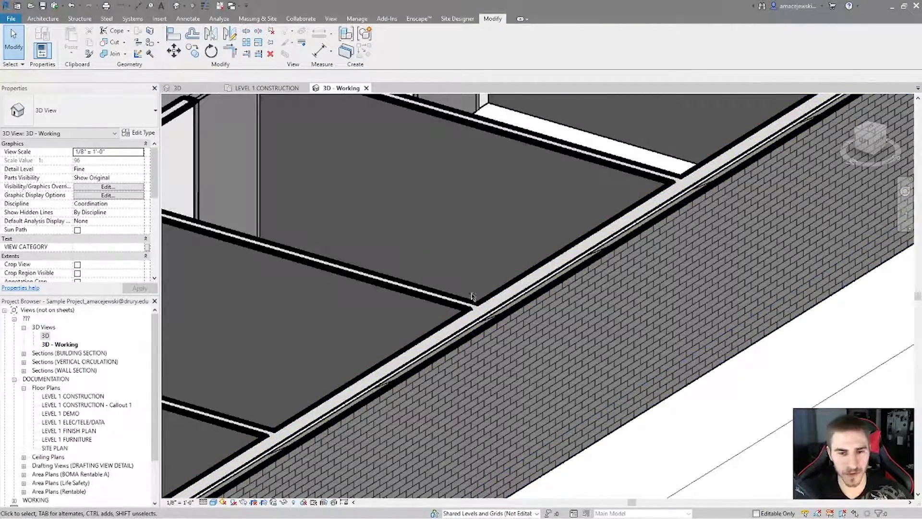
pyautogui.scroll(2, 470, 292)
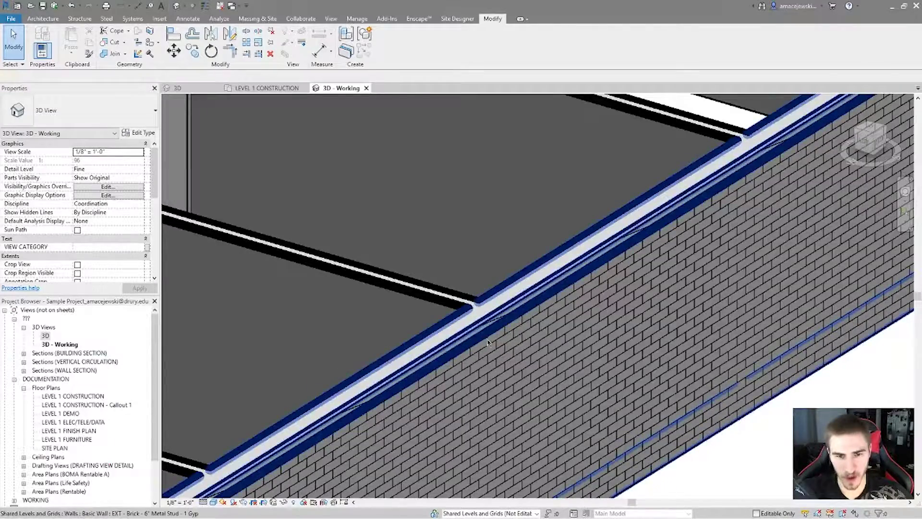
pyautogui.click(483, 338)
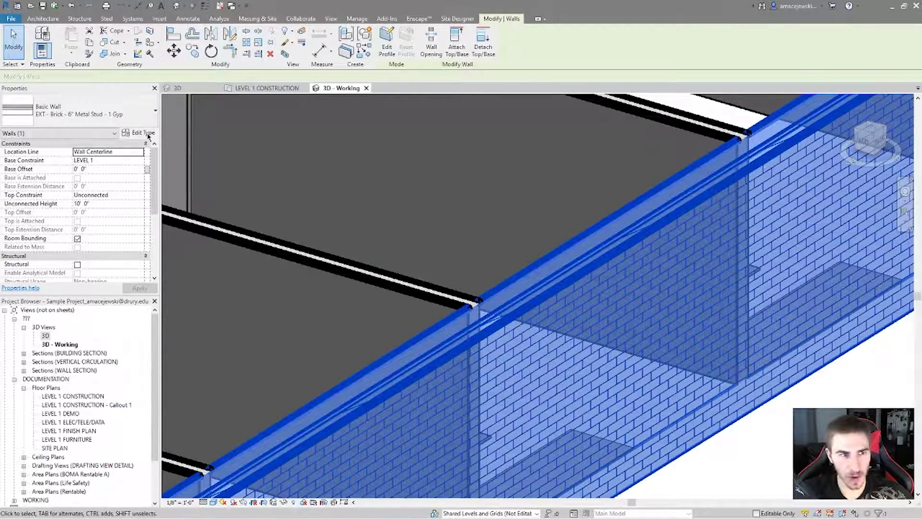
pyautogui.click(144, 133)
pyautogui.click(634, 253)
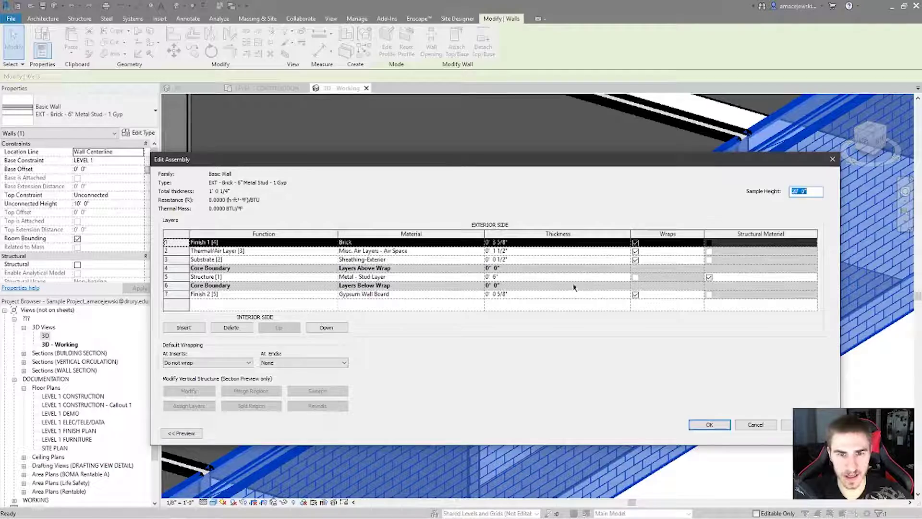
# Step: Review the wall assembly's layers alongside the plan preview, and close the assembly and type properties
pyautogui.moveTo(254, 165); pyautogui.dragTo(335, 154)
pyautogui.moveTo(232, 325); pyautogui.dragTo(397, 325)
pyautogui.moveTo(524, 153); pyautogui.dragTo(497, 100)
pyautogui.click(402, 370)
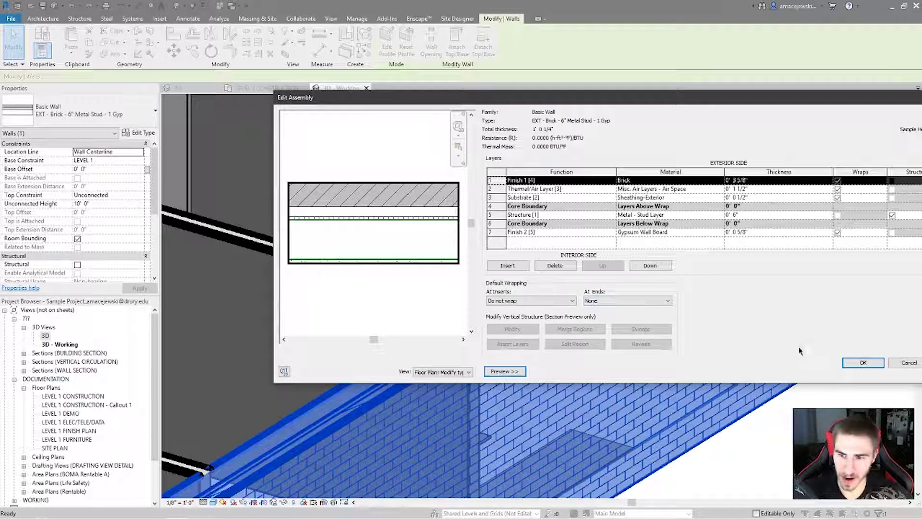
pyautogui.click(864, 362)
pyautogui.moveTo(584, 98); pyautogui.dragTo(453, 118)
pyautogui.click(827, 389)
# Step: Open Override by Element for the exterior wall, collapse the surface and cut pattern settings, and expand the cut line settings
pyautogui.keyDown('shift'); pyautogui.moveTo(769, 345); pyautogui.dragTo(536, 259, button='middle'); pyautogui.keyUp('shift')
pyautogui.click(291, 43)
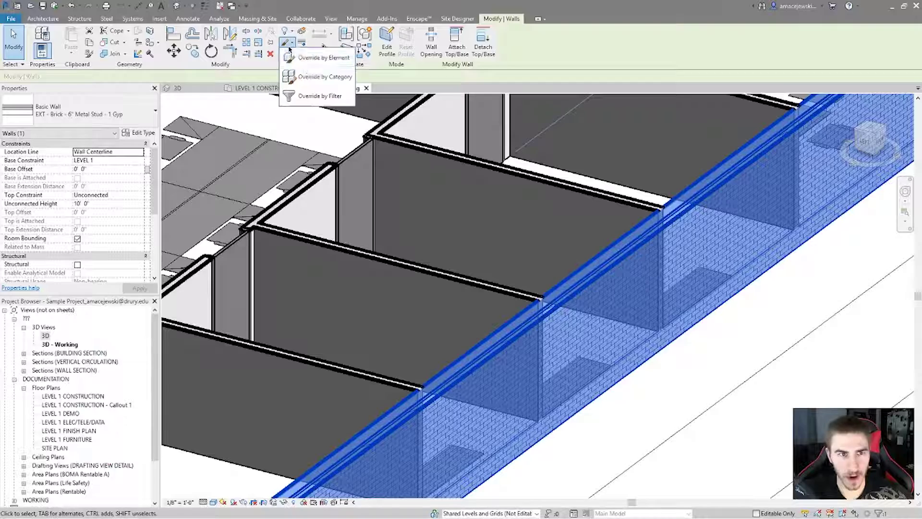
pyautogui.click(312, 55)
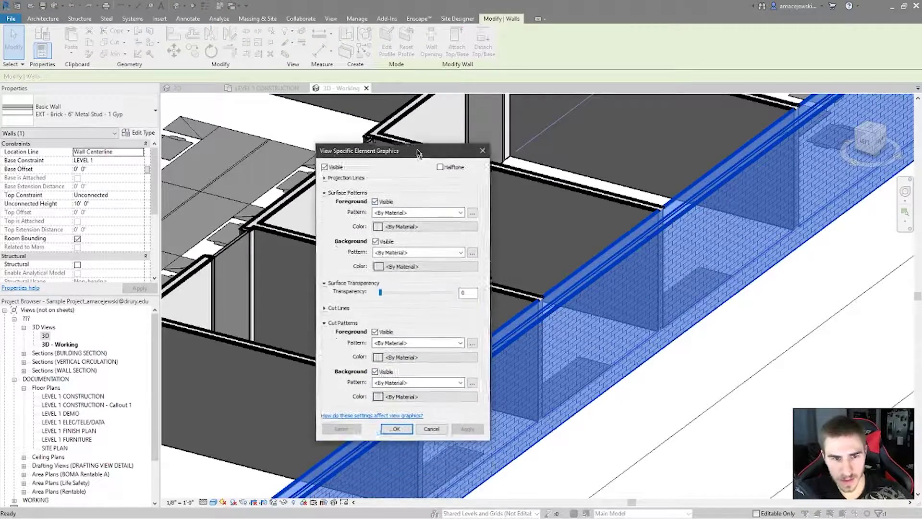
pyautogui.click(324, 188)
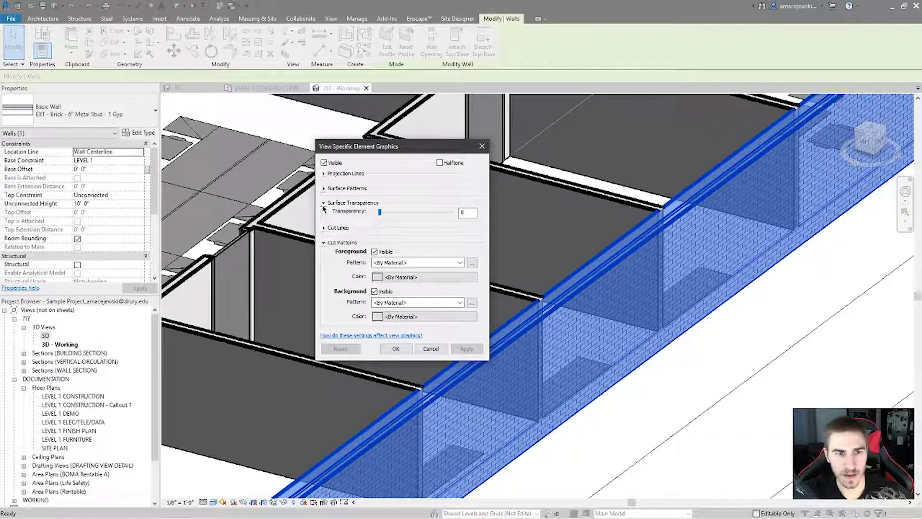
pyautogui.click(324, 203)
pyautogui.click(325, 233)
pyautogui.click(324, 217)
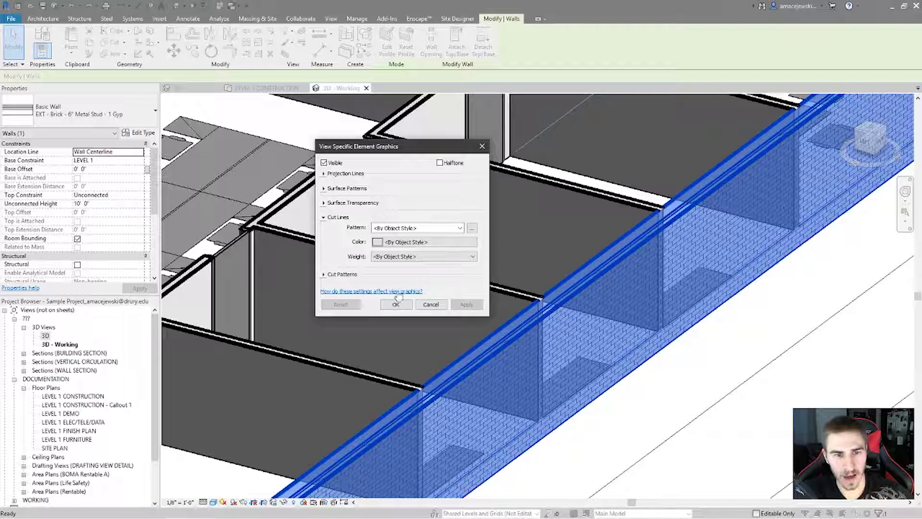
# Step: Set the wall's cut line color to Red and apply the override
pyautogui.click(409, 241)
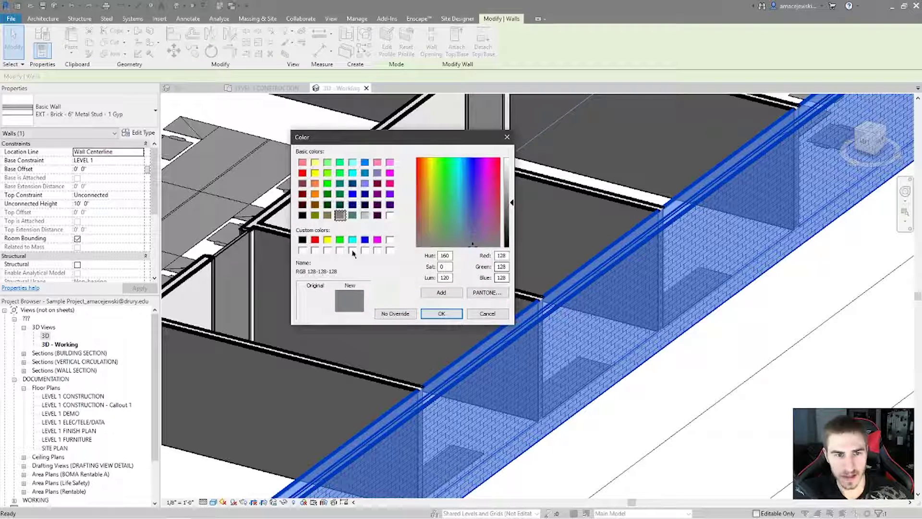
pyautogui.click(315, 239)
pyautogui.click(442, 314)
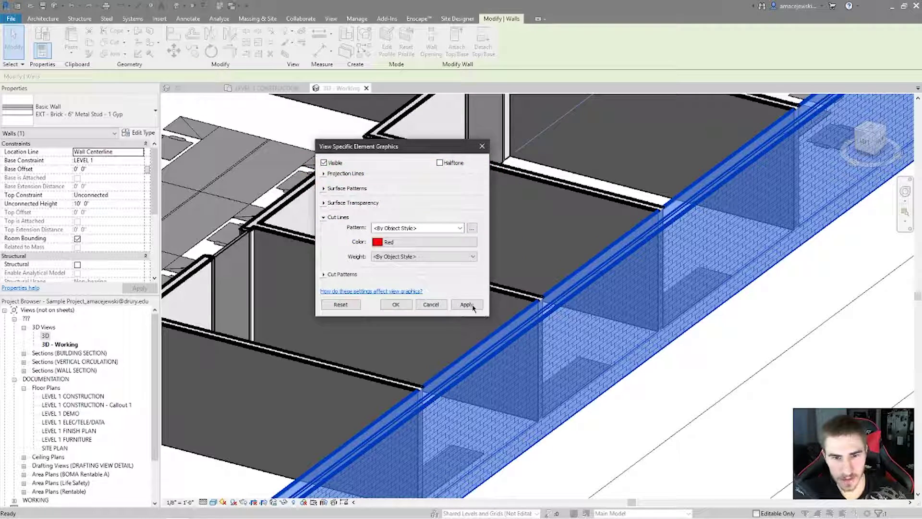
pyautogui.click(467, 304)
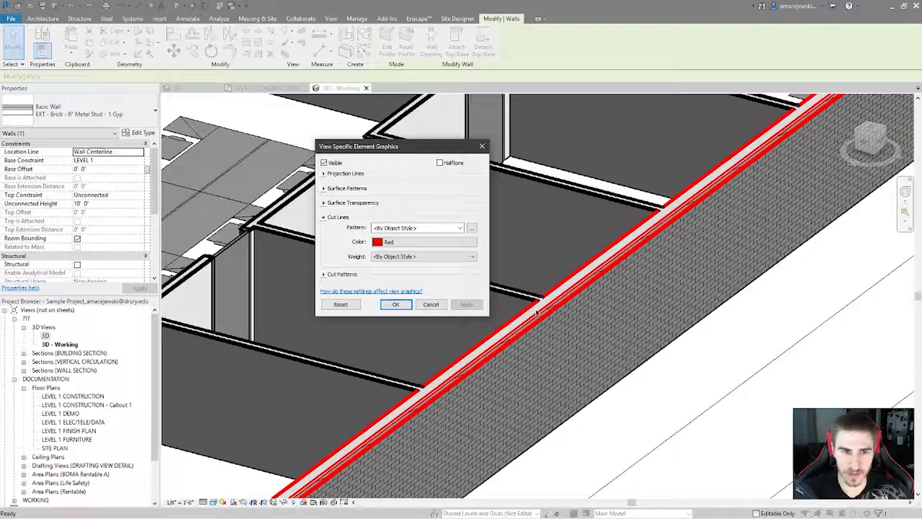
# Step: Apply a cut line weight of 1 to the wall, followed by a weight of 7
pyautogui.click(409, 257)
pyautogui.click(384, 272)
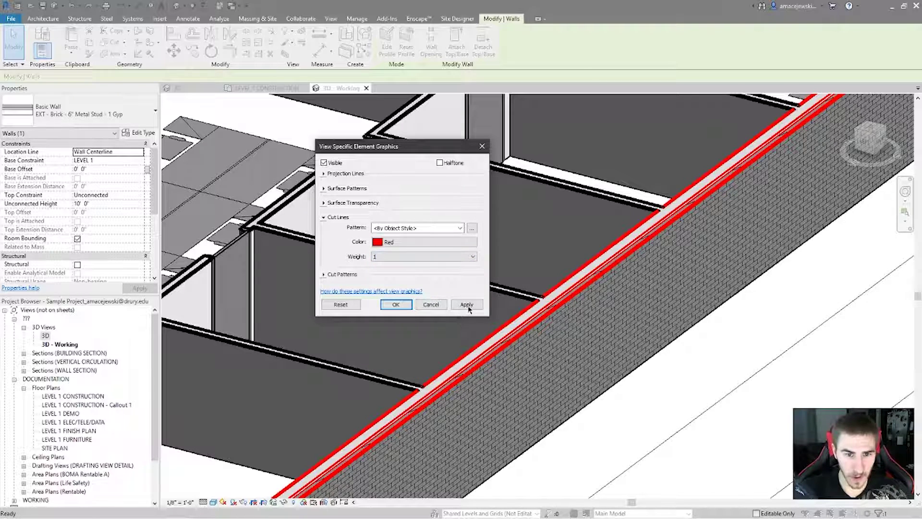
pyautogui.click(467, 307)
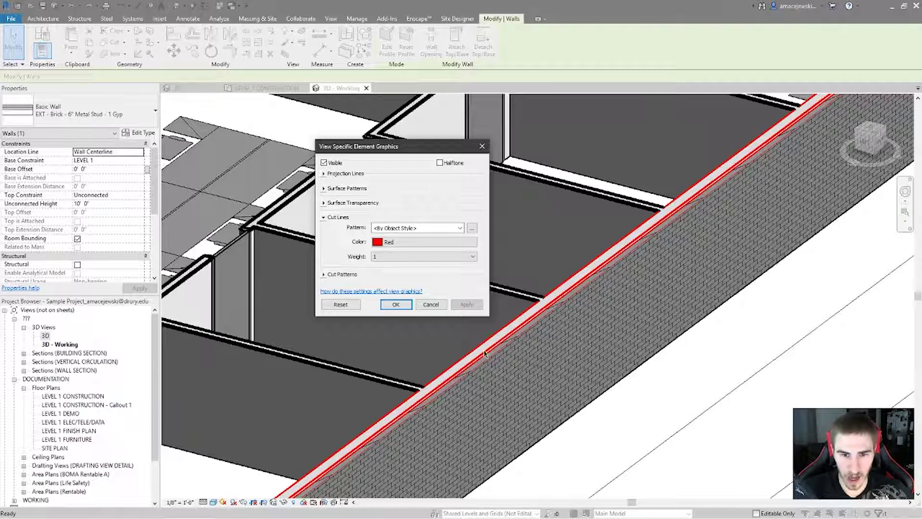
pyautogui.click(423, 256)
pyautogui.click(384, 323)
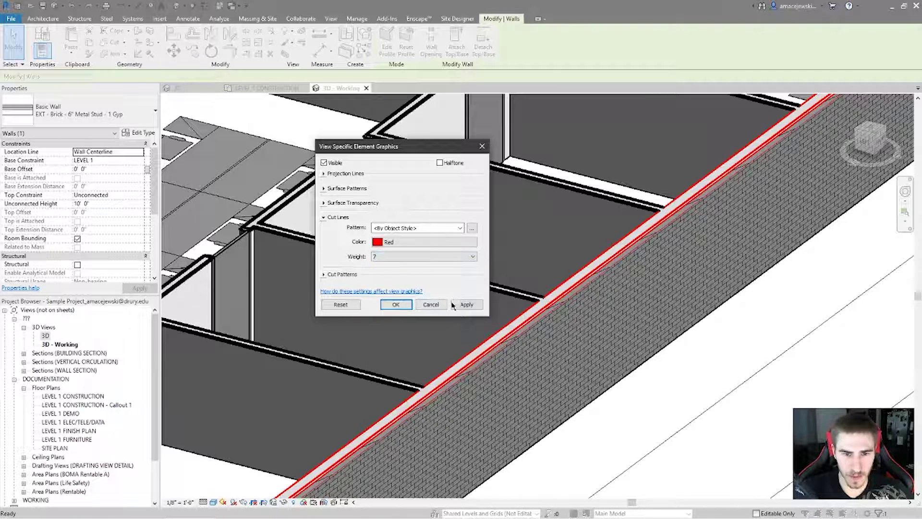
pyautogui.click(457, 305)
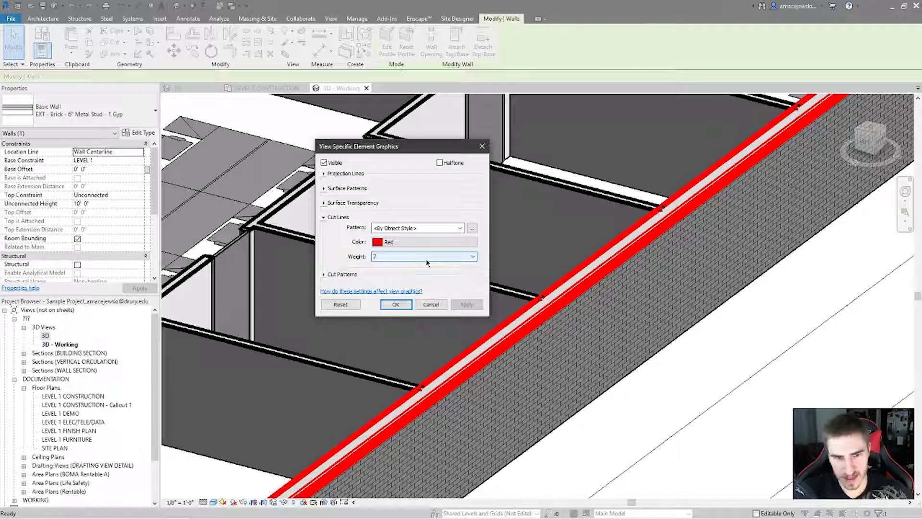
# Step: Return the wall's cut line weight to 1 and apply the change
pyautogui.click(407, 257)
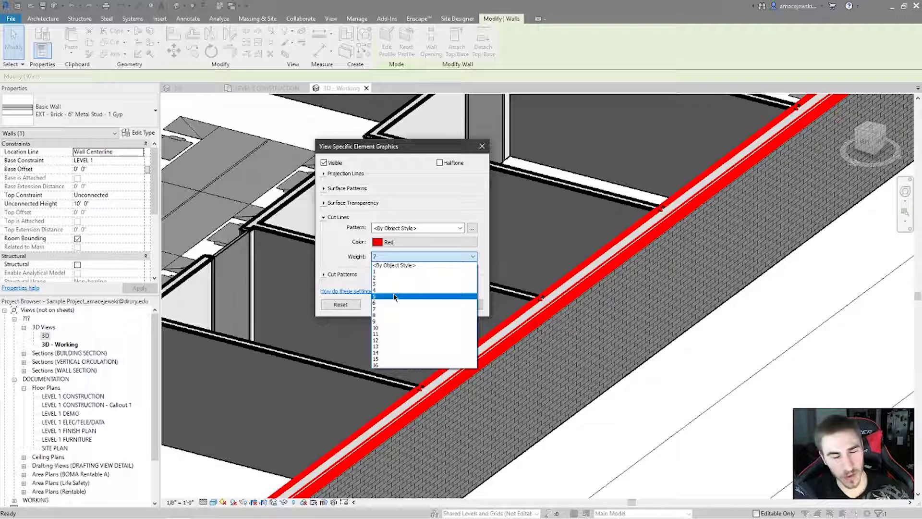
pyautogui.click(400, 271)
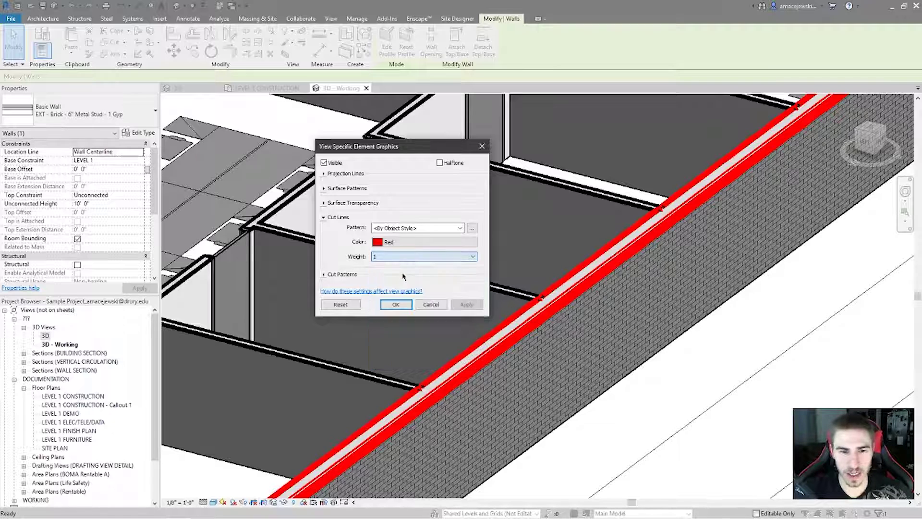
pyautogui.click(467, 305)
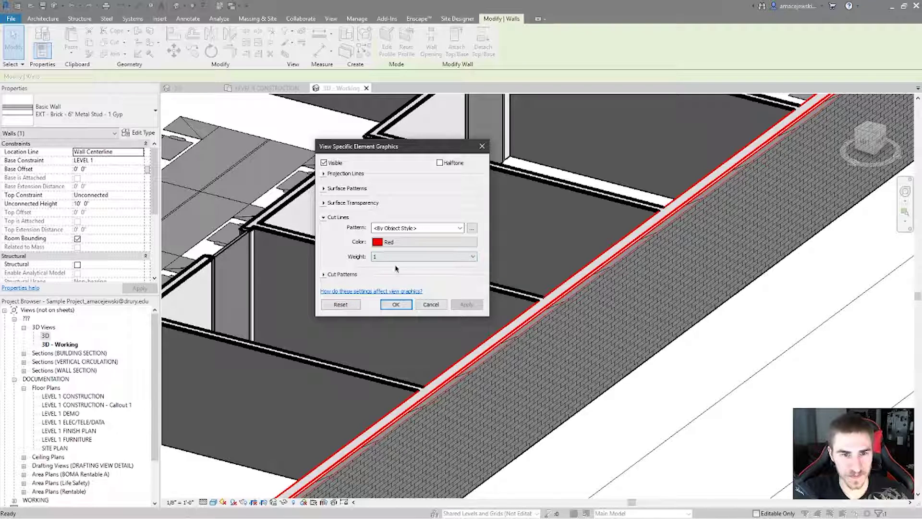
# Step: Set the wall's cut line pattern to Dash 1/16" with a weight of 3, and apply the change
pyautogui.click(400, 228)
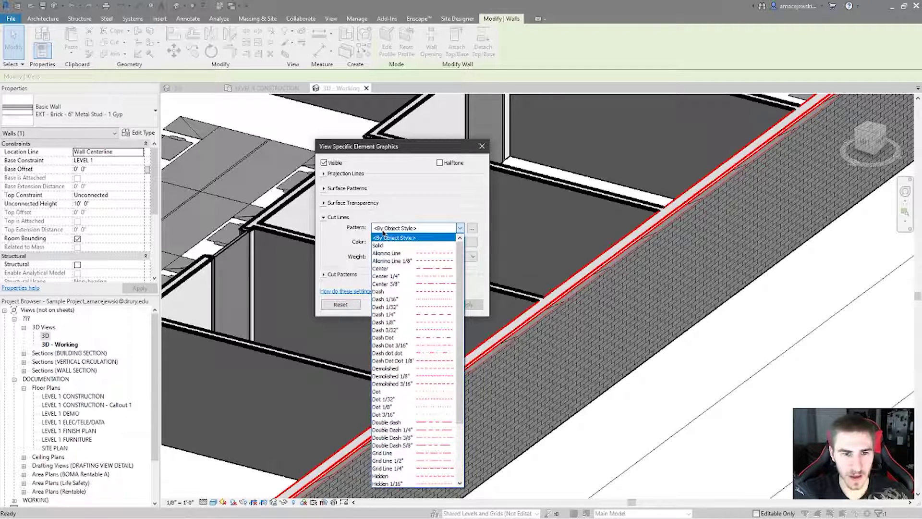
pyautogui.click(403, 299)
pyautogui.click(423, 256)
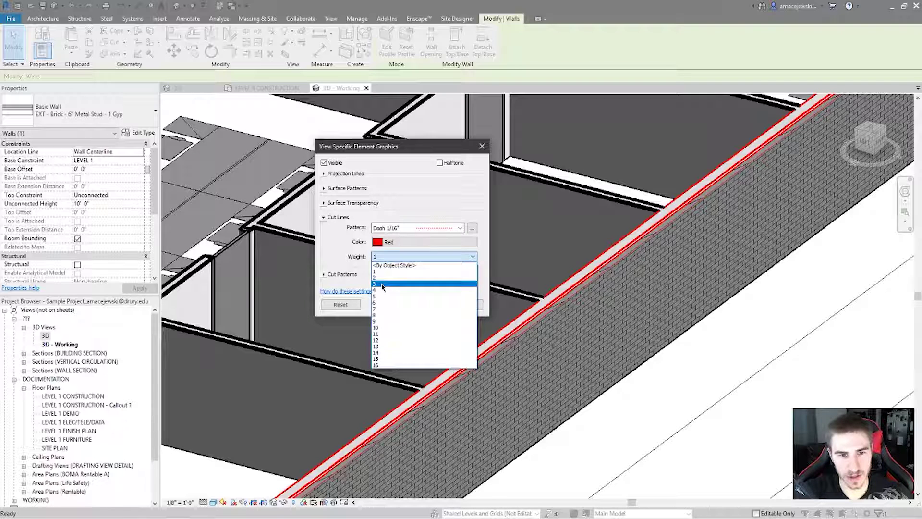
pyautogui.click(383, 283)
pyautogui.click(466, 304)
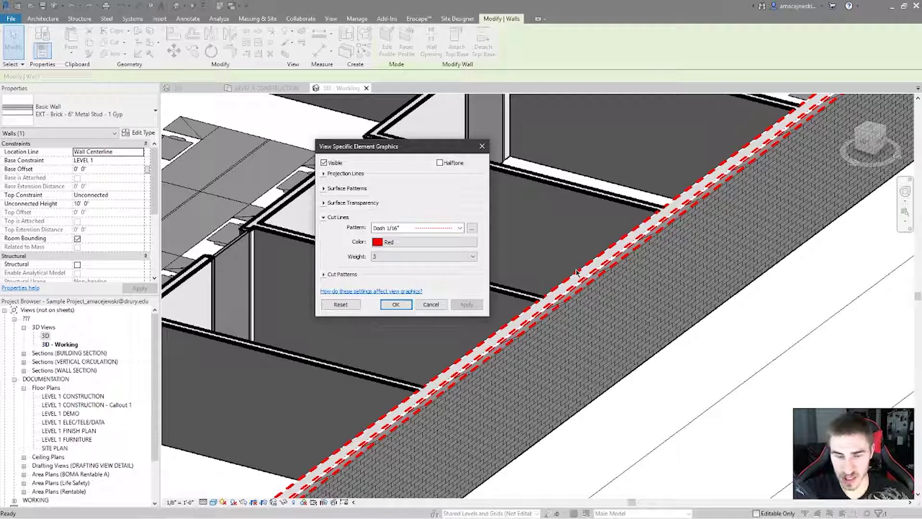
# Step: Set the dashed cut lines to a weight of 1 and apply the change
pyautogui.click(404, 256)
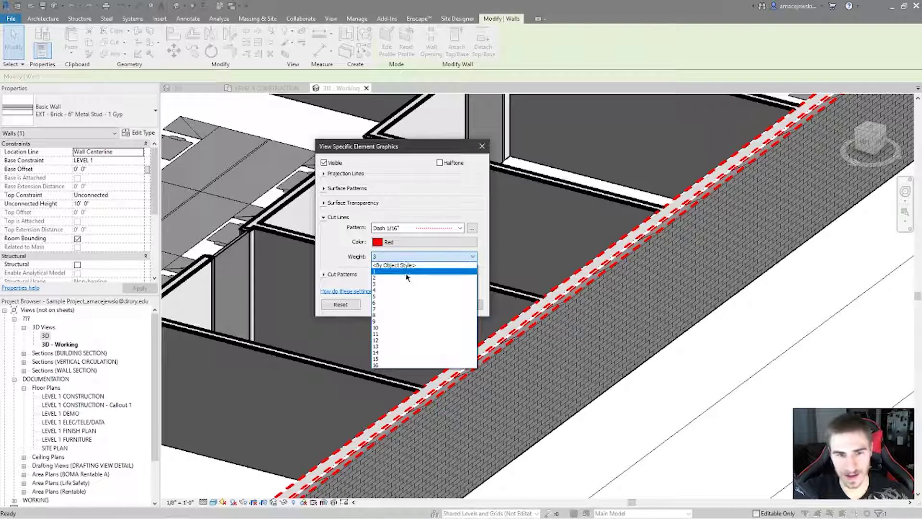
pyautogui.click(385, 284)
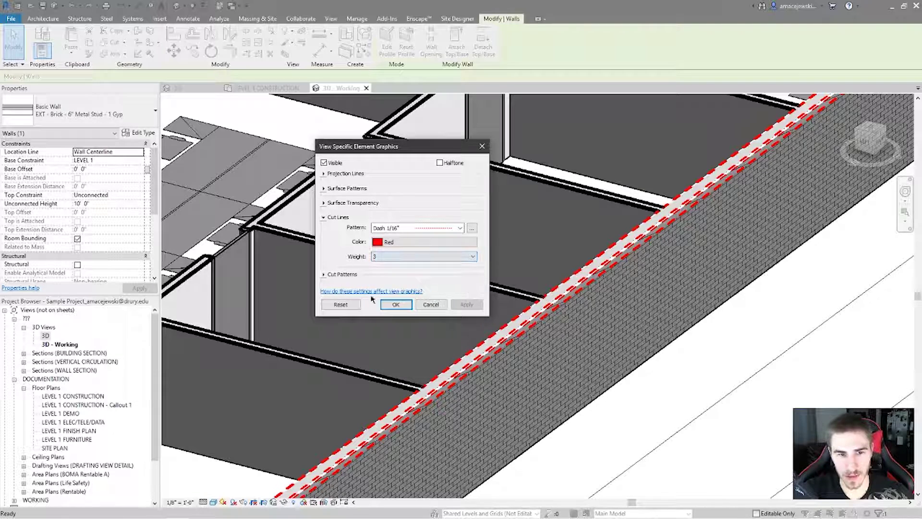
pyautogui.click(397, 263)
pyautogui.click(385, 272)
pyautogui.click(480, 306)
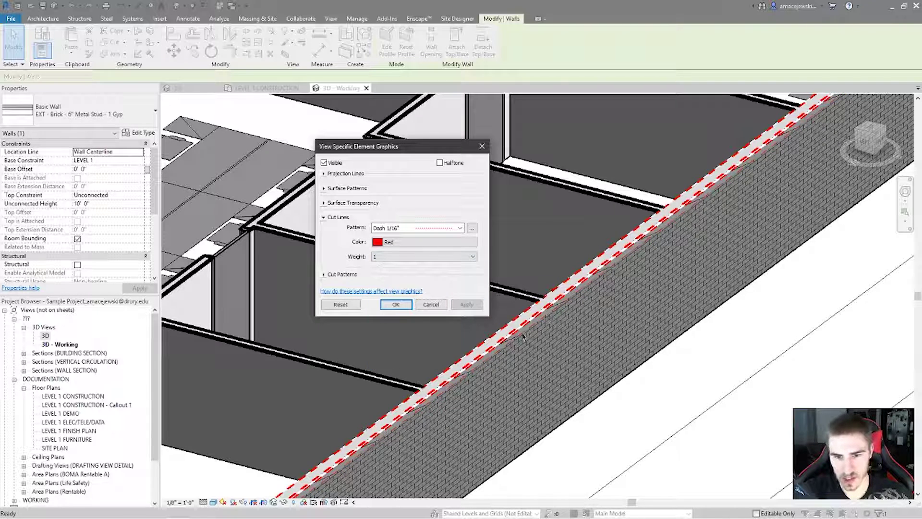
# Step: Reset the wall's graphic overrides, apply the reset, and collapse the cut line settings
pyautogui.click(340, 304)
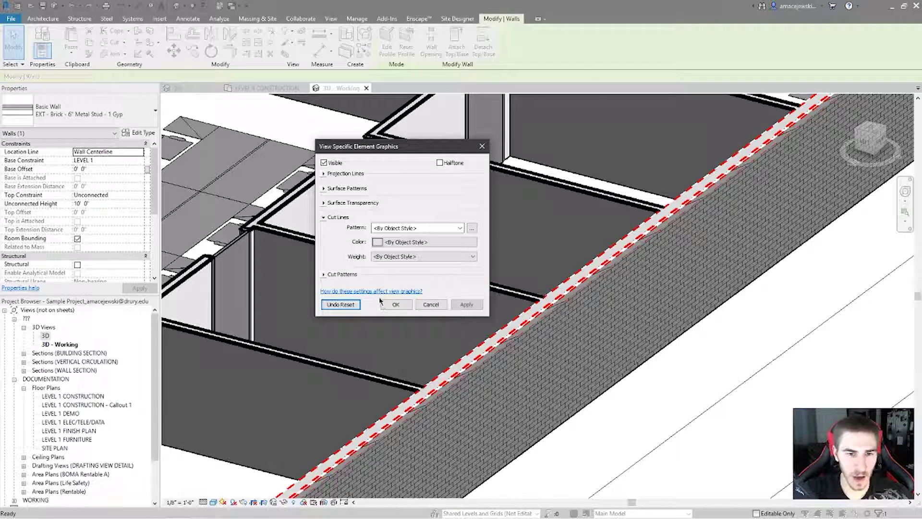
pyautogui.click(467, 304)
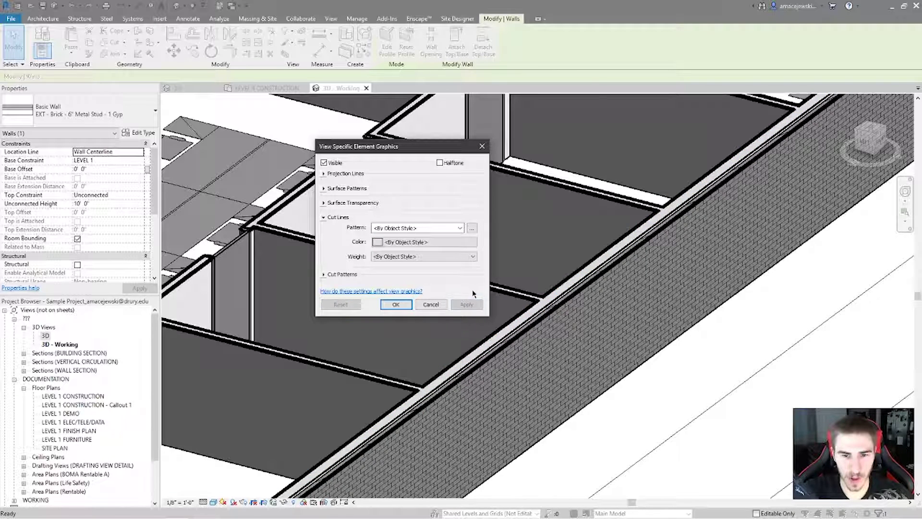
pyautogui.click(339, 218)
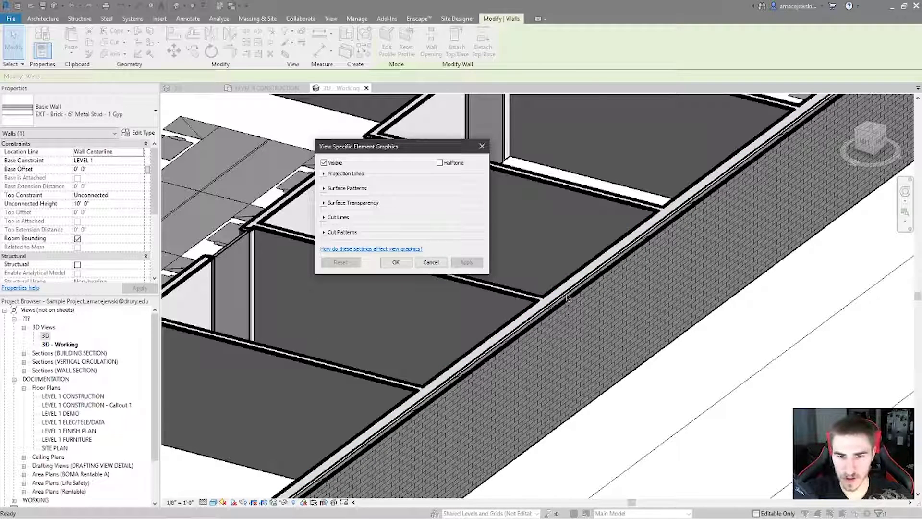
# Step: Override the exterior wall's cut pattern background with Concrete in red and apply the change
pyautogui.click(333, 233)
pyautogui.moveTo(371, 141); pyautogui.dragTo(345, 133)
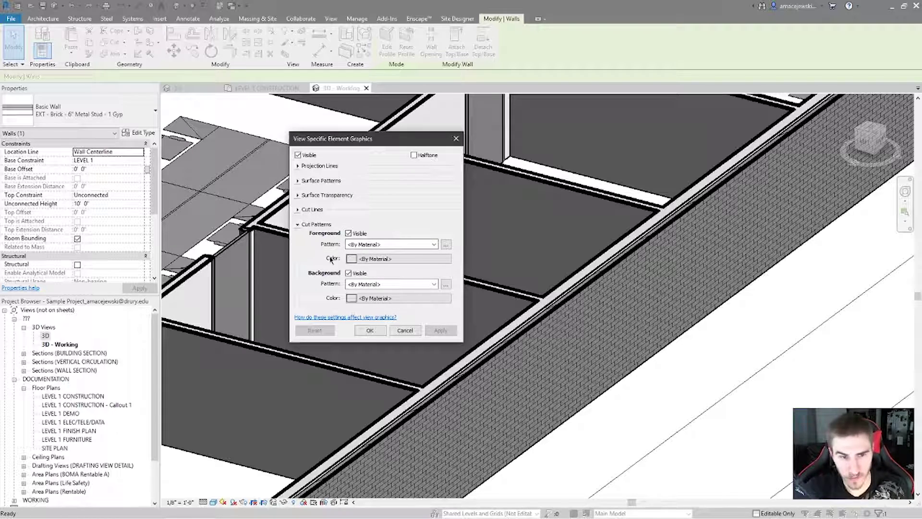
pyautogui.click(379, 284)
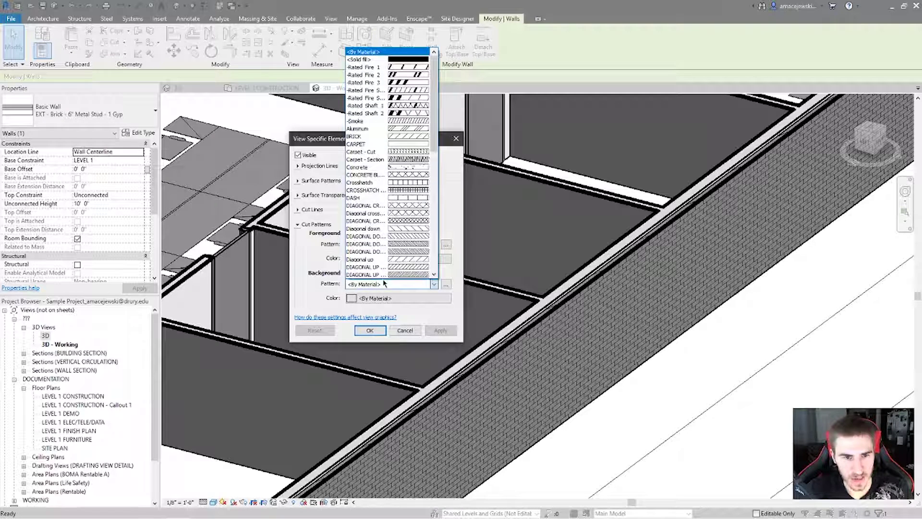
pyautogui.click(386, 167)
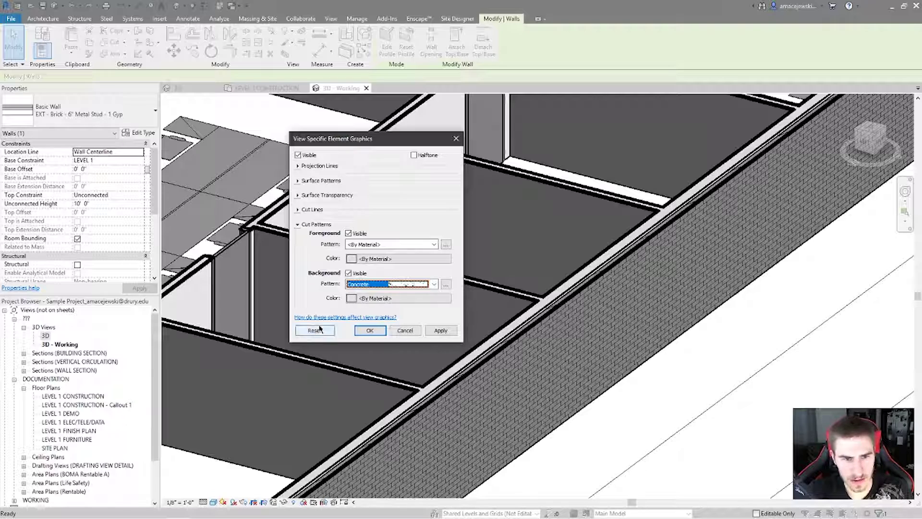
pyautogui.click(367, 299)
pyautogui.click(289, 248)
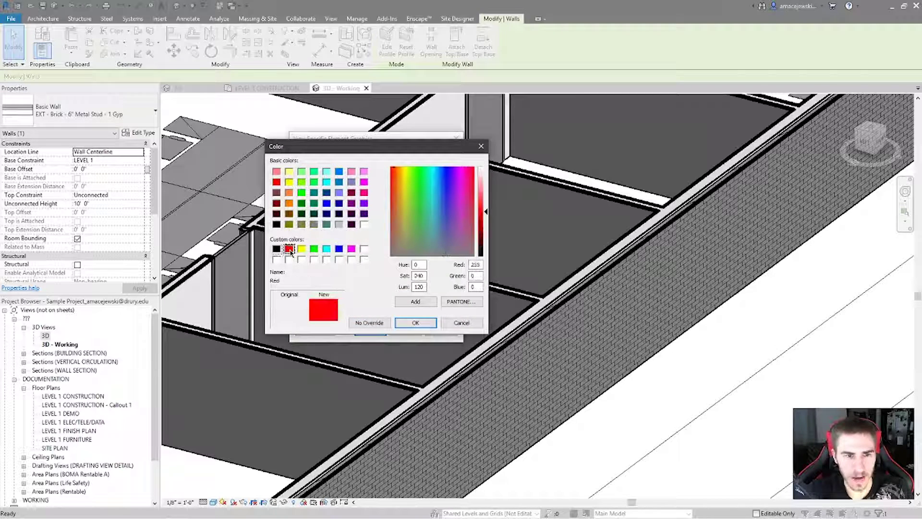
pyautogui.click(420, 326)
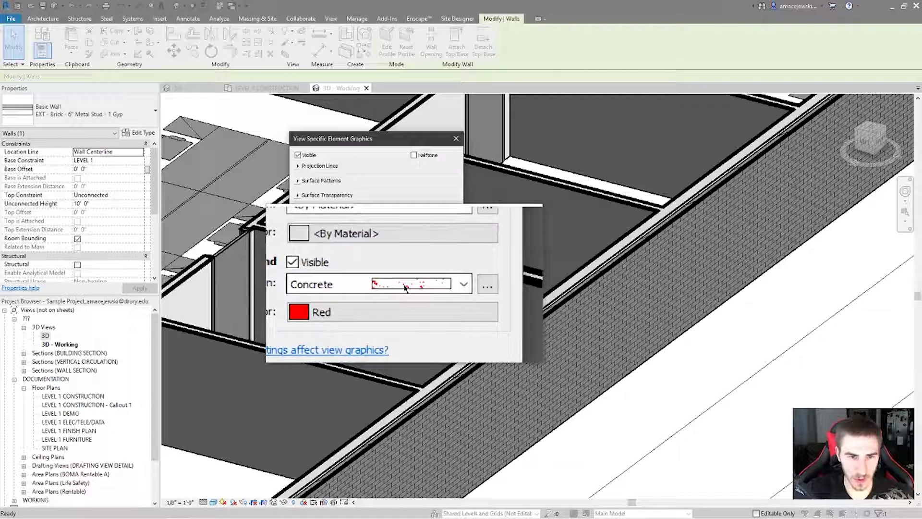
pyautogui.click(441, 330)
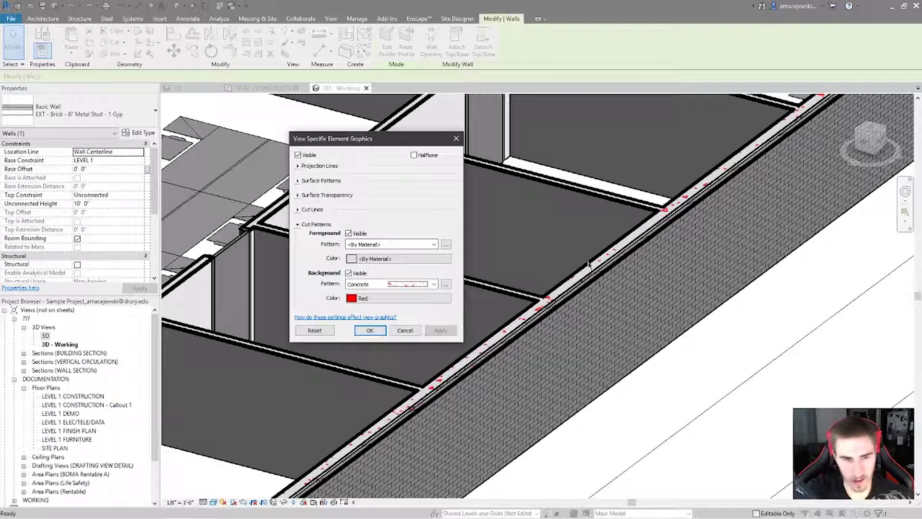
# Step: Override the wall's cut pattern foreground with BRICK in magenta, accept the overrides, and dismiss the save reminder without saving
pyautogui.click(395, 249)
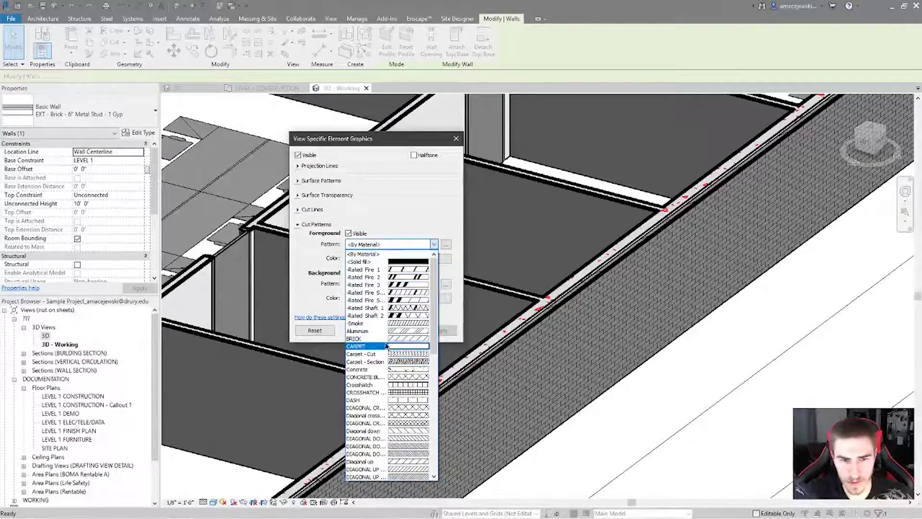
pyautogui.click(387, 342)
pyautogui.click(376, 298)
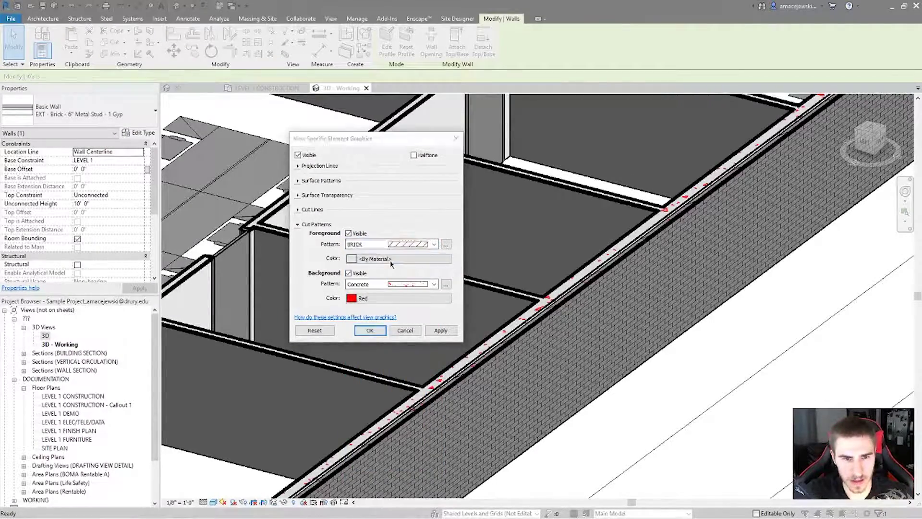
pyautogui.click(352, 249)
pyautogui.click(411, 322)
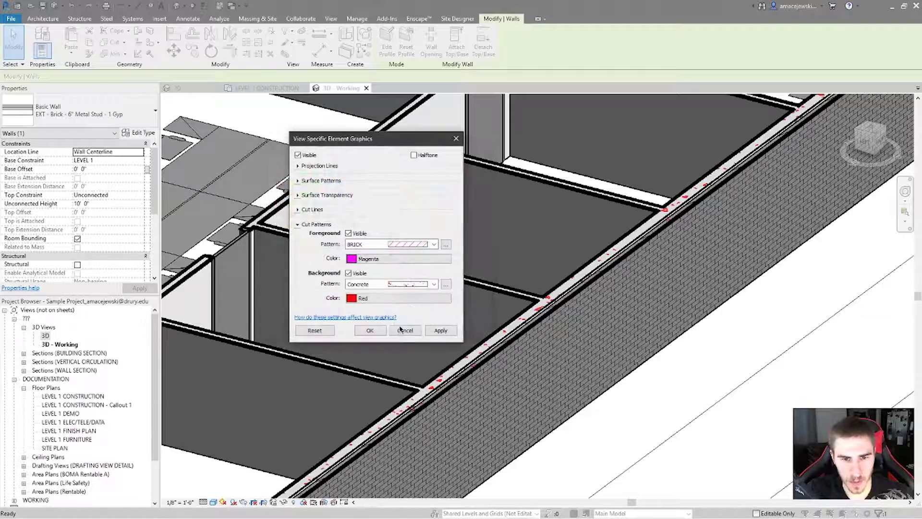
pyautogui.click(440, 330)
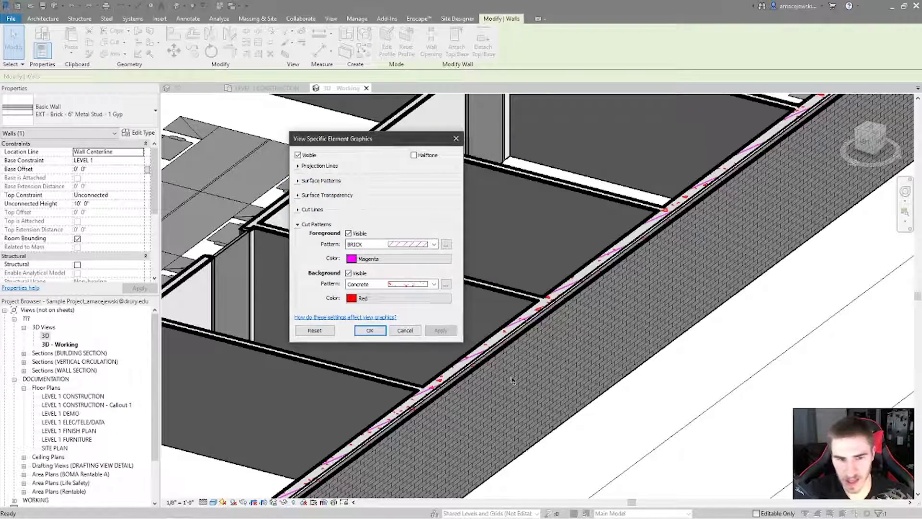
pyautogui.click(369, 331)
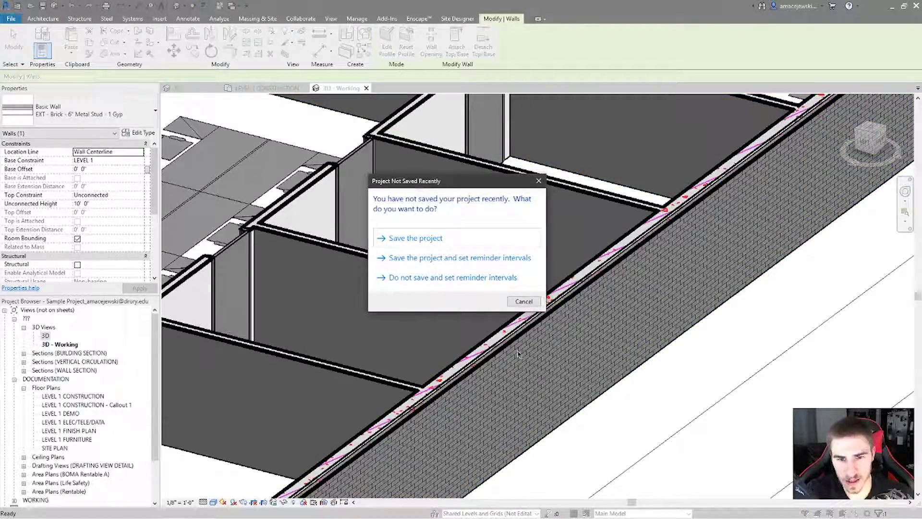
pyautogui.click(524, 302)
pyautogui.press('Escape')
# Step: Reset the exterior brick wall's element overrides through Override by Element and accept the cleared settings
pyautogui.scroll(5, 466, 371)
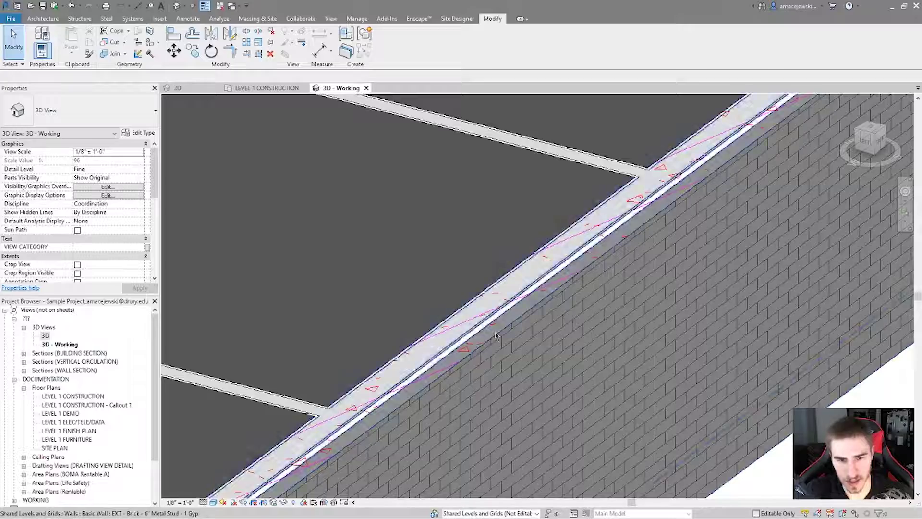
pyautogui.scroll(-3, 498, 330)
pyautogui.scroll(-3, 594, 309)
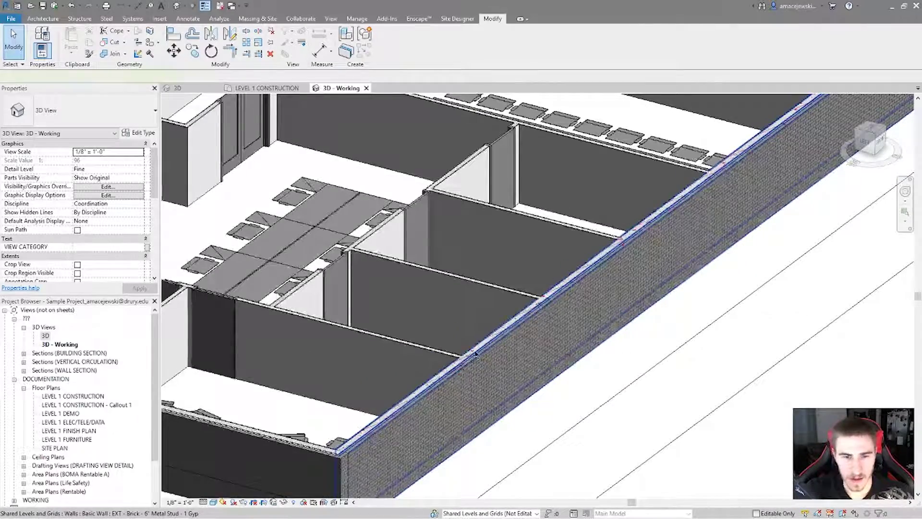
pyautogui.click(478, 366)
pyautogui.click(289, 42)
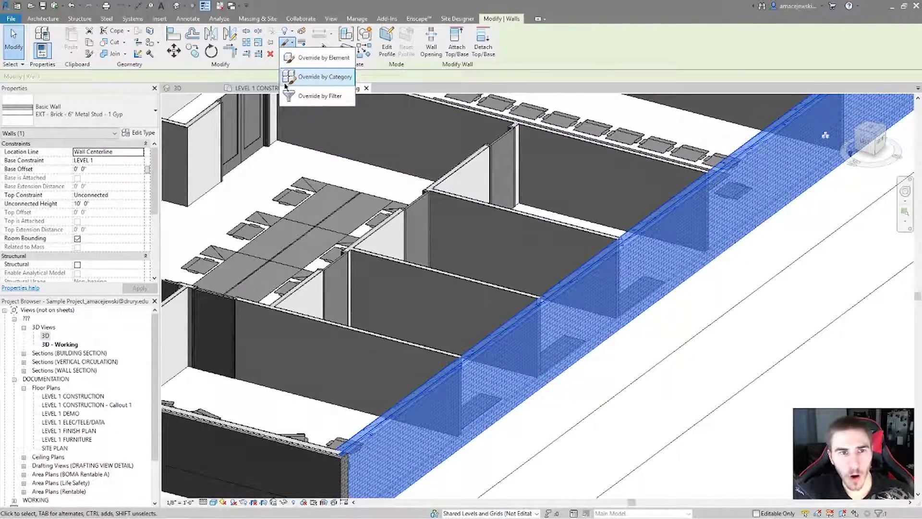
pyautogui.click(321, 57)
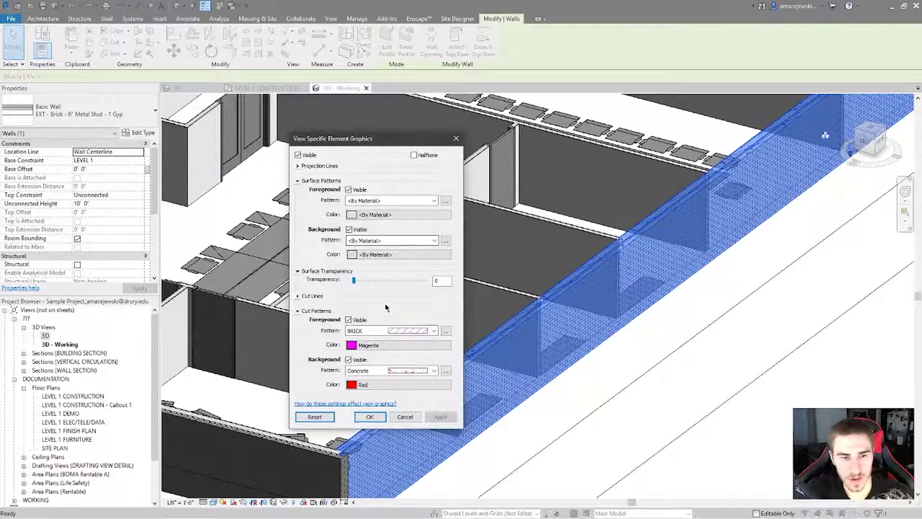
pyautogui.click(318, 417)
pyautogui.click(438, 417)
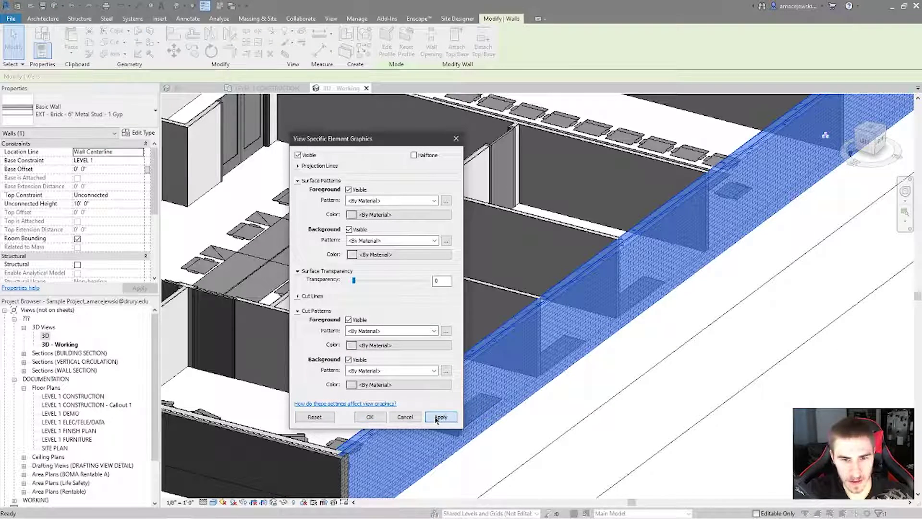
pyautogui.click(370, 417)
pyautogui.press('Escape')
pyautogui.click(557, 290)
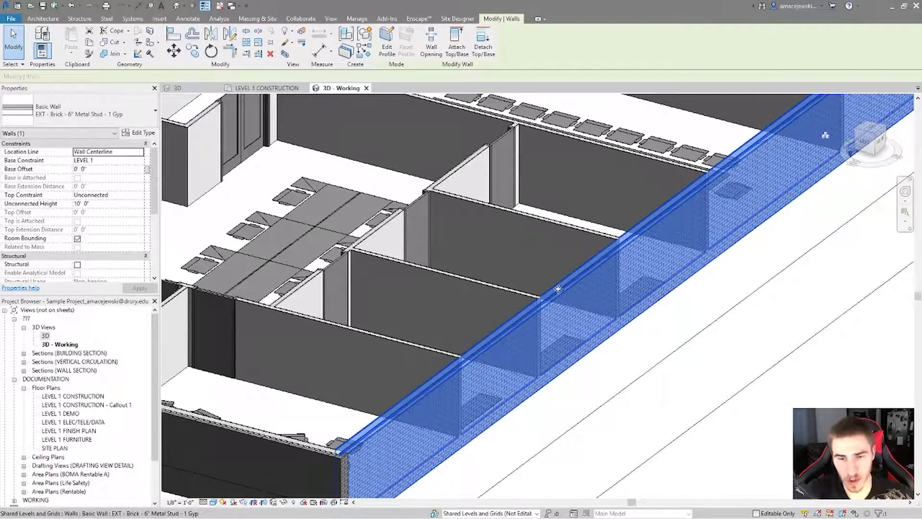
pyautogui.click(287, 44)
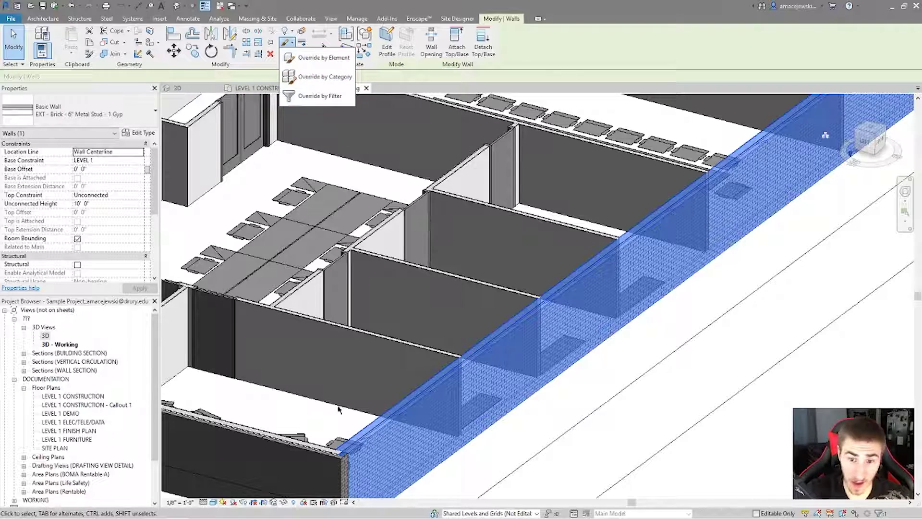
pyautogui.scroll(-4, 581, 372)
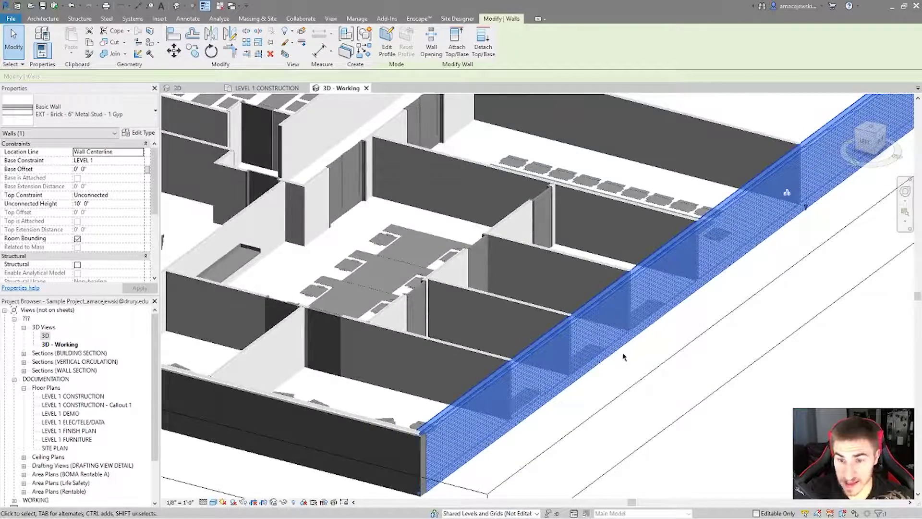
pyautogui.click(676, 384)
# Step: Select the exterior brick wall, the interior partition, its door and one chair together, and open Override by Element for them
pyautogui.click(600, 321)
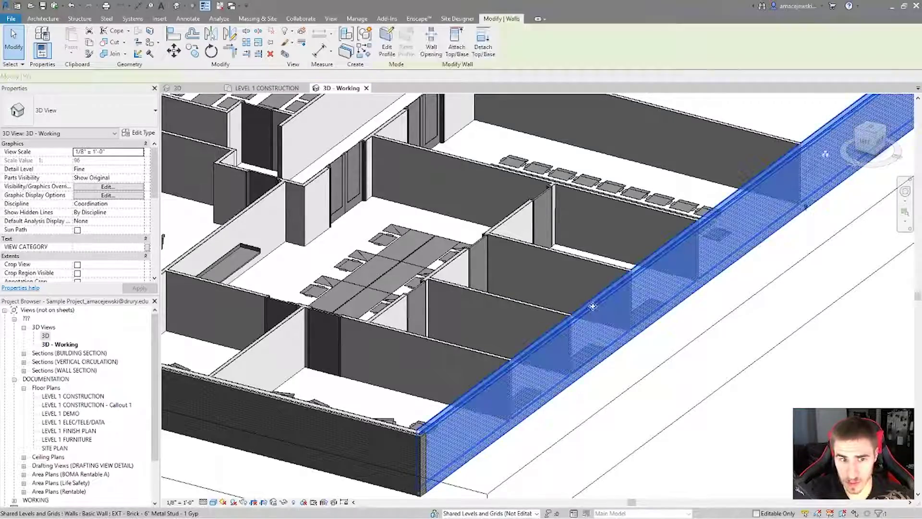
pyautogui.scroll(2, 652, 339)
pyautogui.scroll(-2, 653, 338)
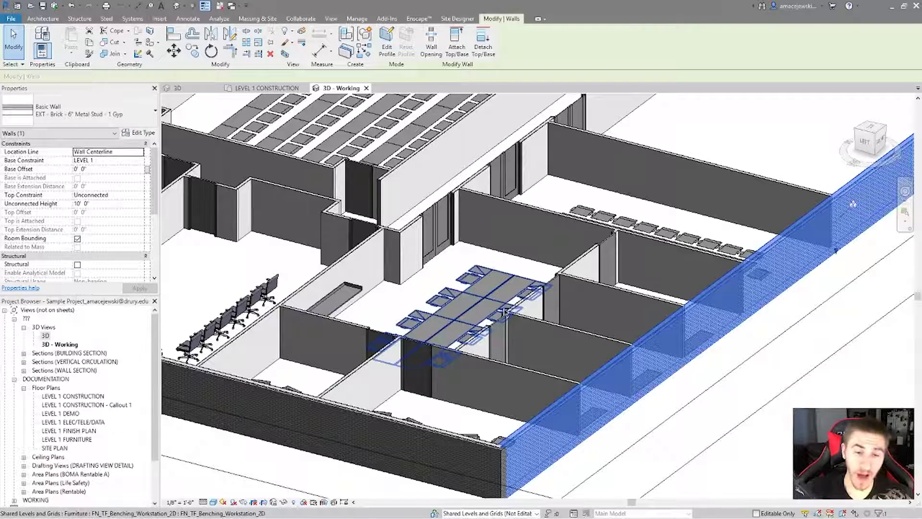
pyautogui.keyDown('ctrl'); pyautogui.click(374, 359); pyautogui.keyUp('ctrl')
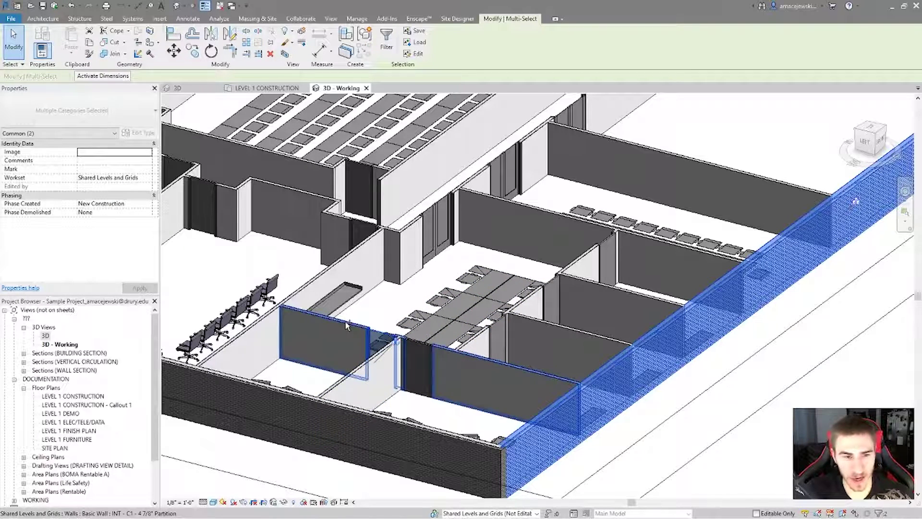
pyautogui.keyDown('ctrl'); pyautogui.click(326, 339); pyautogui.keyUp('ctrl')
pyautogui.keyDown('ctrl'); pyautogui.click(275, 280); pyautogui.keyUp('ctrl')
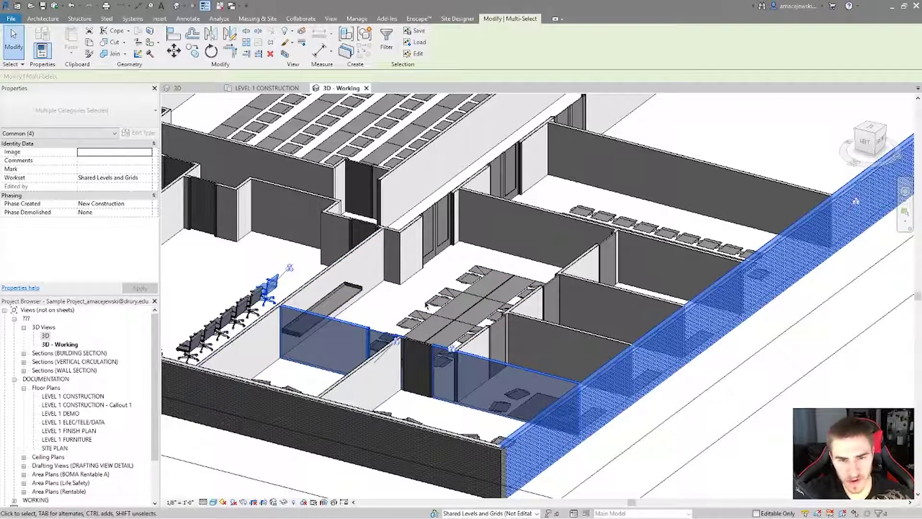
pyautogui.click(291, 42)
pyautogui.click(312, 58)
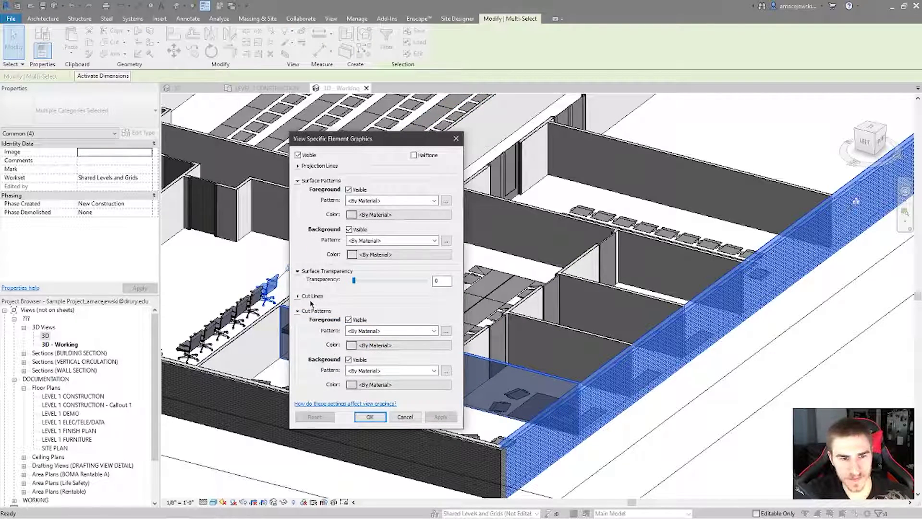
# Step: Override the selected elements' surface pattern foreground with a red solid fill and apply the change
pyautogui.click(298, 311)
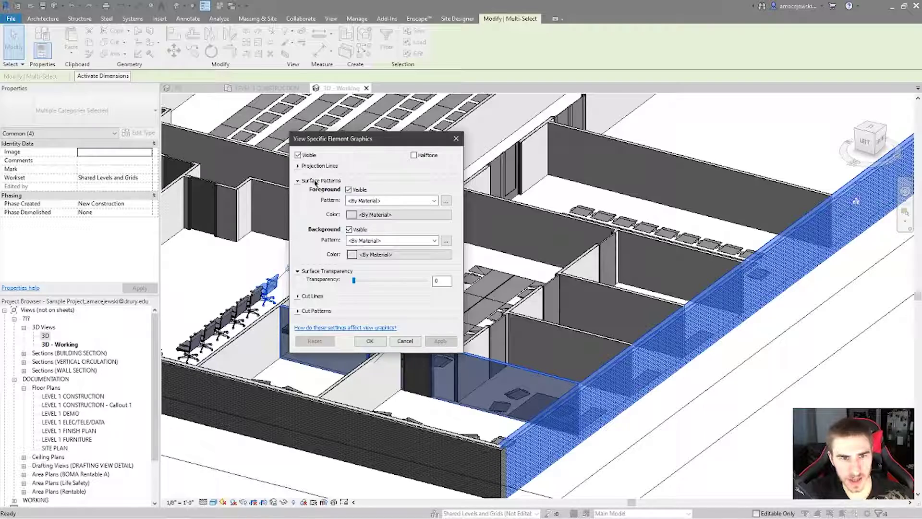
pyautogui.click(382, 215)
pyautogui.click(277, 188)
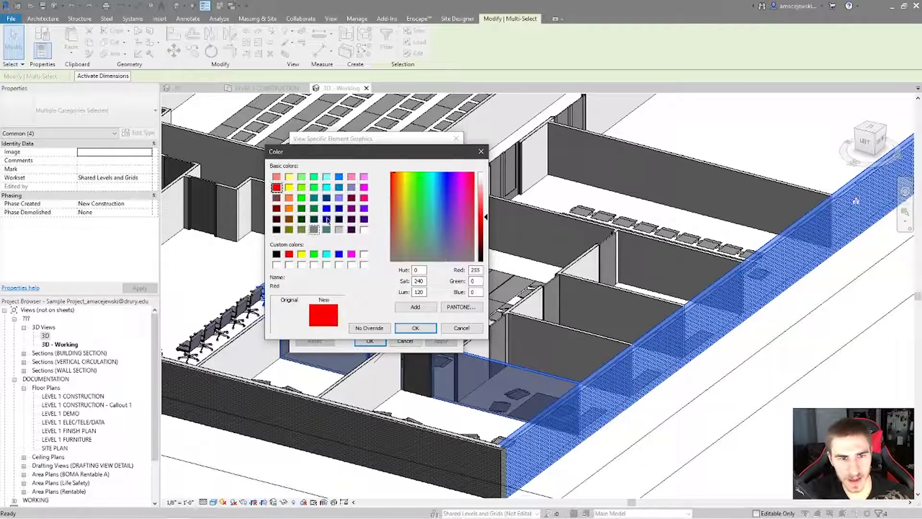
pyautogui.click(416, 327)
pyautogui.click(385, 201)
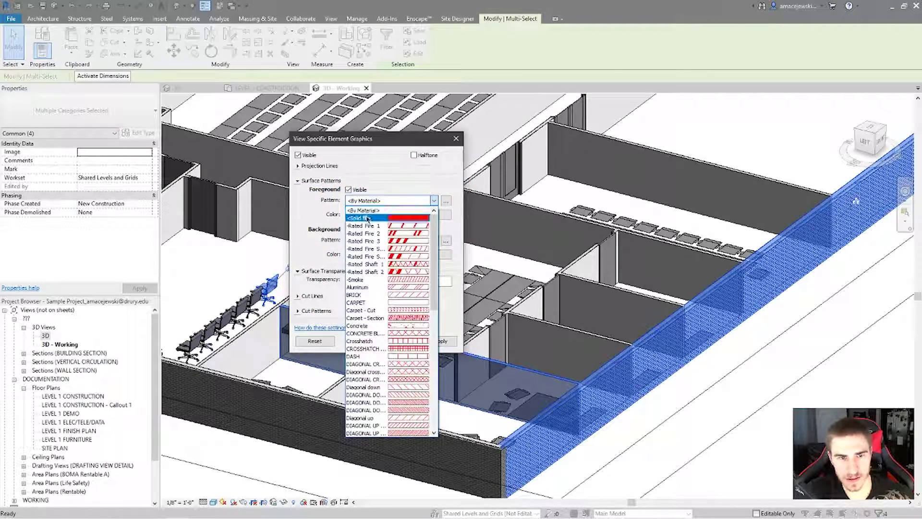
pyautogui.click(368, 218)
pyautogui.click(413, 167)
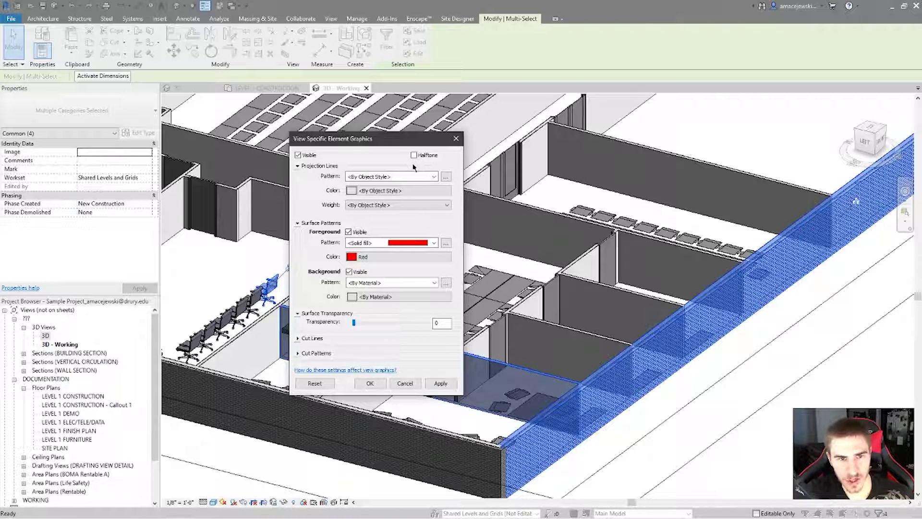
pyautogui.click(440, 383)
# Step: Override the selected elements' projection lines with a Solid pattern, color RGB 000-128-255 and weight 3, and accept the overrides
pyautogui.moveTo(346, 139); pyautogui.dragTo(716, 179)
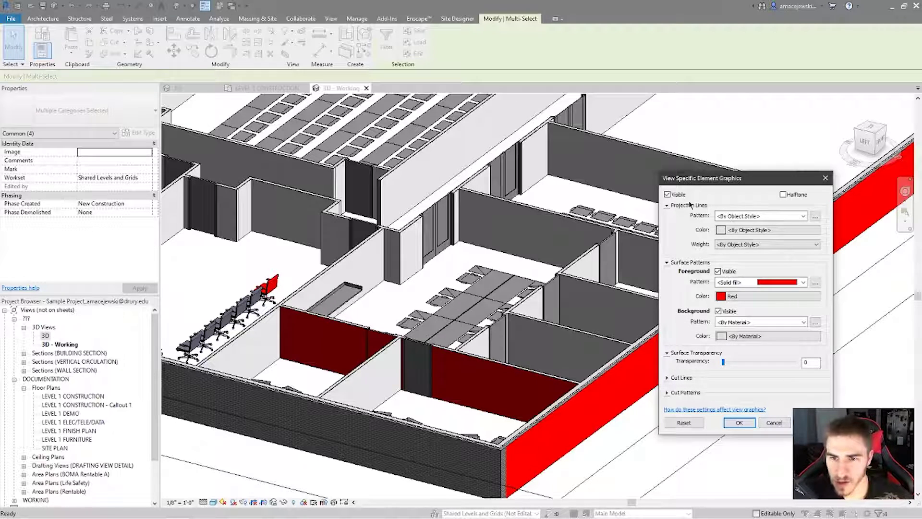
pyautogui.click(728, 219)
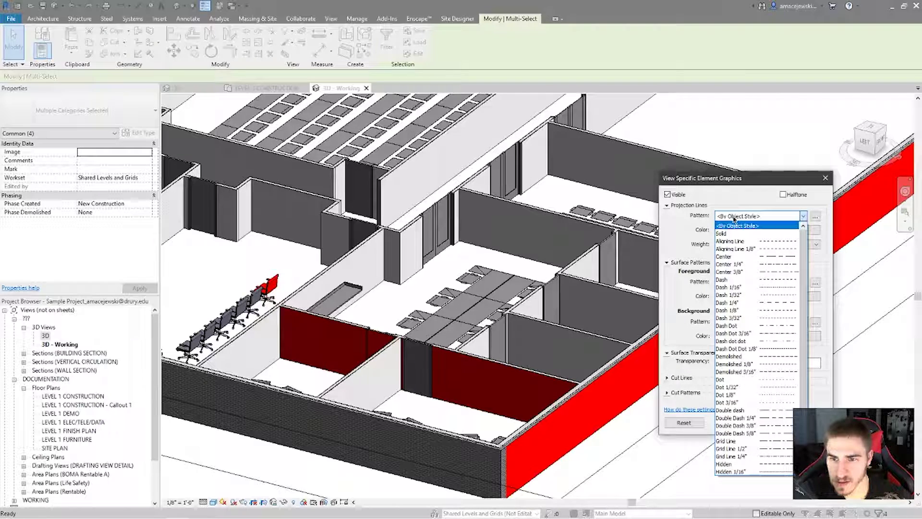
pyautogui.click(742, 230)
pyautogui.click(709, 238)
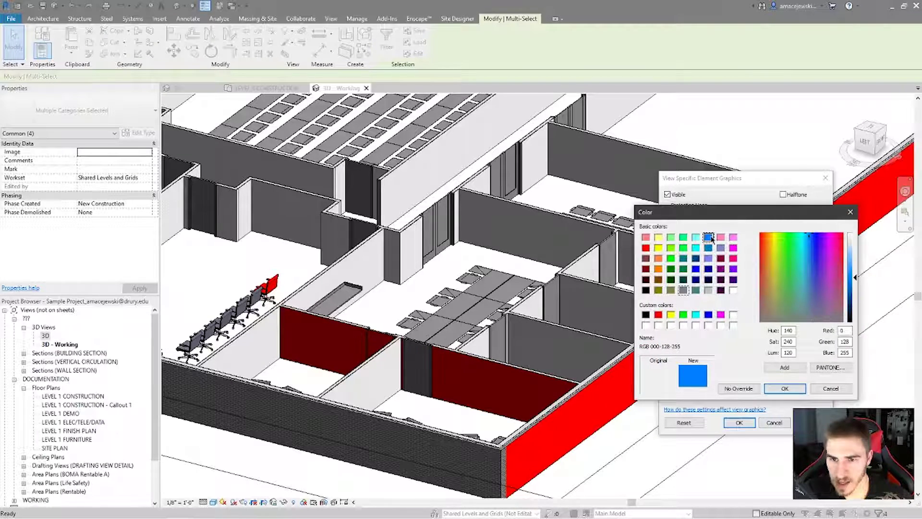
pyautogui.click(785, 390)
pyautogui.click(768, 244)
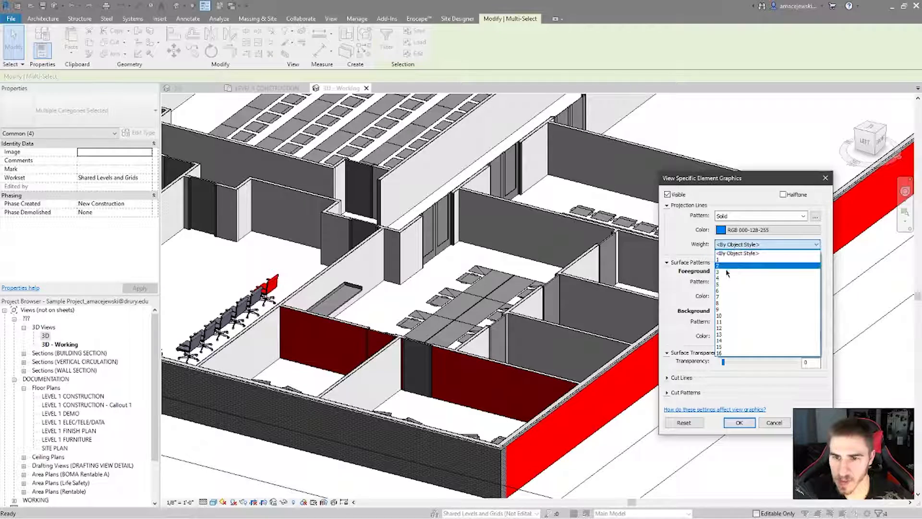
pyautogui.click(724, 272)
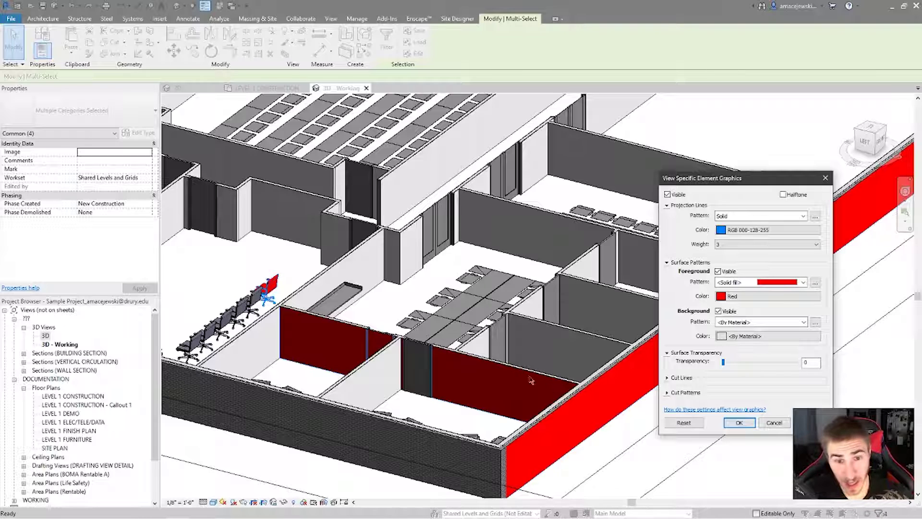
pyautogui.click(738, 423)
pyautogui.press('Escape')
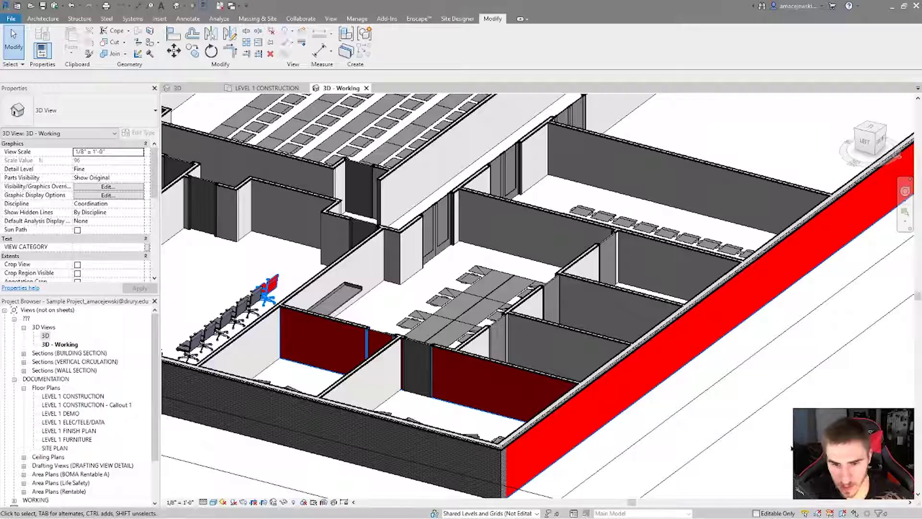
pyautogui.scroll(5, 581, 461)
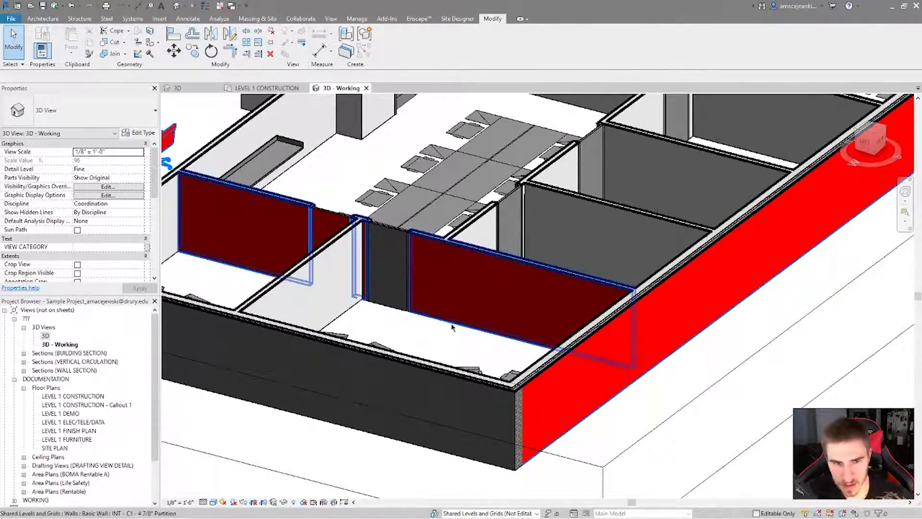
# Step: Reset the overridden red chair's element graphics through Override by Element, accept the cleared settings and deselect it
pyautogui.scroll(-2, 600, 466)
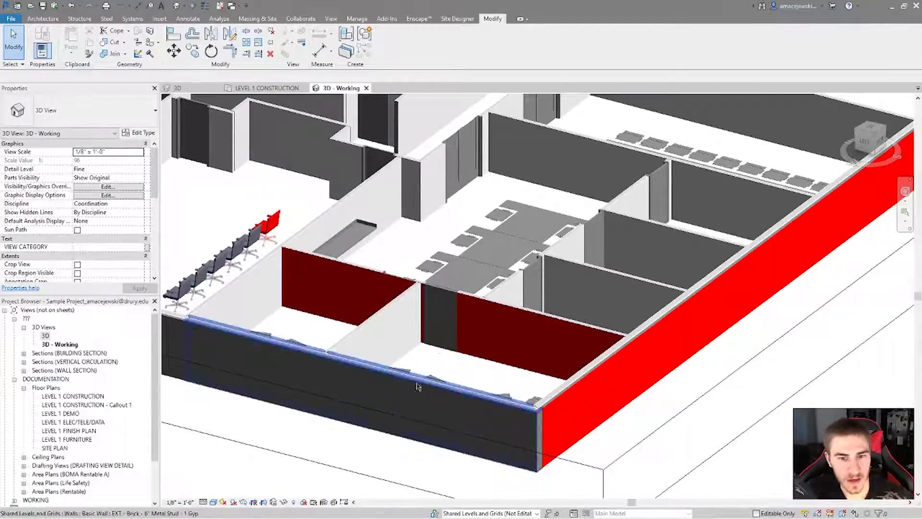
pyautogui.scroll(-2, 399, 337)
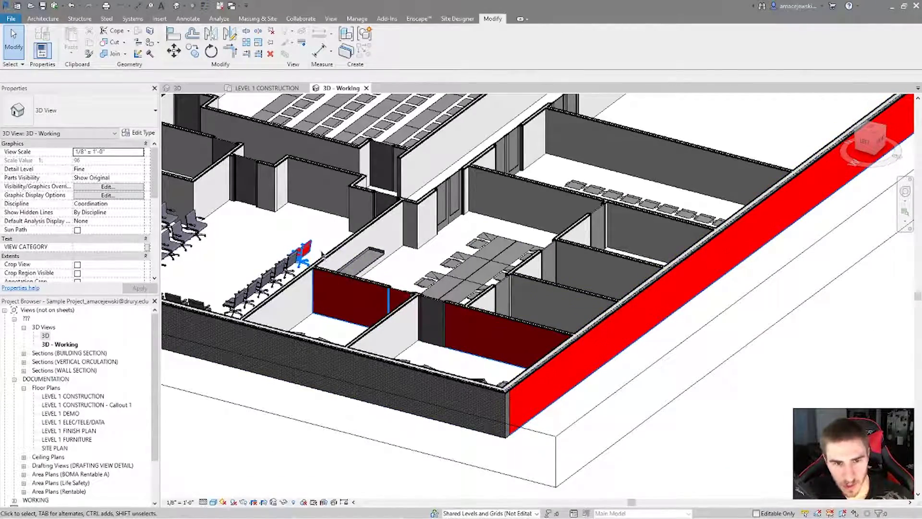
pyautogui.moveTo(515, 310); pyautogui.dragTo(513, 326, button='middle')
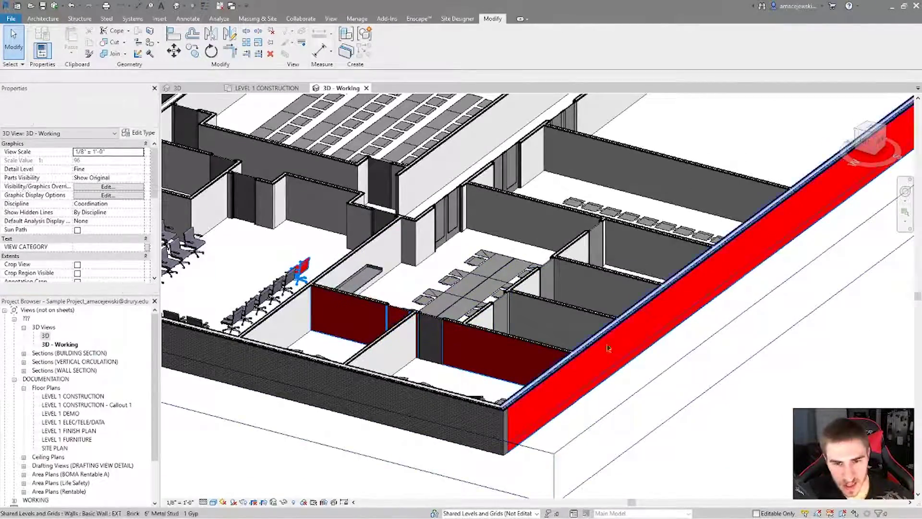
pyautogui.click(301, 269)
pyautogui.click(292, 43)
pyautogui.click(317, 59)
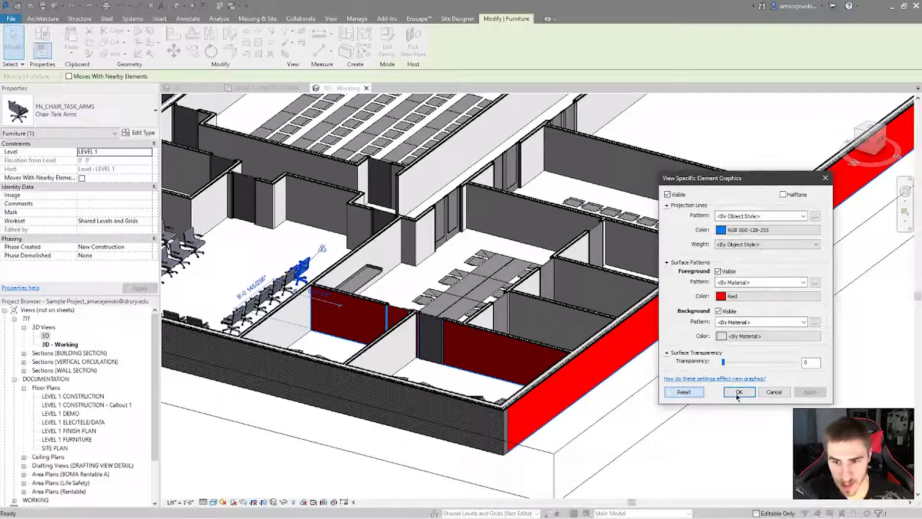
pyautogui.click(739, 391)
pyautogui.click(734, 308)
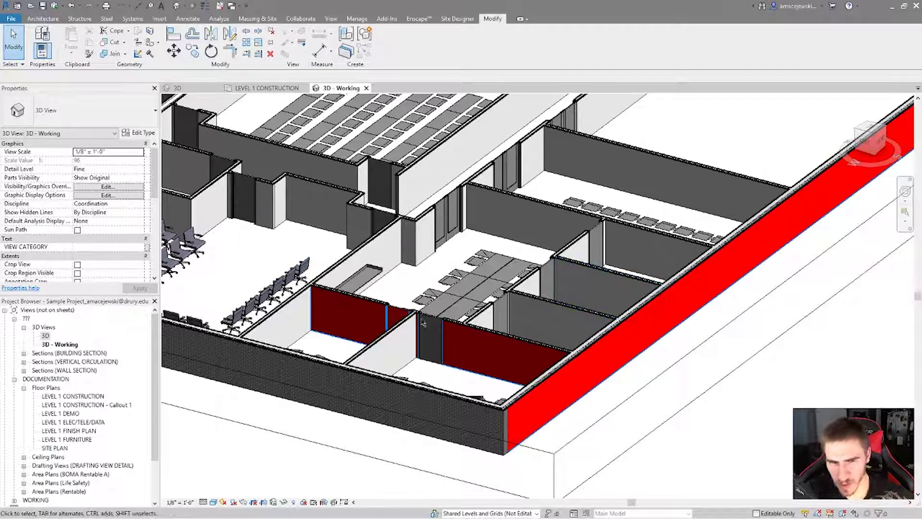
# Step: Select all elements around the overridden walls and door together, reset their graphics through Override by Element and accept
pyautogui.moveTo(768, 128); pyautogui.dragTo(239, 410)
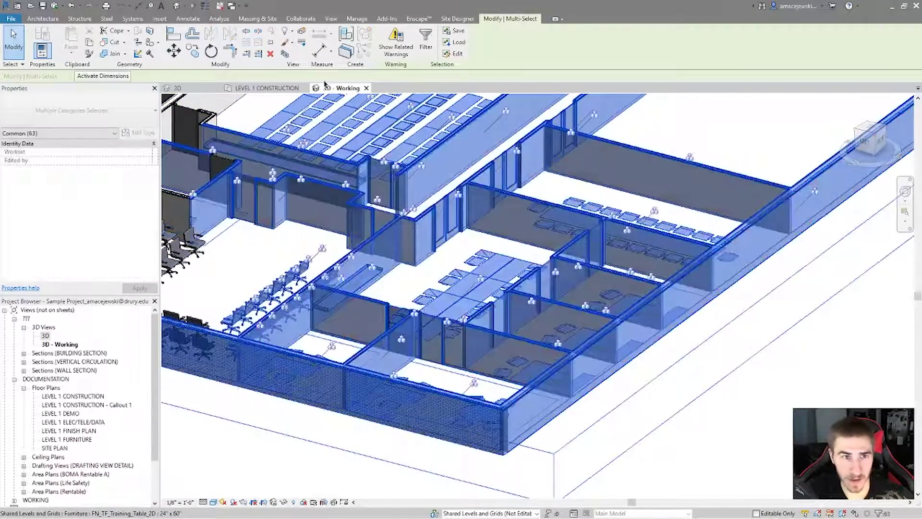
pyautogui.click(288, 43)
pyautogui.click(321, 63)
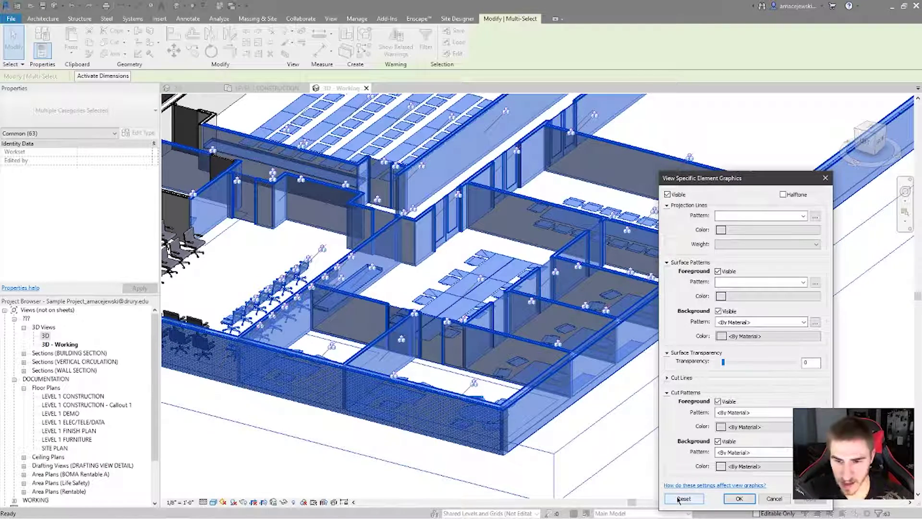
pyautogui.moveTo(727, 181); pyautogui.dragTo(693, 149)
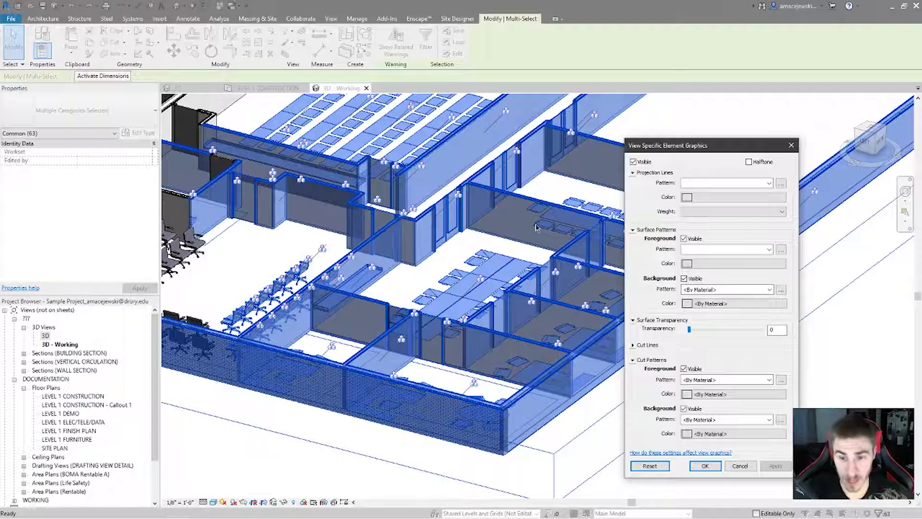
pyautogui.click(650, 466)
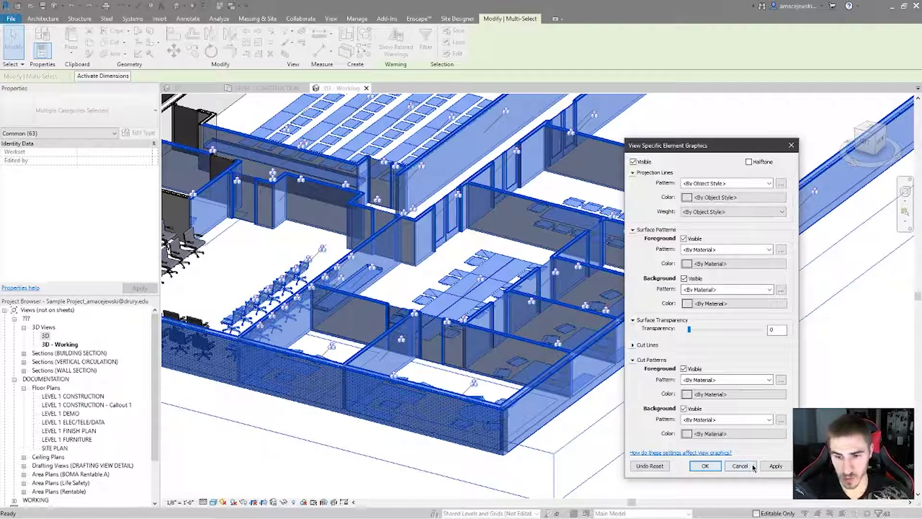
pyautogui.click(705, 466)
pyautogui.press('Escape')
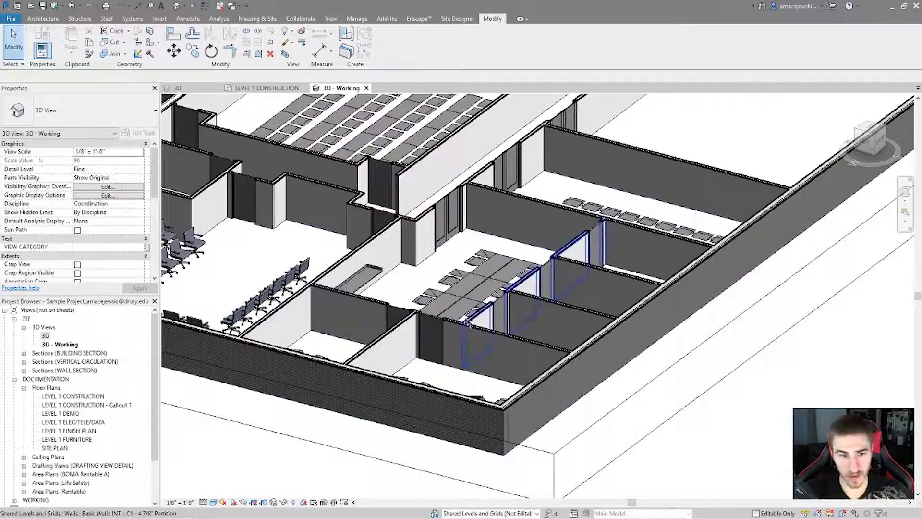
# Step: Select the long exterior brick wall, open Override by Category for it and collapse all the override sections
pyautogui.keyDown('shift'); pyautogui.moveTo(589, 288); pyautogui.dragTo(583, 288, button='middle'); pyautogui.keyUp('shift')
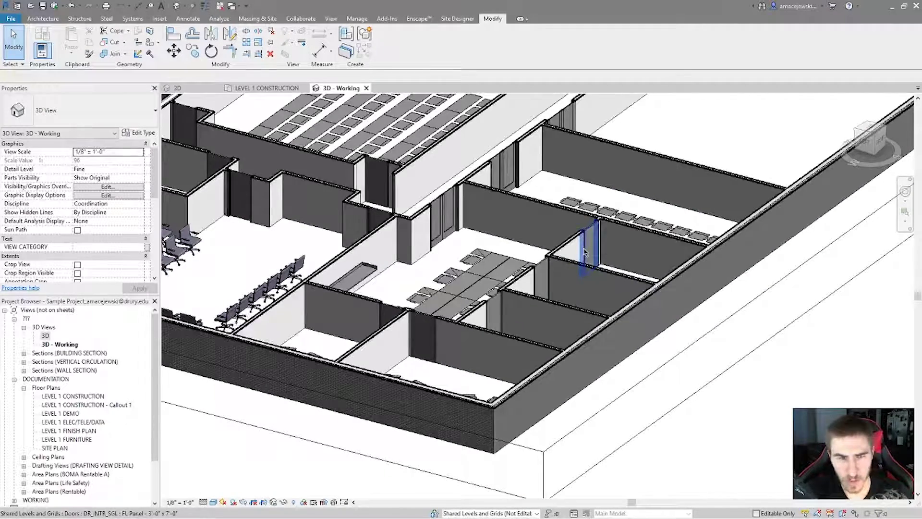
pyautogui.click(624, 305)
pyautogui.click(284, 44)
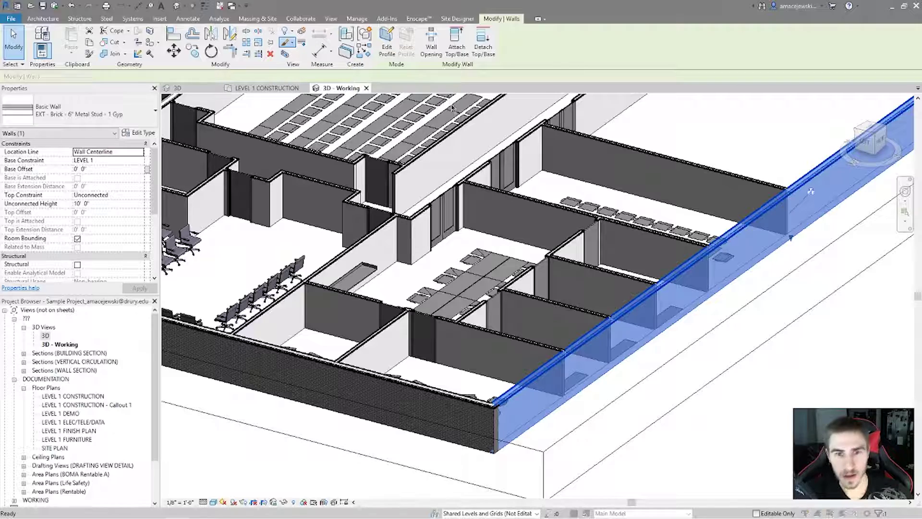
pyautogui.click(657, 187)
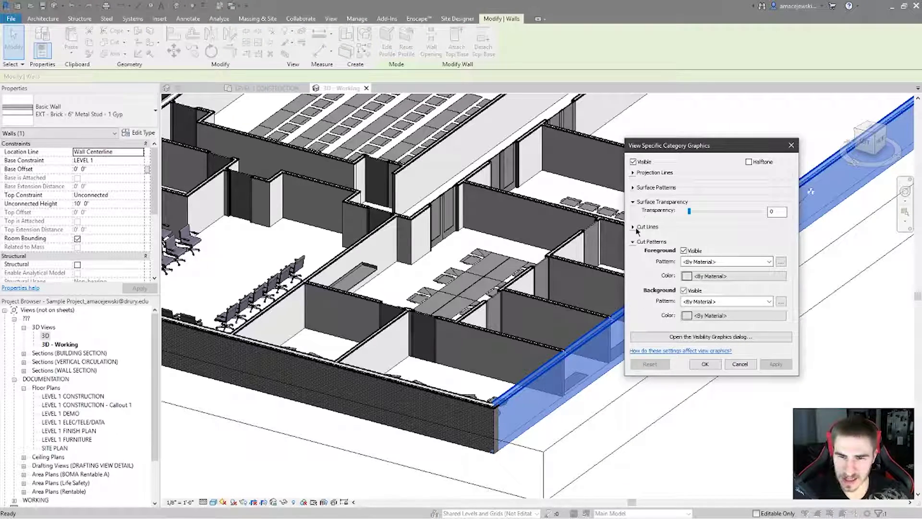
pyautogui.click(635, 243)
pyautogui.moveTo(668, 145); pyautogui.dragTo(485, 164)
pyautogui.click(458, 217)
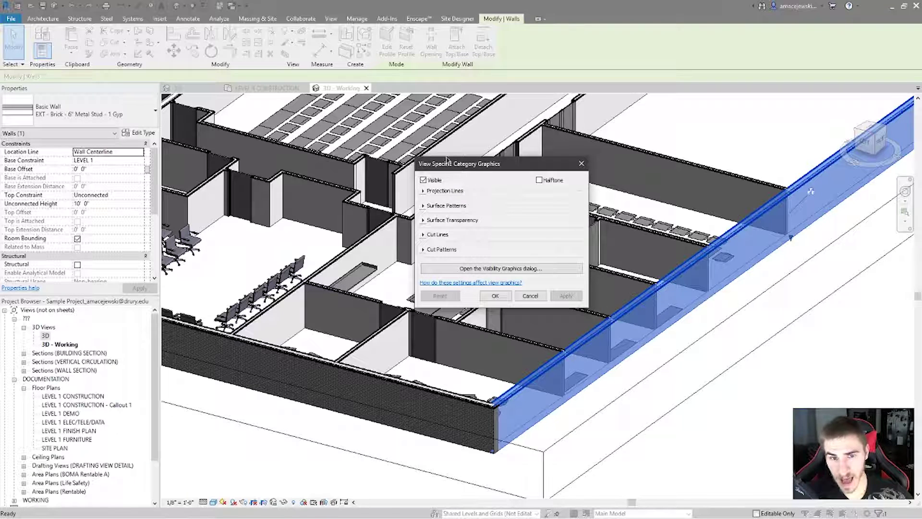
pyautogui.moveTo(510, 166); pyautogui.dragTo(484, 169)
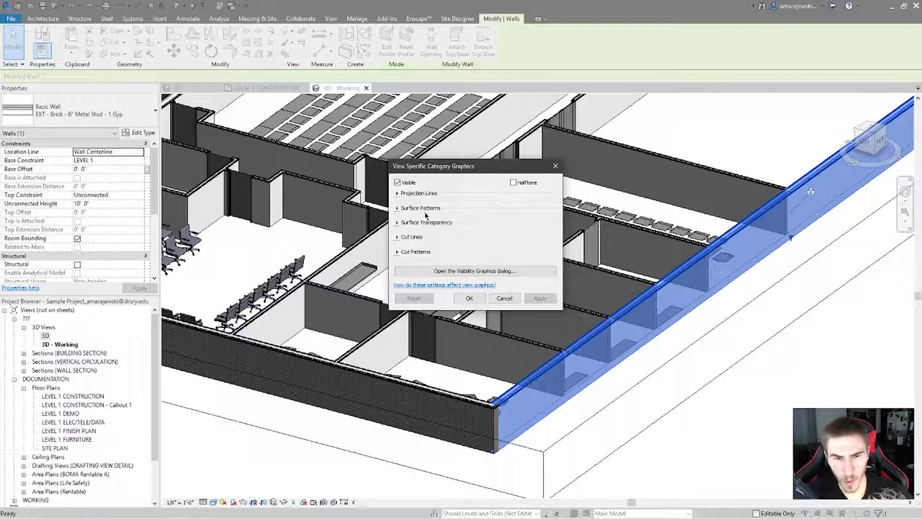
# Step: Override the wall category's surface pattern foreground with a red solid fill, apply the change and accept it
pyautogui.click(397, 208)
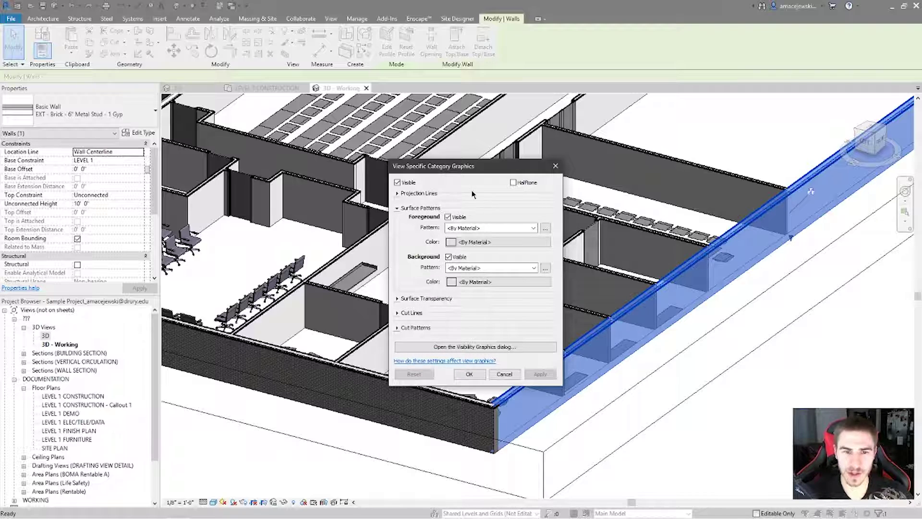
pyautogui.click(508, 229)
pyautogui.click(456, 242)
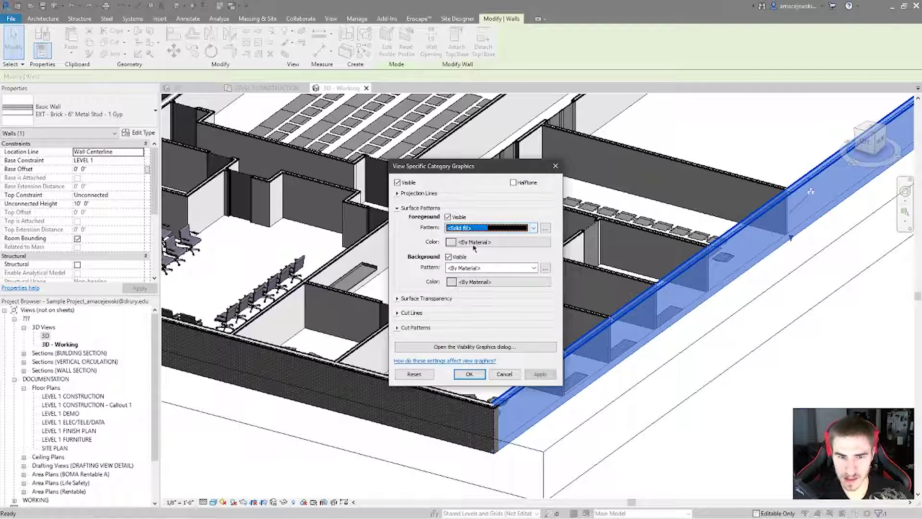
pyautogui.click(454, 243)
pyautogui.click(377, 217)
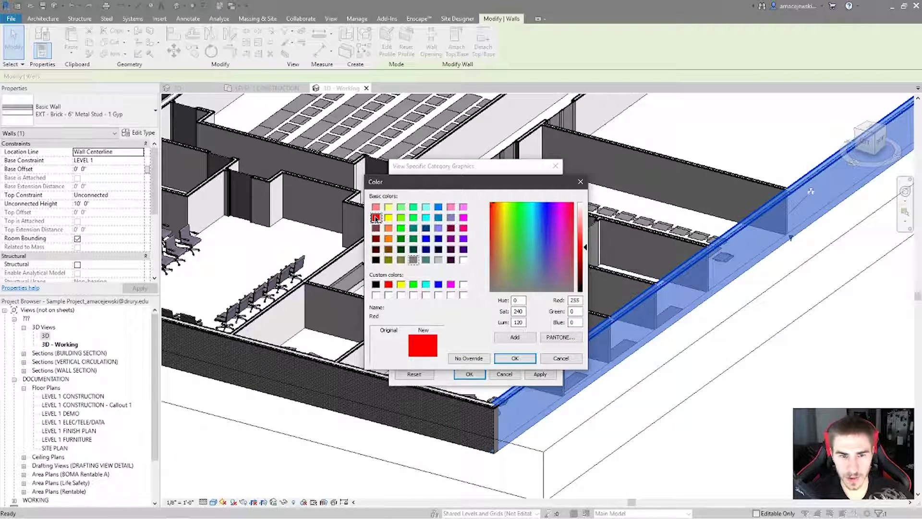
pyautogui.click(513, 358)
pyautogui.moveTo(486, 165); pyautogui.dragTo(358, 149)
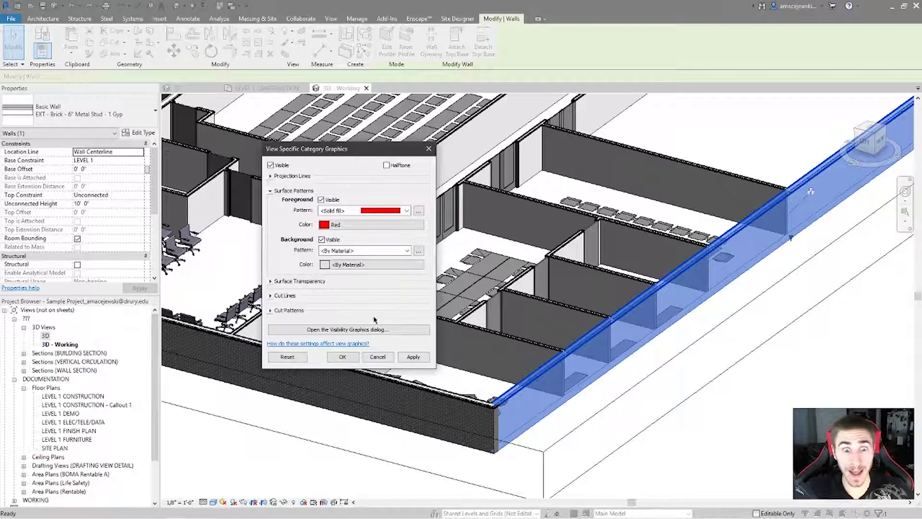
pyautogui.click(413, 357)
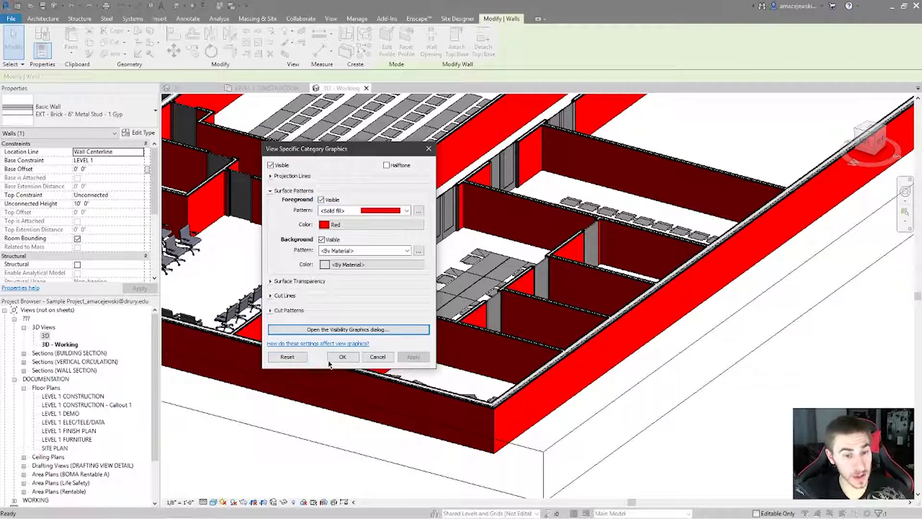
pyautogui.click(343, 357)
# Step: Deselect the wall, open Visibility/Graphic Overrides for the 3D view and find the Walls category among the model categories
pyautogui.scroll(-4, 580, 335)
pyautogui.scroll(2, 605, 301)
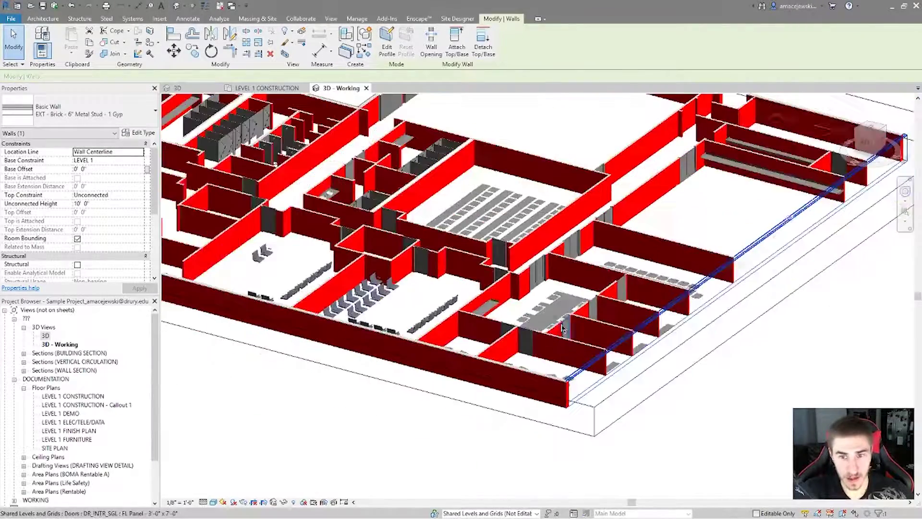
pyautogui.keyDown('shift'); pyautogui.moveTo(605, 302); pyautogui.dragTo(759, 255, button='middle'); pyautogui.keyUp('shift')
pyautogui.scroll(5, 668, 331)
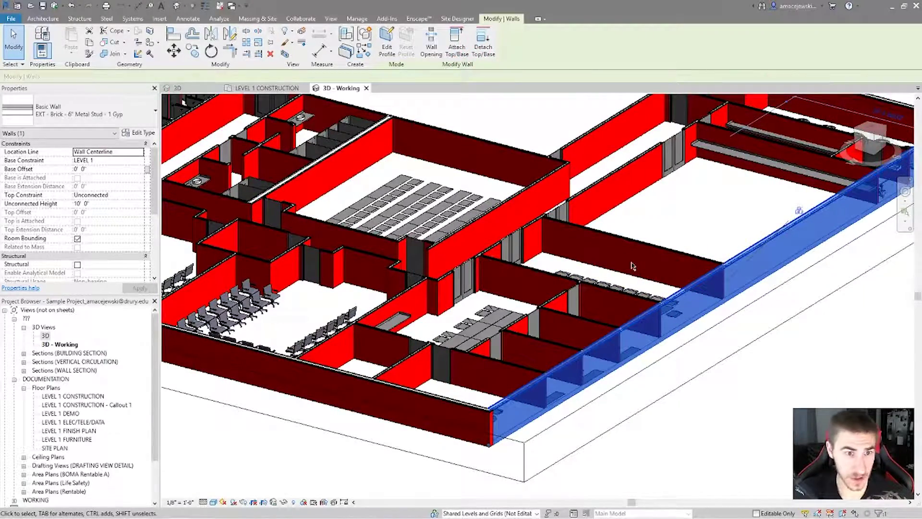
pyautogui.keyDown('shift'); pyautogui.moveTo(627, 324); pyautogui.dragTo(626, 340, button='middle'); pyautogui.keyUp('shift')
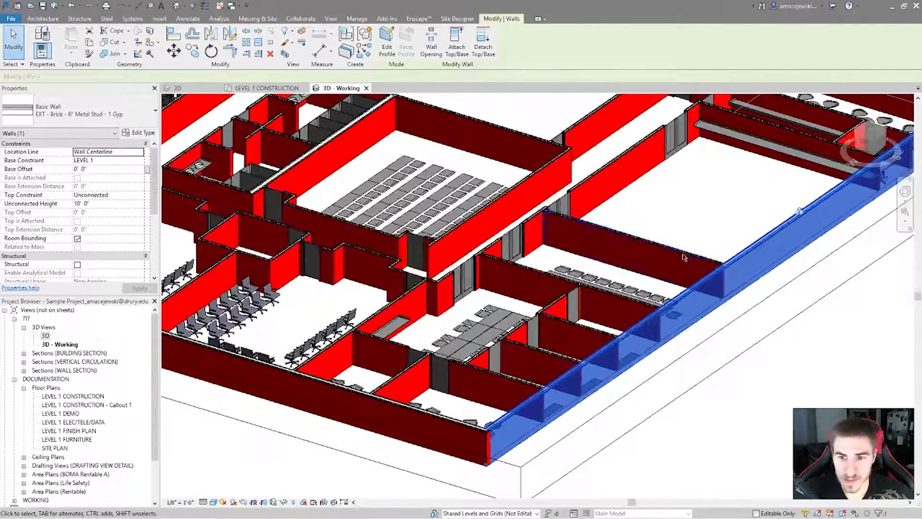
pyautogui.click(688, 232)
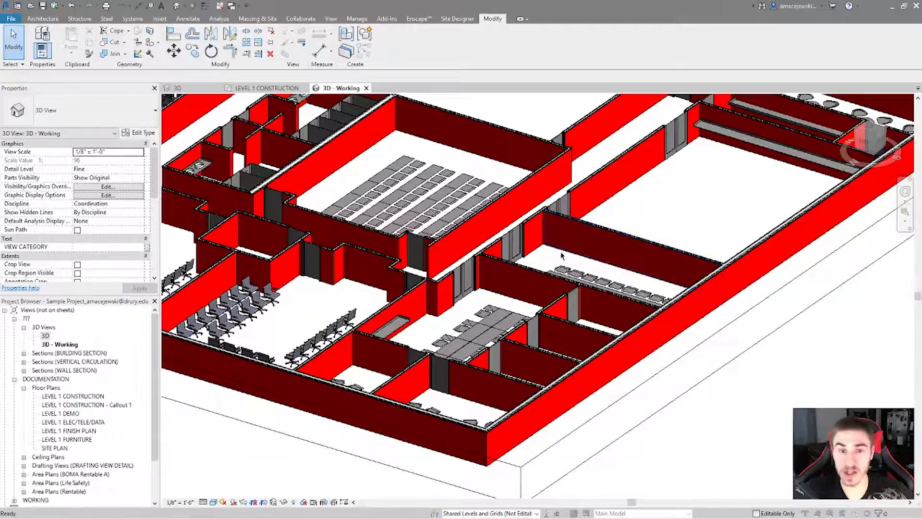
pyautogui.press('v')
pyautogui.press('v')
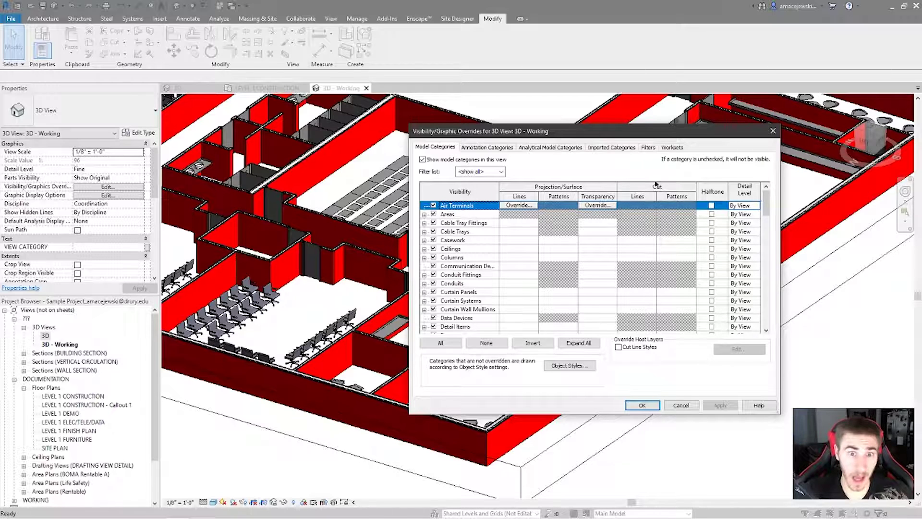
pyautogui.scroll(-1, 767, 208)
pyautogui.moveTo(768, 207); pyautogui.dragTo(768, 317)
pyautogui.click(550, 310)
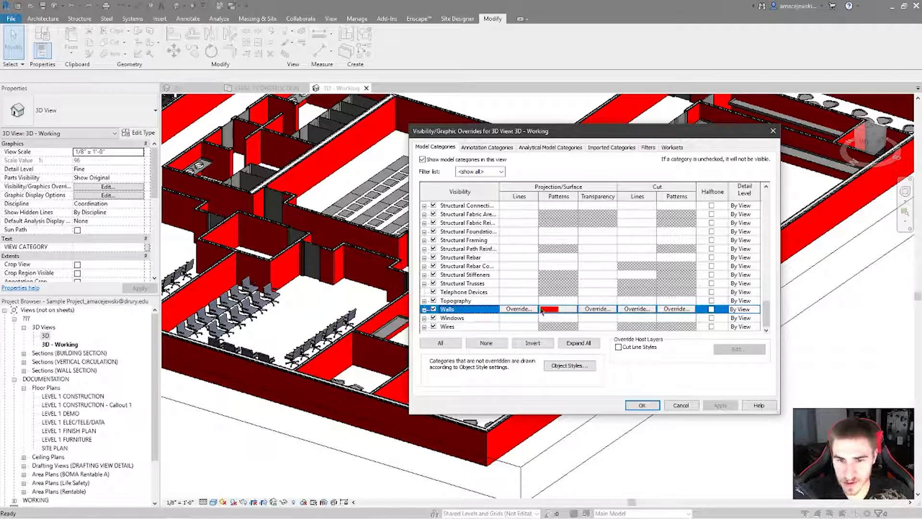
# Step: Examine the Walls category's projection/surface pattern and line overrides, look through the other model categories and close the overrides
pyautogui.click(555, 309)
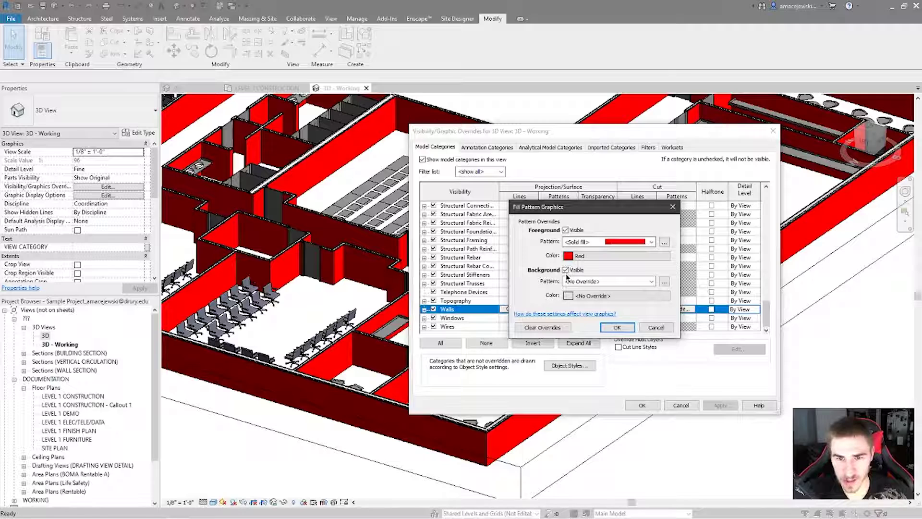
pyautogui.click(652, 329)
pyautogui.click(520, 309)
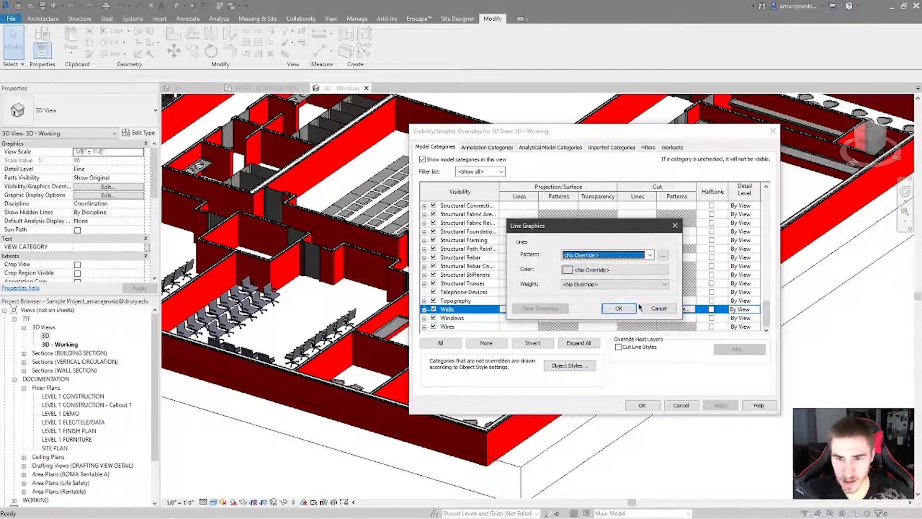
pyautogui.click(658, 309)
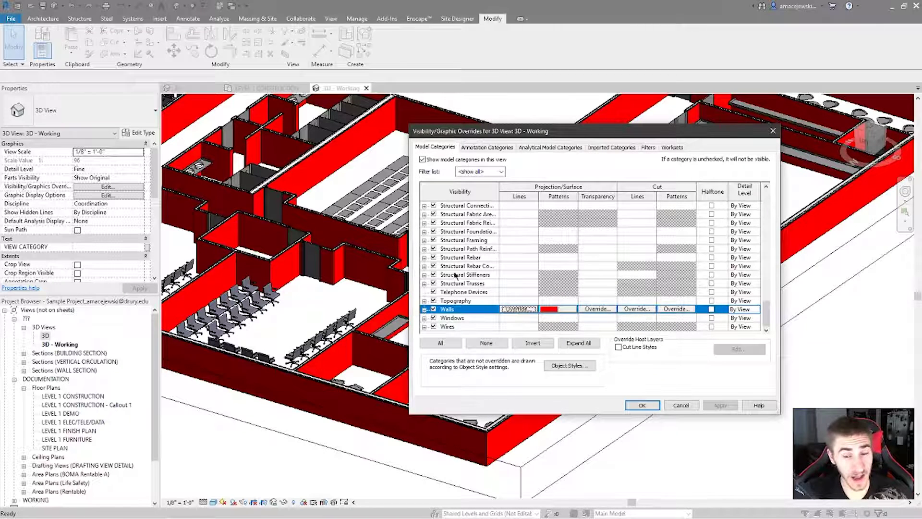
pyautogui.scroll(10, 601, 317)
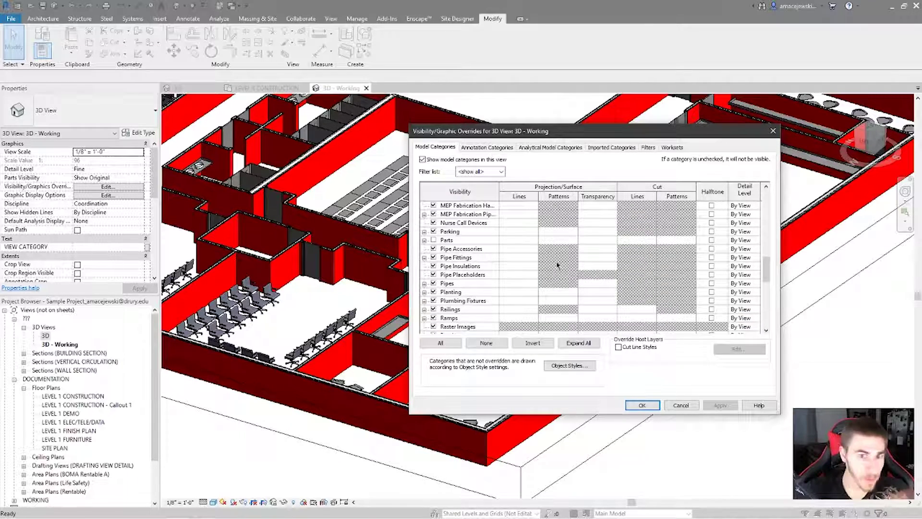
pyautogui.scroll(-9, 571, 250)
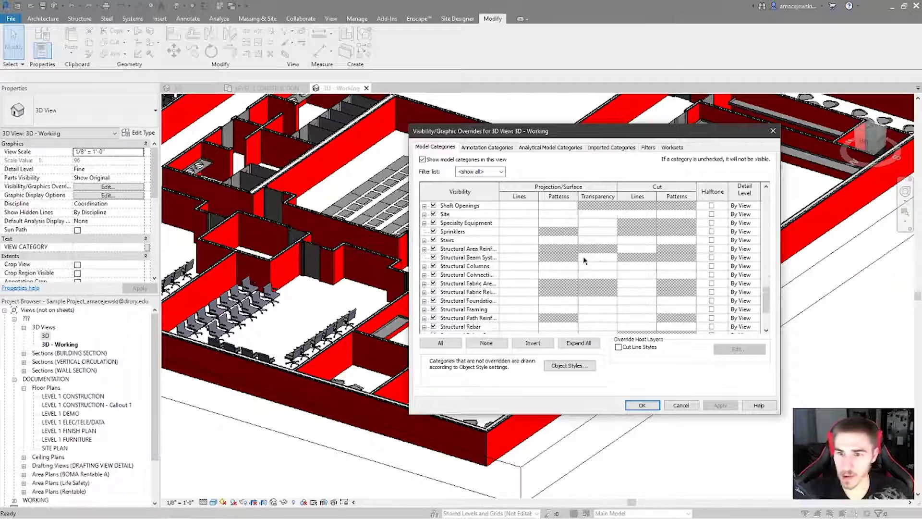
pyautogui.scroll(-1, 608, 268)
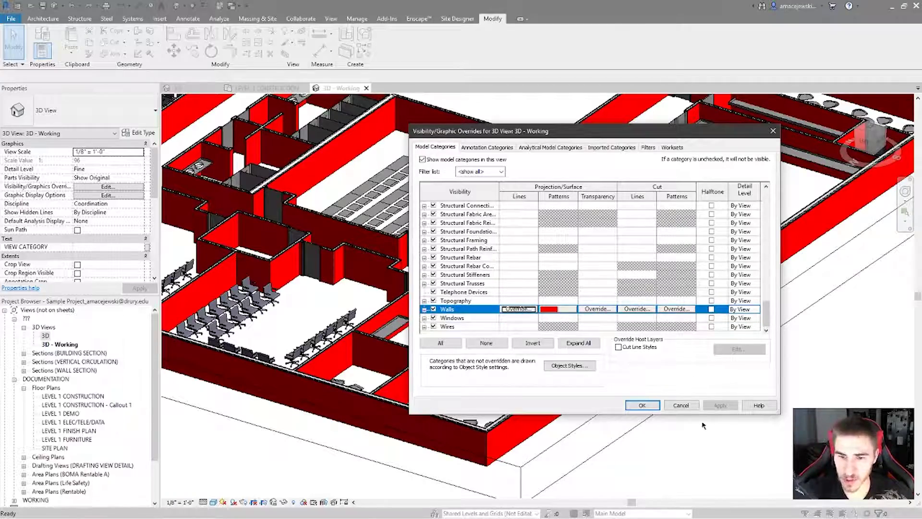
pyautogui.click(643, 407)
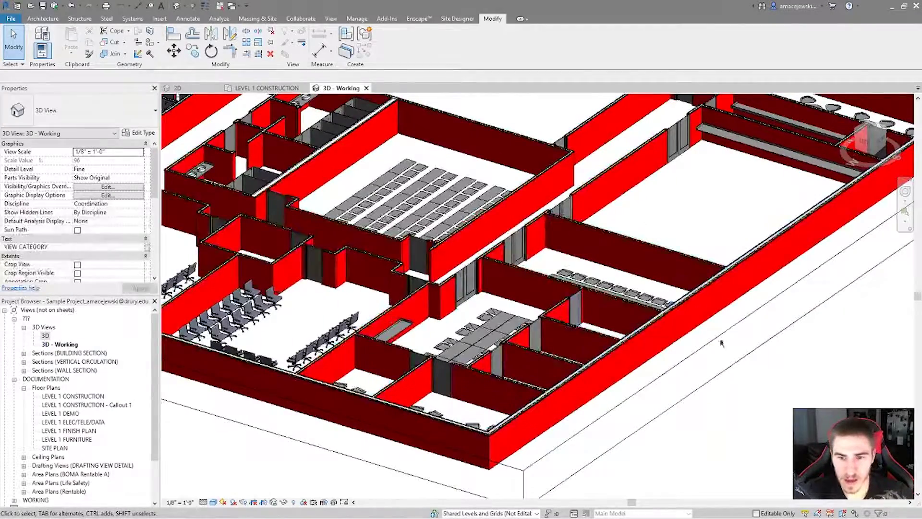
# Step: Select the long exterior brick wall, open its Override by Element settings, examine the category-driven surface pattern and close them without changes
pyautogui.click(688, 295)
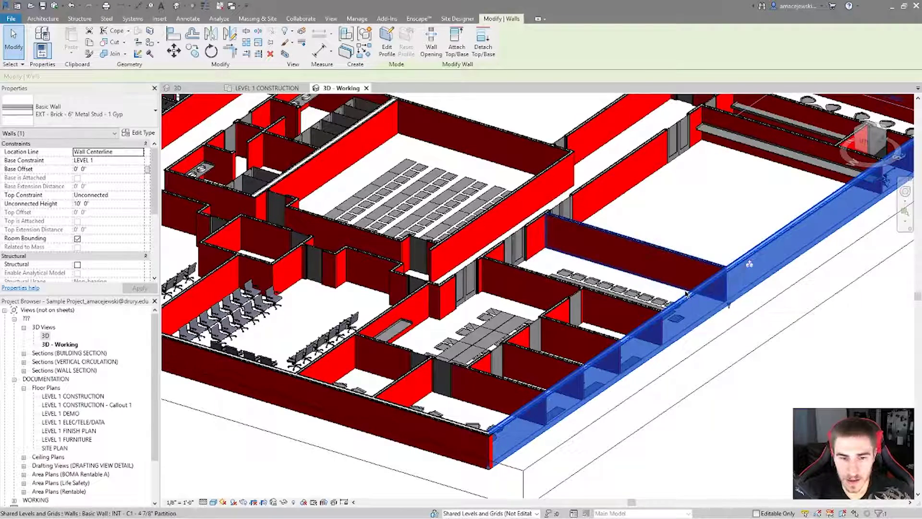
pyautogui.click(290, 43)
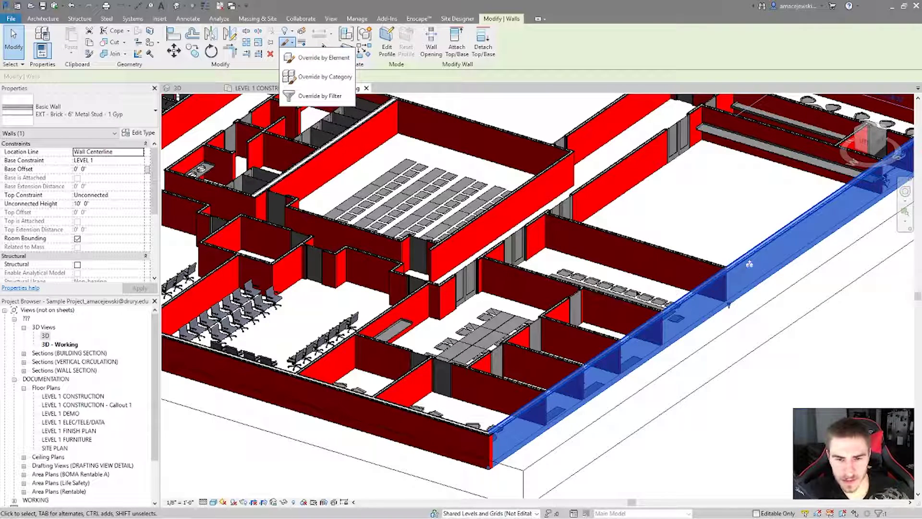
pyautogui.click(323, 57)
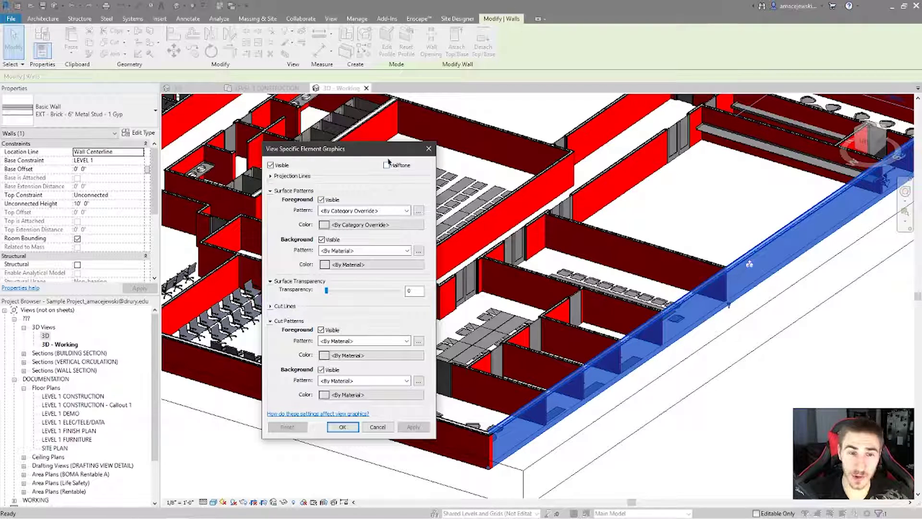
pyautogui.moveTo(366, 151); pyautogui.dragTo(451, 149)
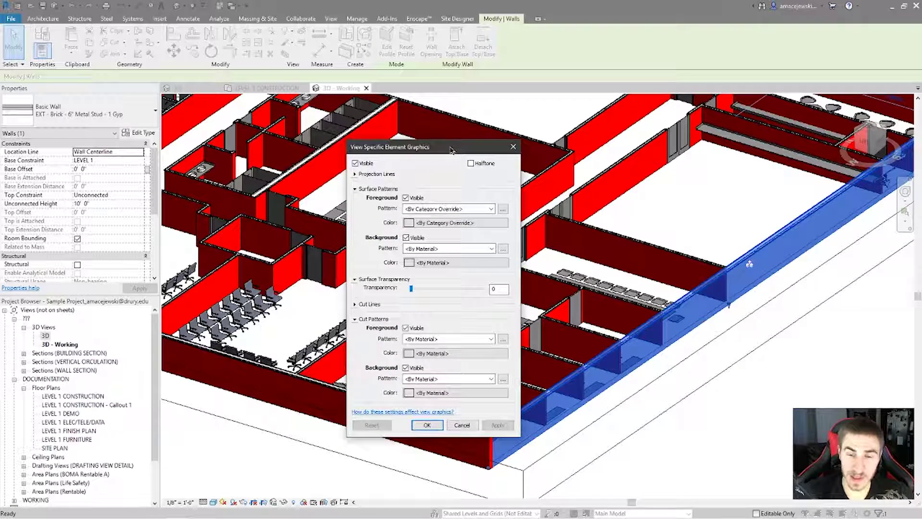
pyautogui.click(513, 147)
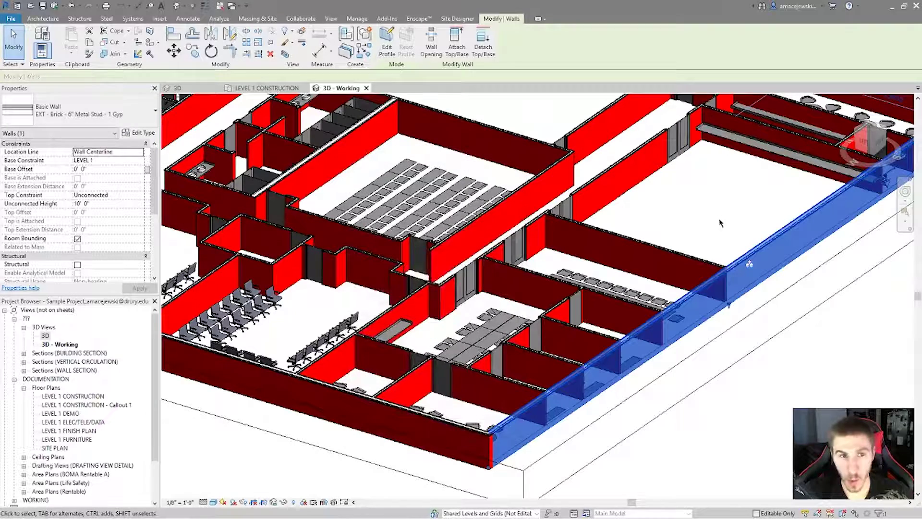
# Step: Reset the wall category's graphic overrides through Override by Category, deselect the wall and undo the reset
pyautogui.click(292, 43)
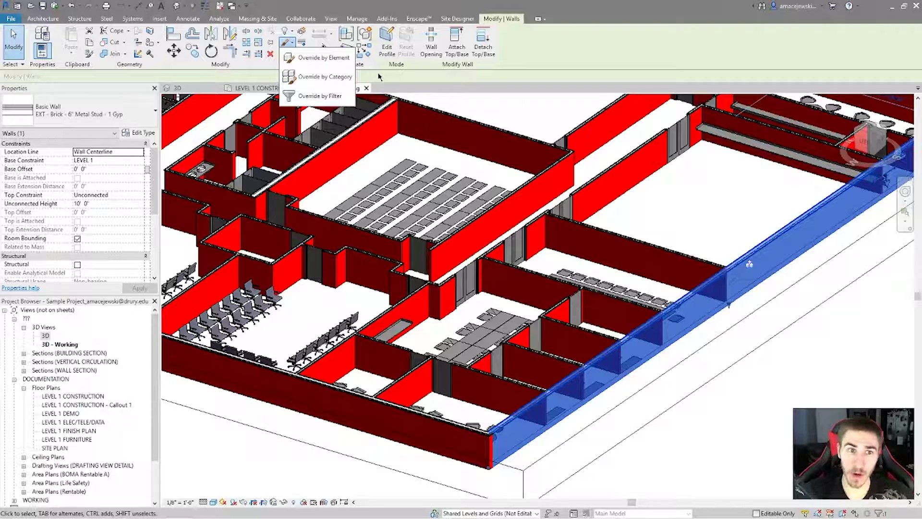
pyautogui.click(325, 76)
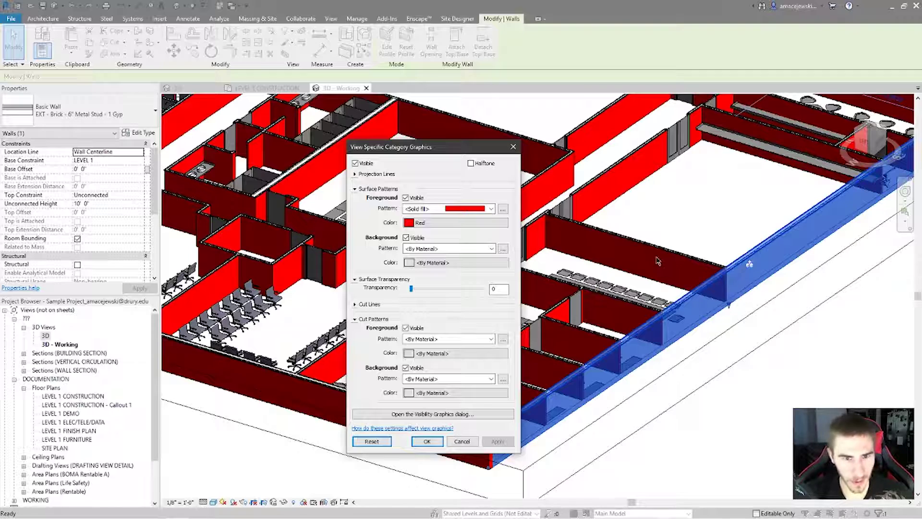
pyautogui.click(372, 441)
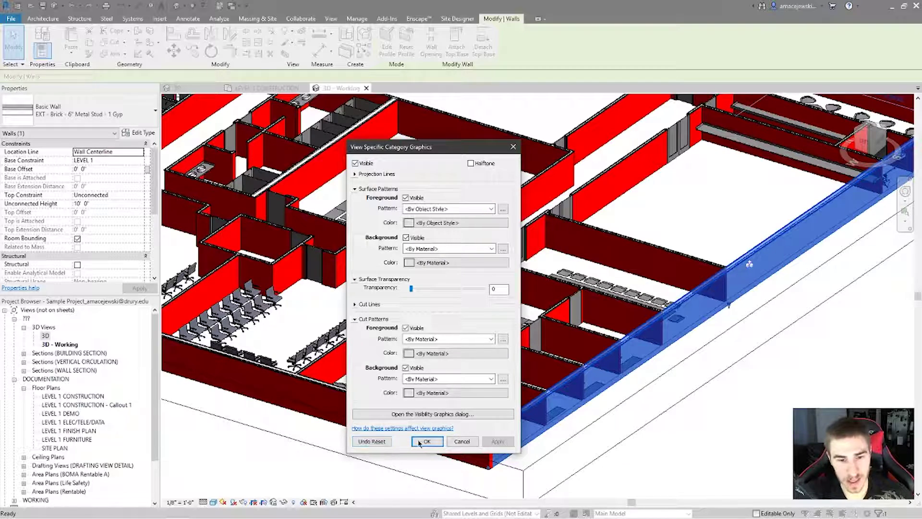
pyautogui.click(427, 441)
pyautogui.press('Escape')
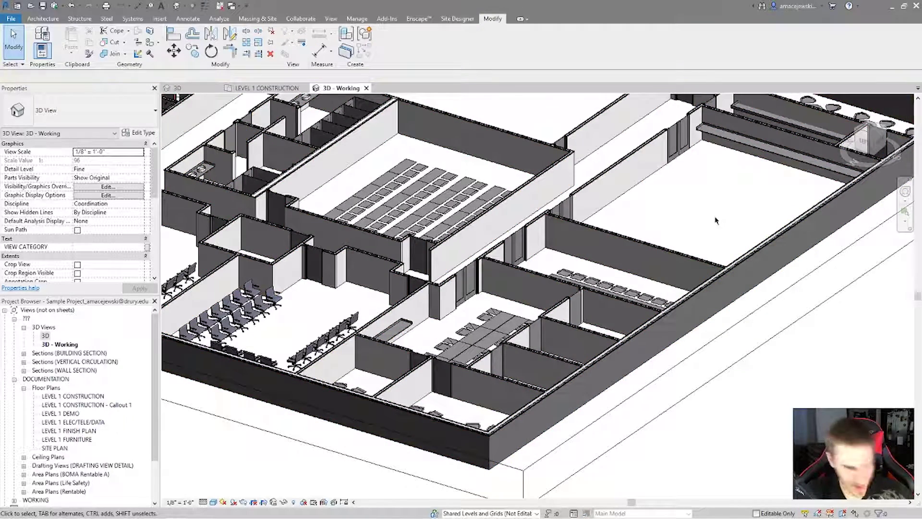
pyautogui.hotkey('ctrl', 'z')
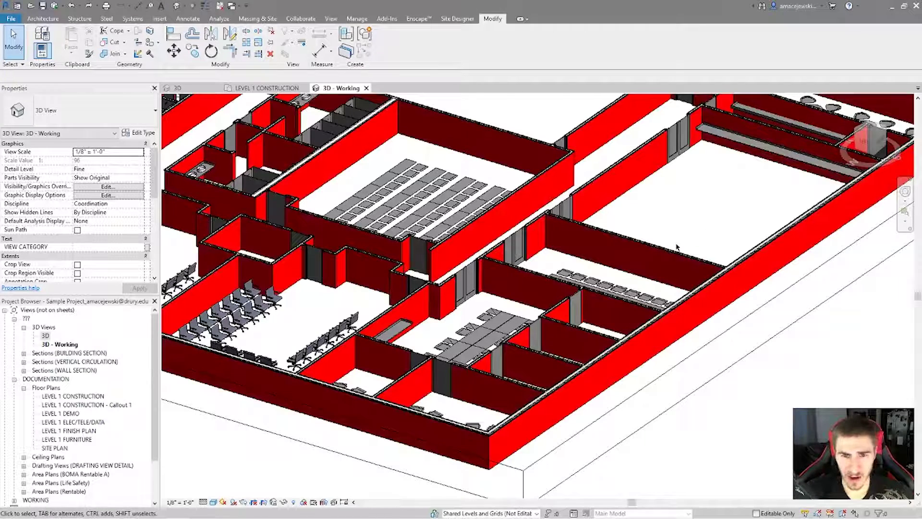
# Step: Override the long exterior wall by element with a solid fill surface foreground in RGB 000-128-255, apply it and deselect the wall
pyautogui.click(760, 251)
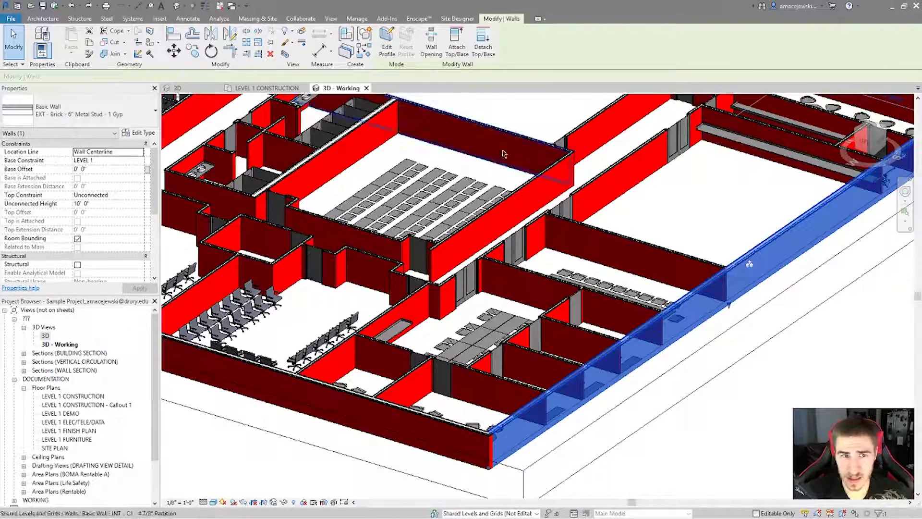
pyautogui.click(289, 42)
pyautogui.click(324, 56)
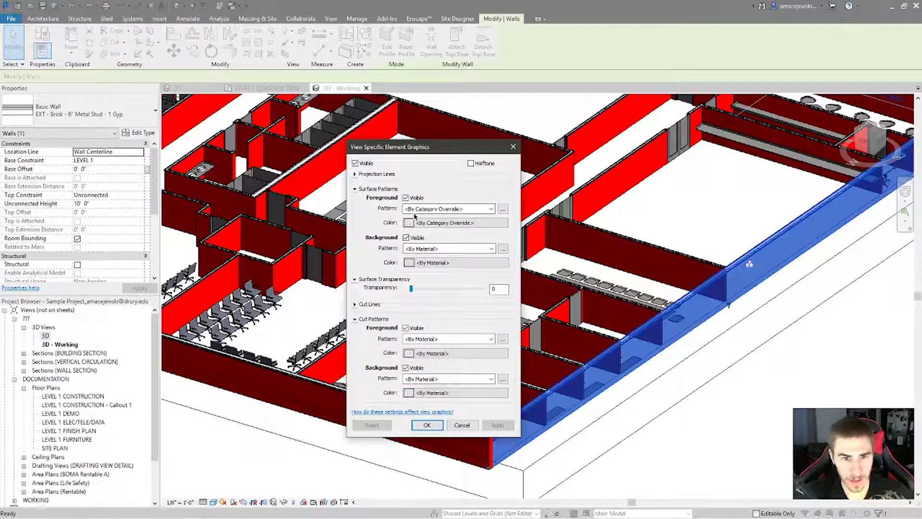
pyautogui.click(435, 209)
pyautogui.click(423, 220)
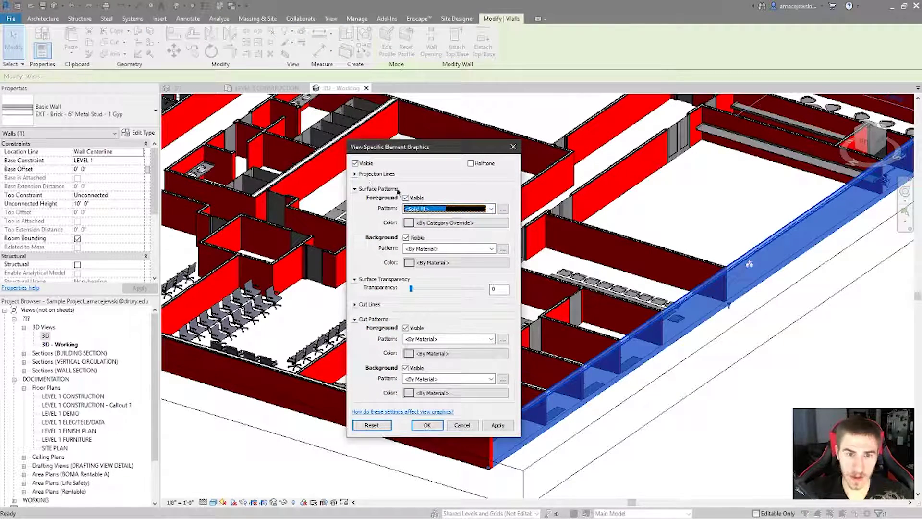
pyautogui.click(456, 223)
pyautogui.click(395, 223)
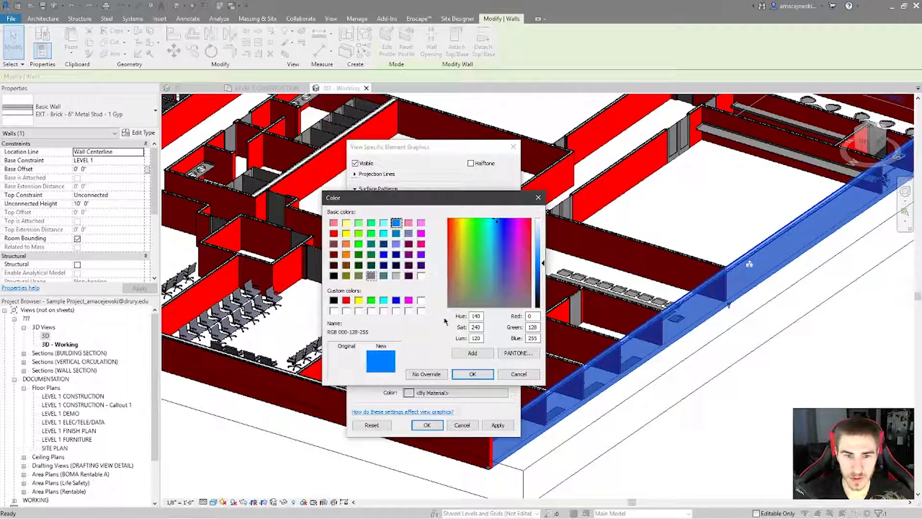
pyautogui.click(472, 374)
pyautogui.click(497, 425)
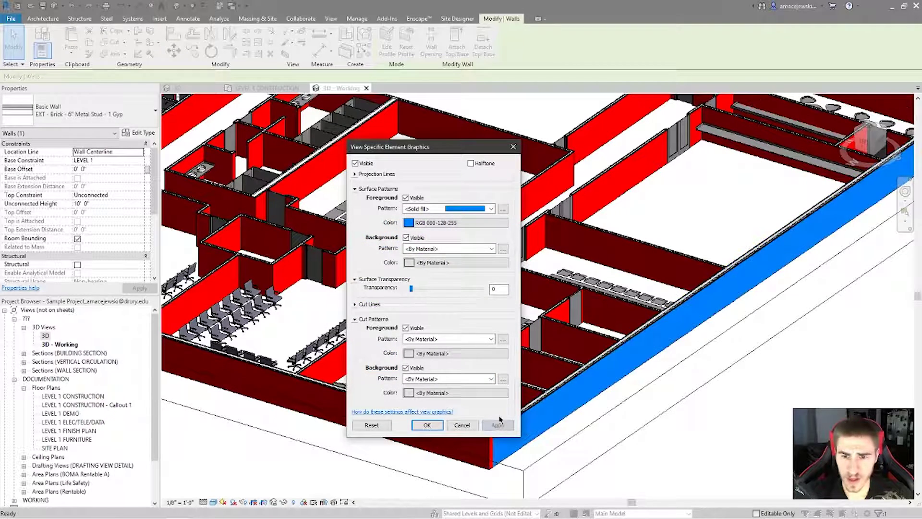
pyautogui.click(427, 425)
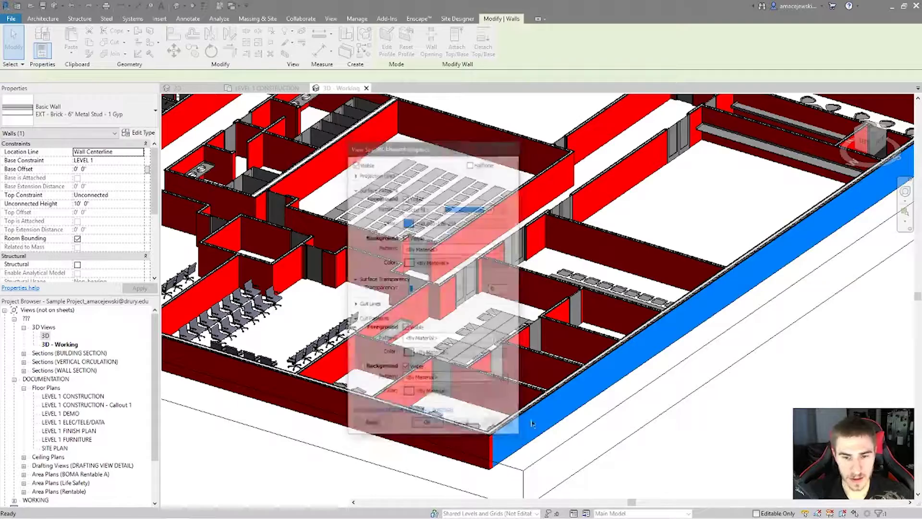
pyautogui.press('Escape')
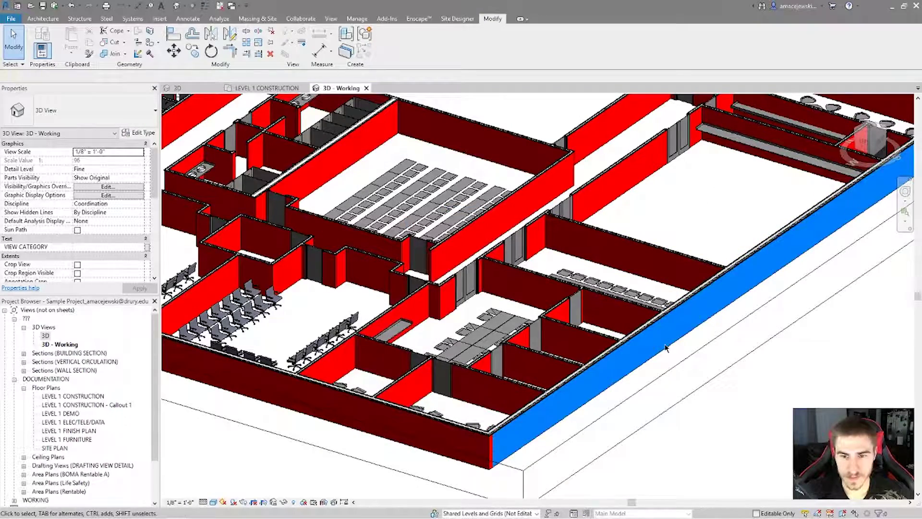
# Step: Select an interior partition wall, reset the wall category's graphic overrides, apply the change and deselect the wall
pyautogui.click(606, 179)
pyautogui.click(291, 42)
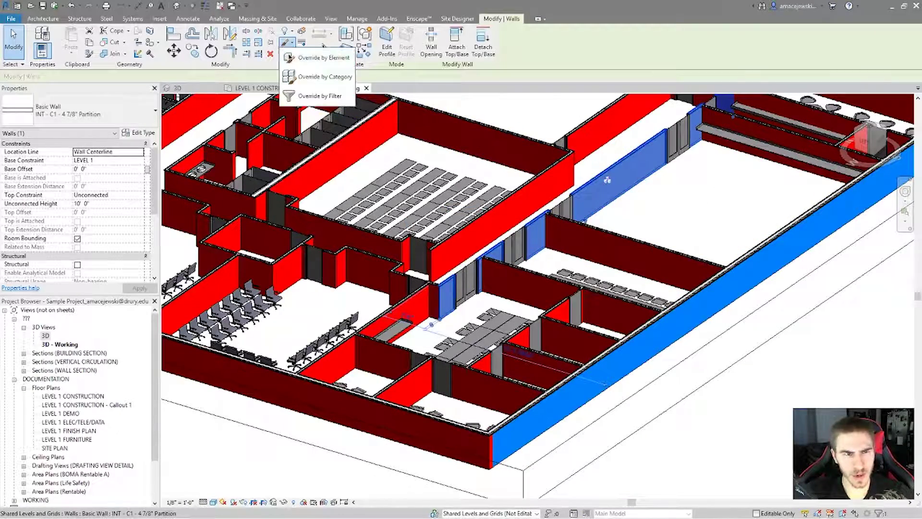
pyautogui.click(316, 78)
pyautogui.click(373, 442)
pyautogui.click(497, 440)
pyautogui.click(682, 219)
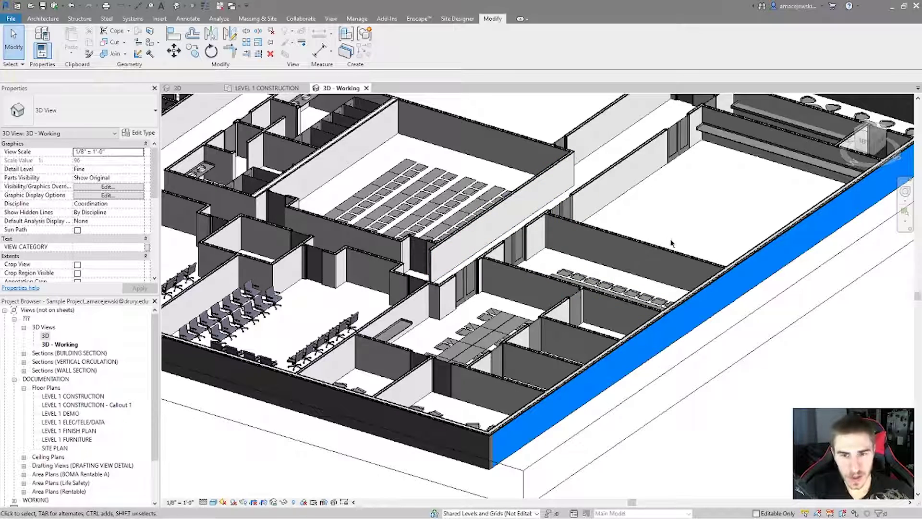
# Step: Reset the element graphic overrides of the long exterior brick wall and accept the change
pyautogui.click(770, 257)
pyautogui.click(288, 43)
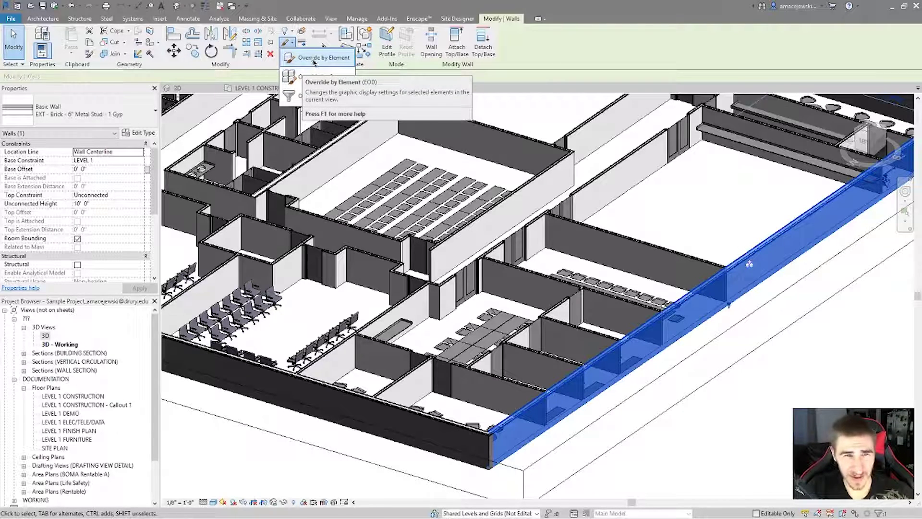
pyautogui.click(313, 58)
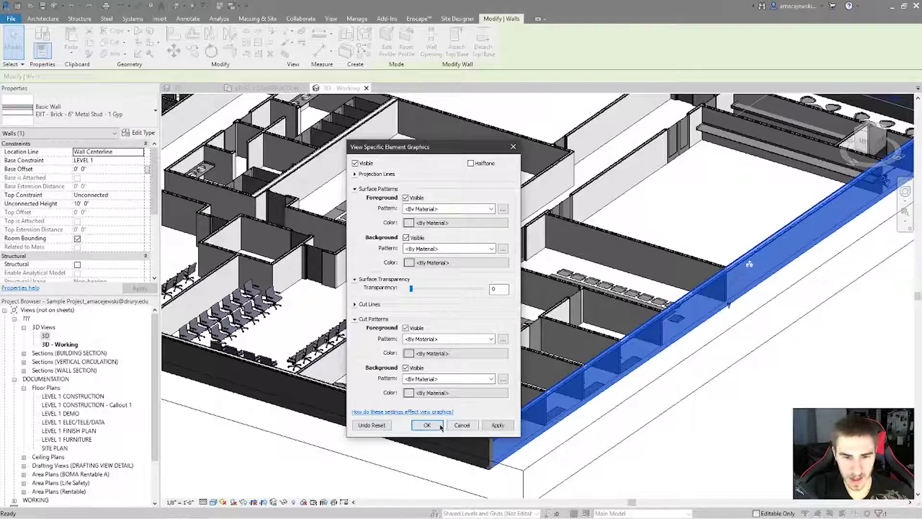
pyautogui.click(427, 426)
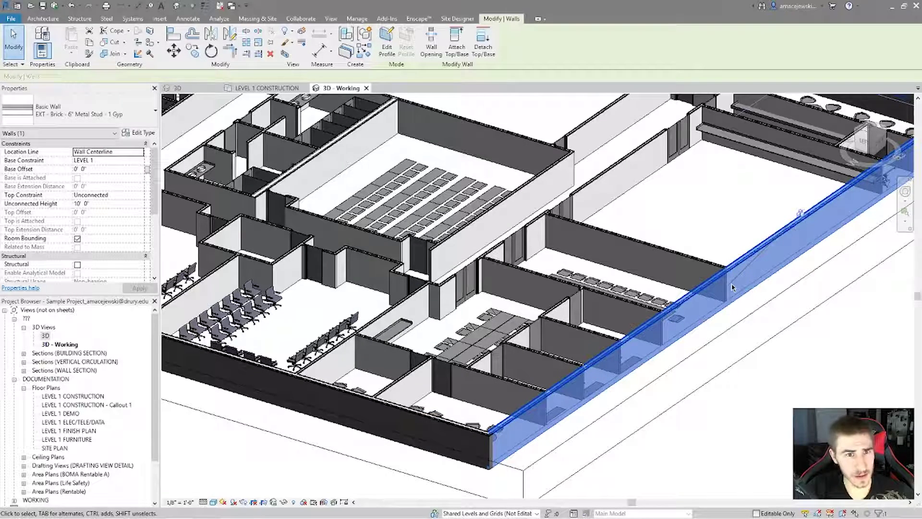
# Step: Open Override by Filter for the selected wall and add the rule-based filters Example and Exmaple 2 to the 3D view
pyautogui.click(287, 46)
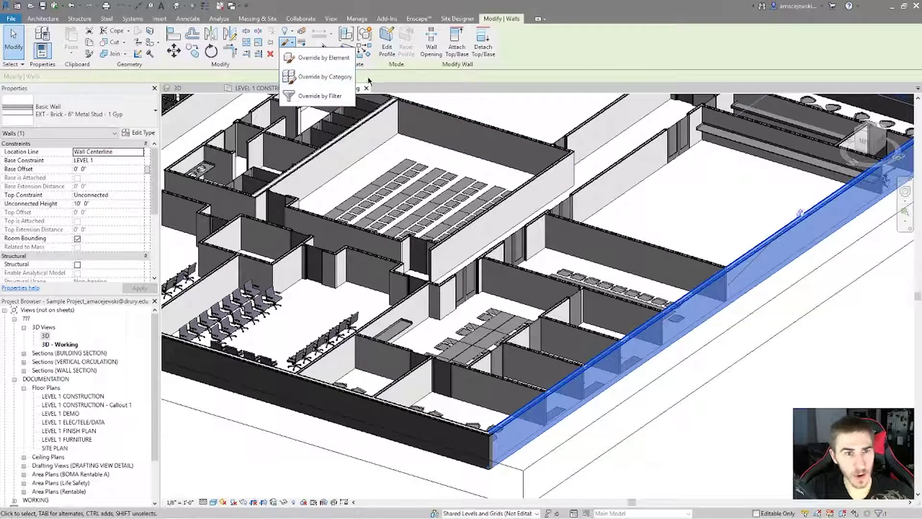
pyautogui.click(320, 96)
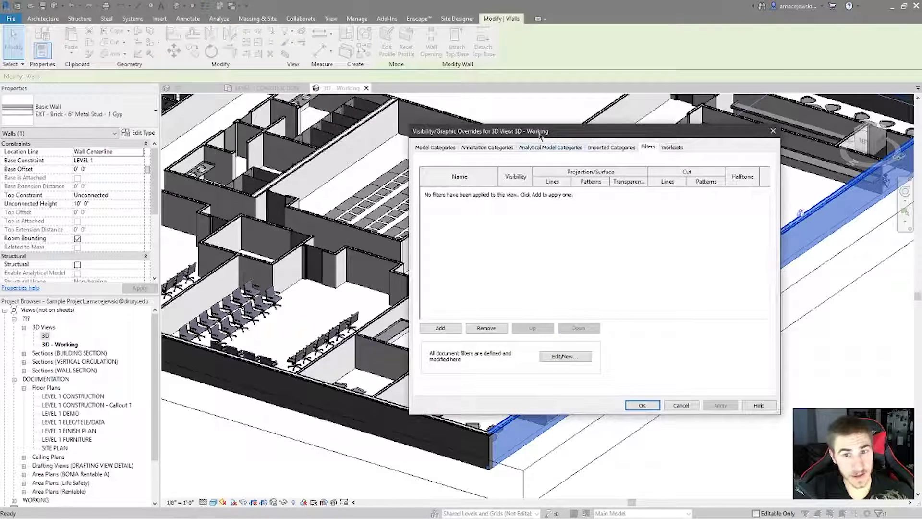
pyautogui.moveTo(540, 136); pyautogui.dragTo(504, 139)
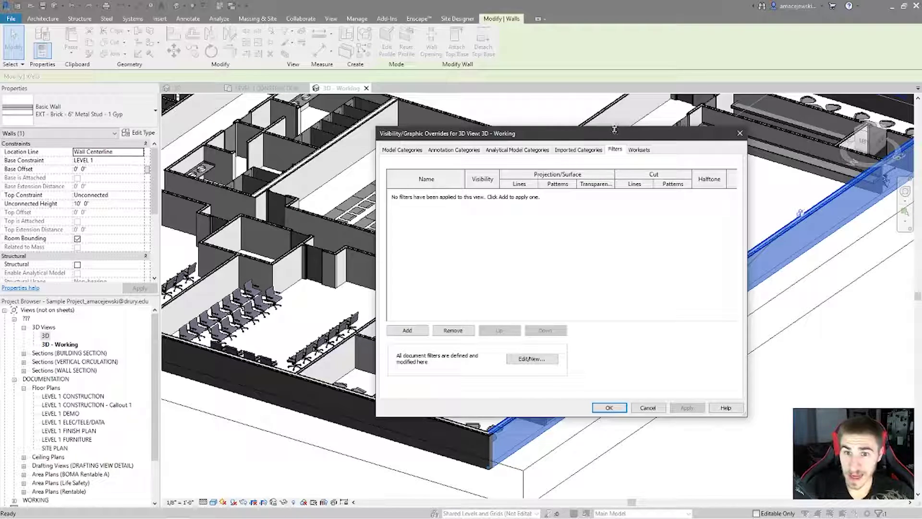
pyautogui.moveTo(615, 130); pyautogui.dragTo(468, 126)
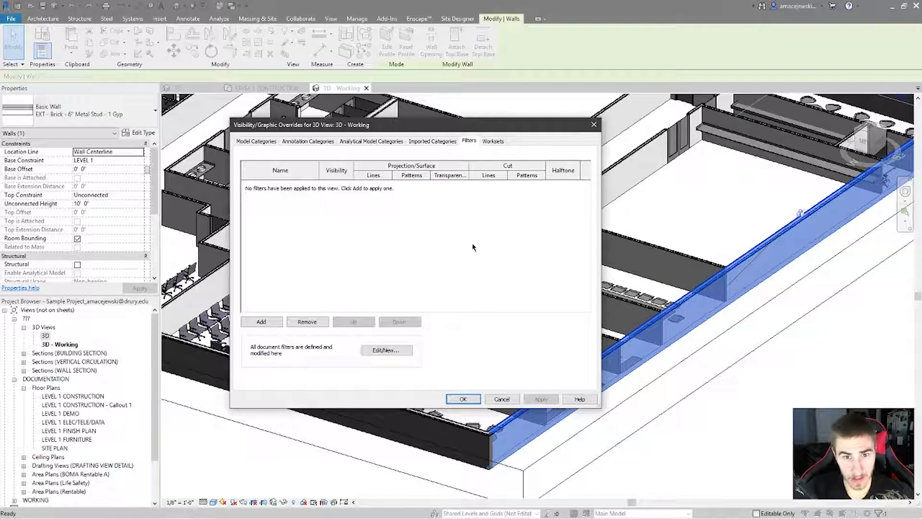
pyautogui.click(262, 321)
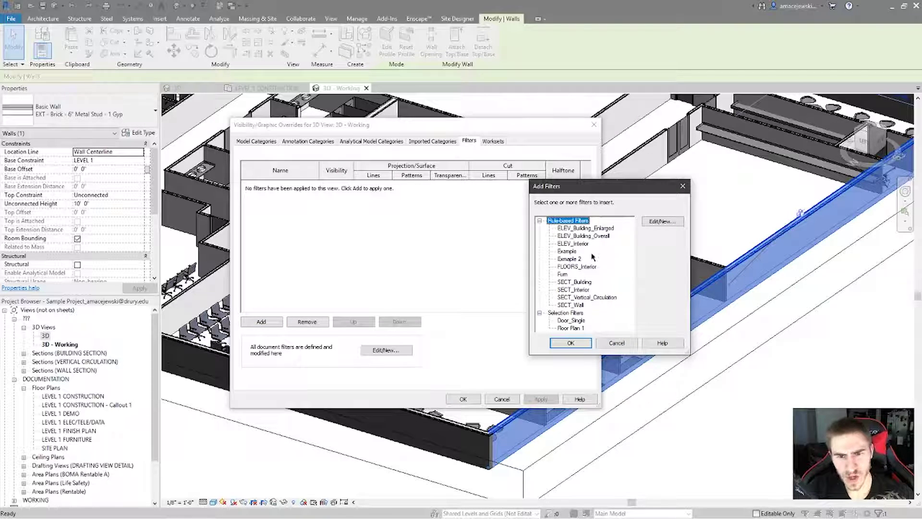
pyautogui.click(567, 252)
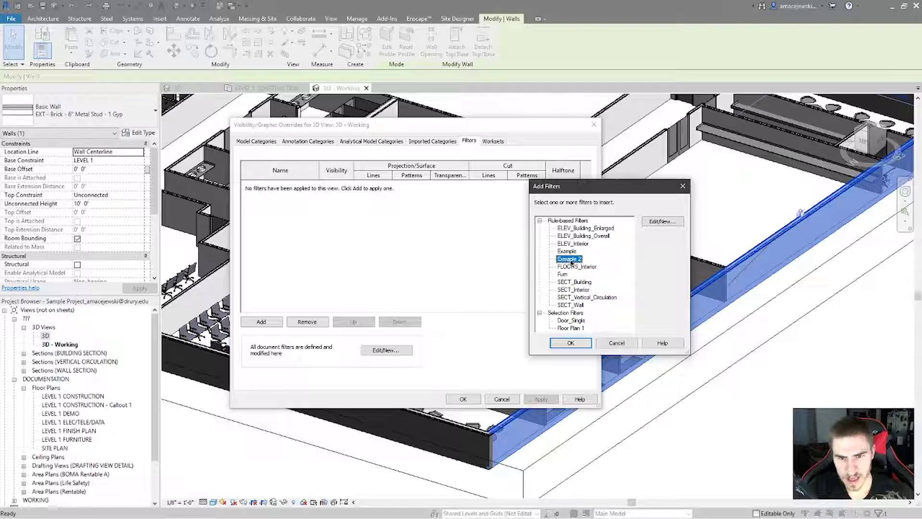
pyautogui.click(570, 343)
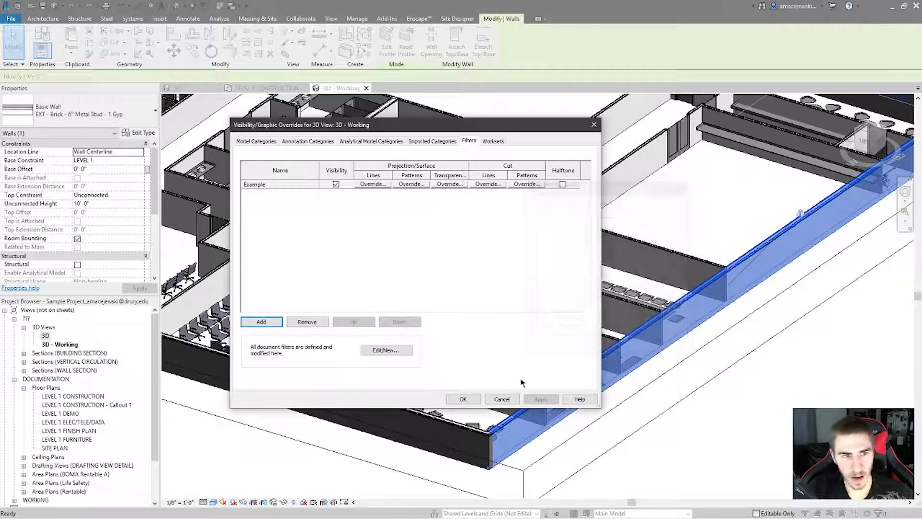
pyautogui.click(262, 321)
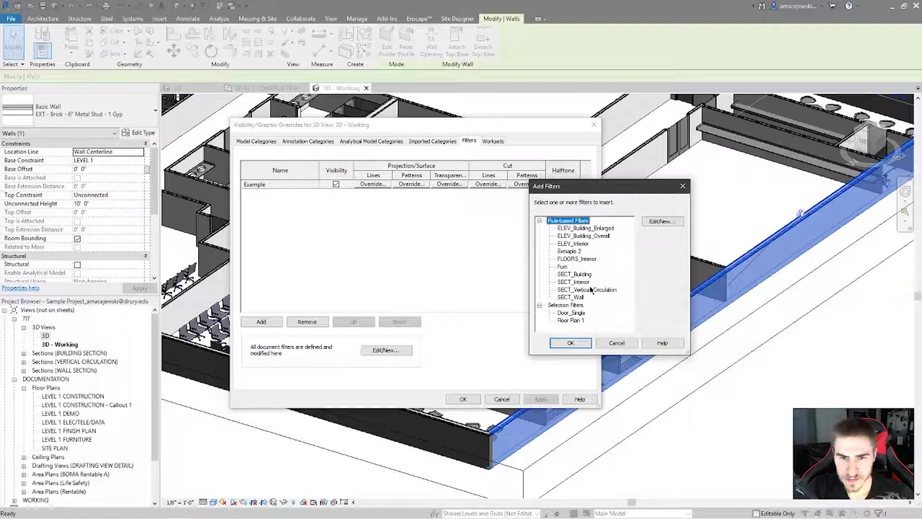
pyautogui.click(569, 251)
pyautogui.click(571, 342)
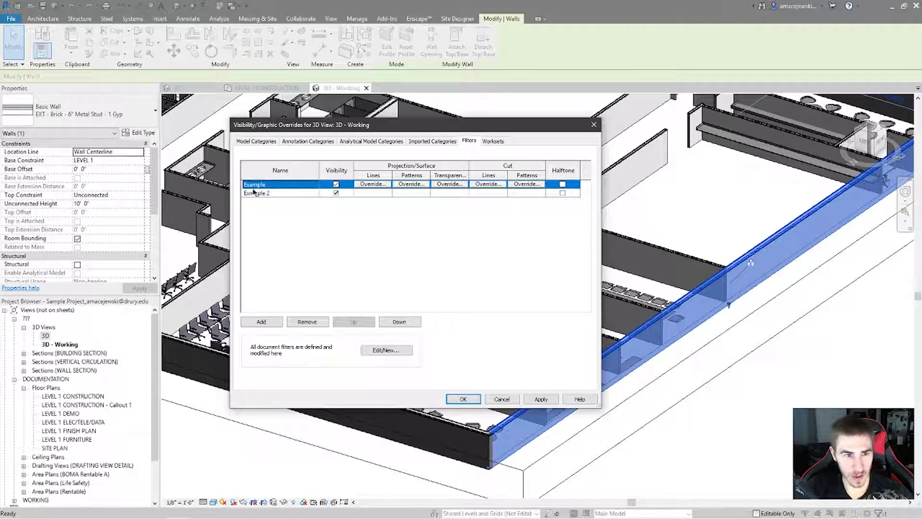
pyautogui.click(382, 350)
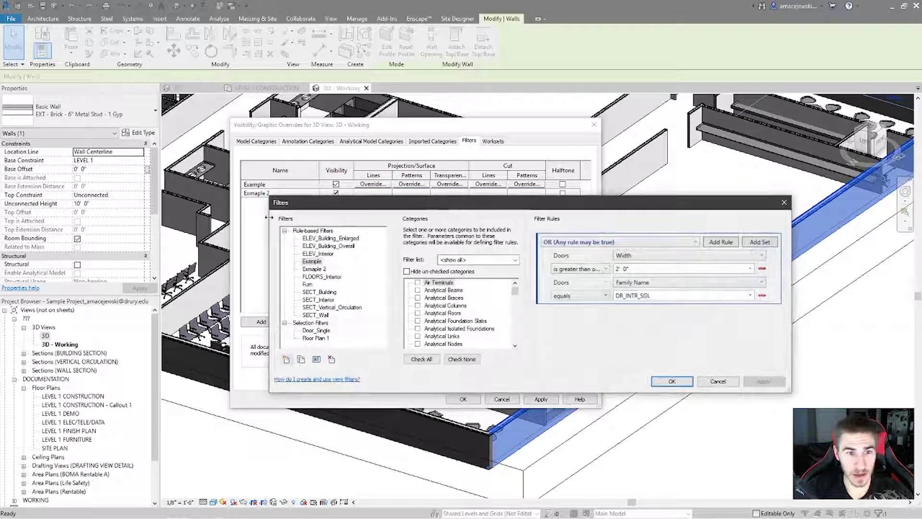
pyautogui.moveTo(338, 203); pyautogui.dragTo(311, 170)
pyautogui.click(291, 228)
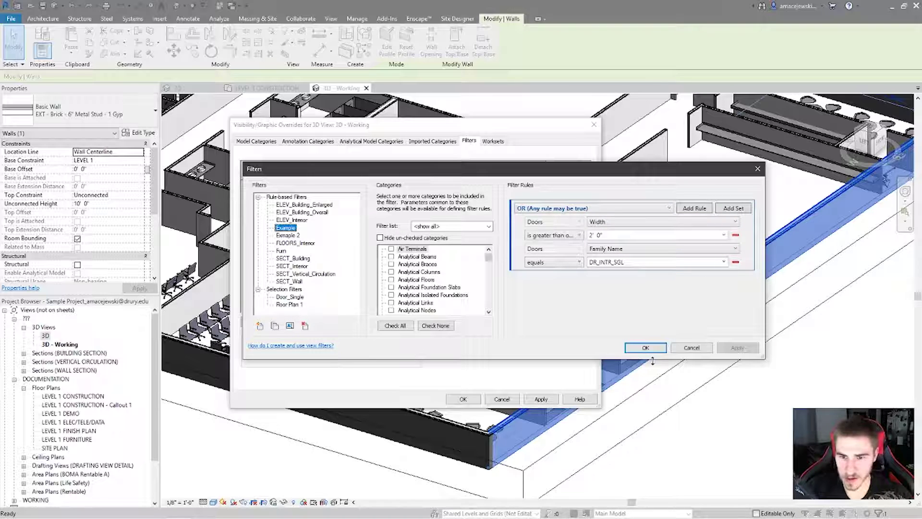
pyautogui.click(646, 348)
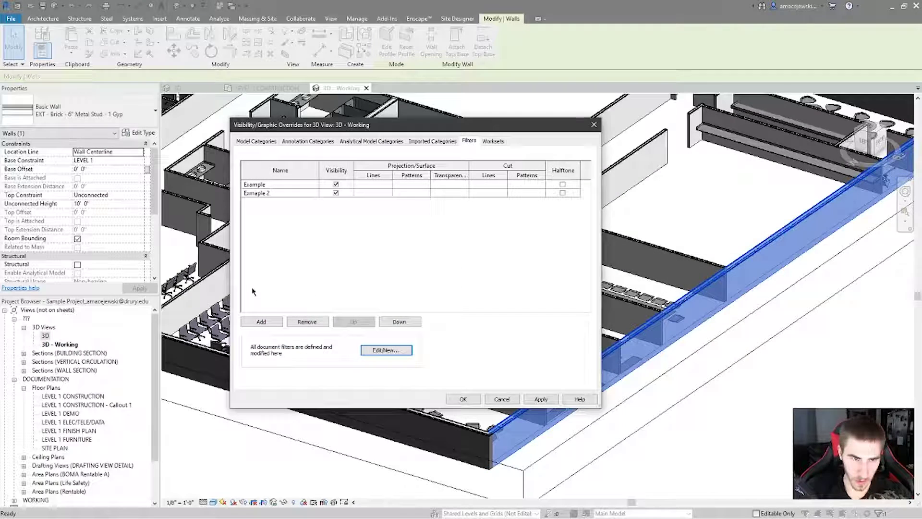
# Step: Rename the rule-based filter Example as Doors 2' and accept the filter definitions
pyautogui.click(371, 351)
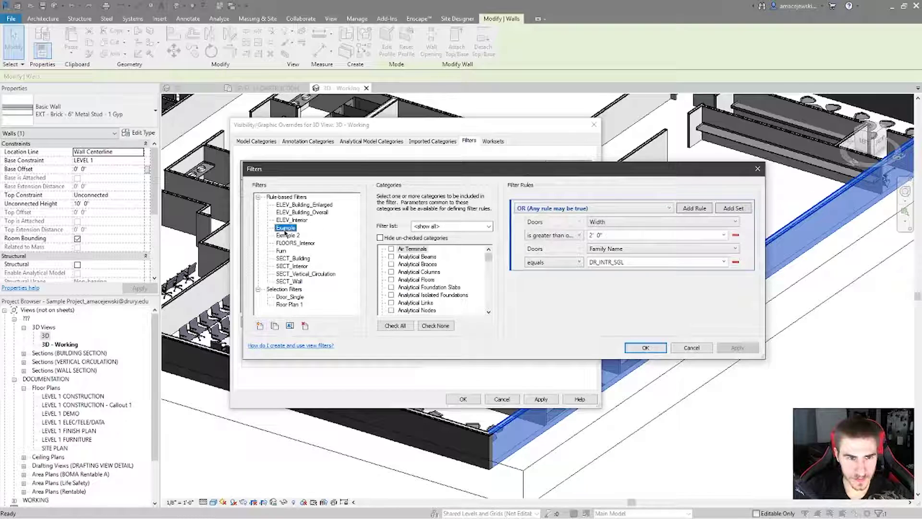
pyautogui.click(289, 326)
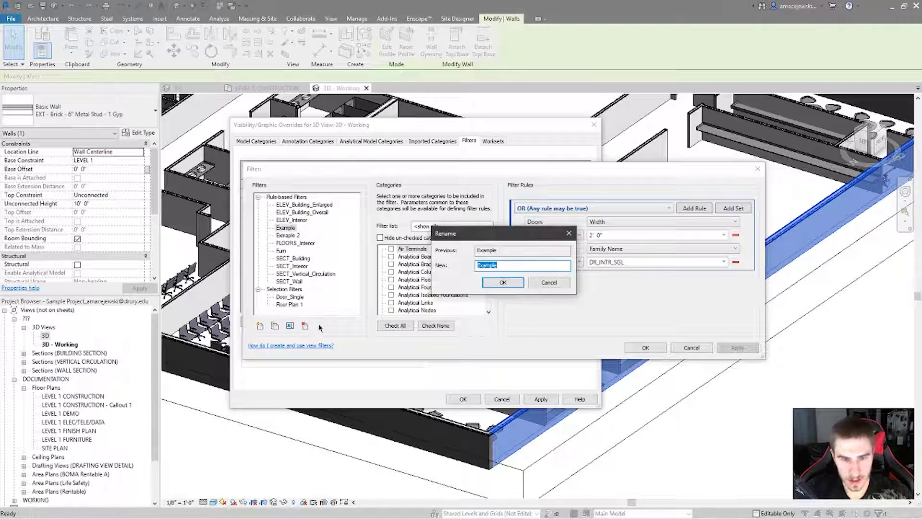
pyautogui.write('Doors > 2')
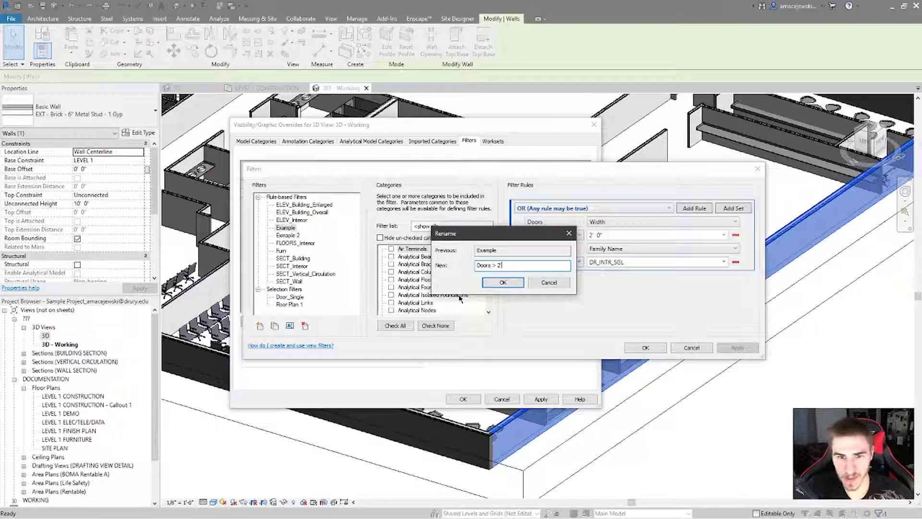
pyautogui.click(504, 281)
pyautogui.click(508, 280)
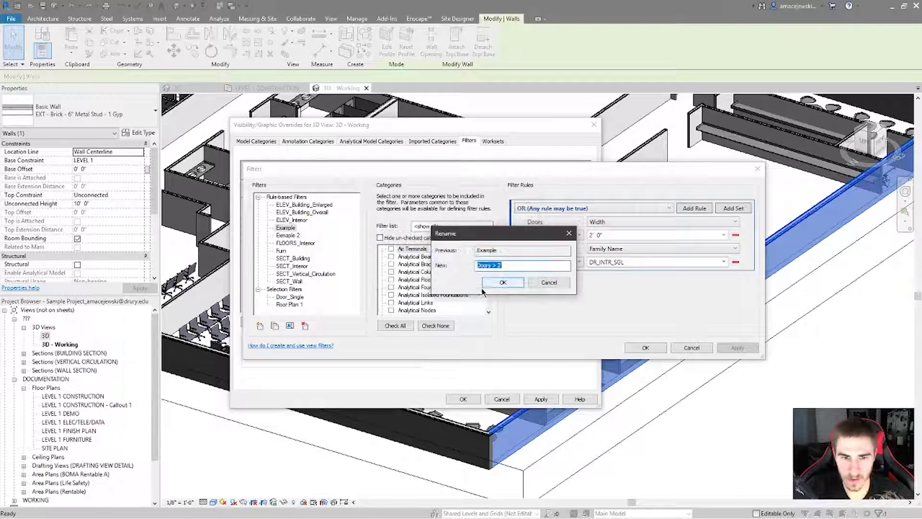
pyautogui.press('Left')
pyautogui.press('Right')
pyautogui.press('Right')
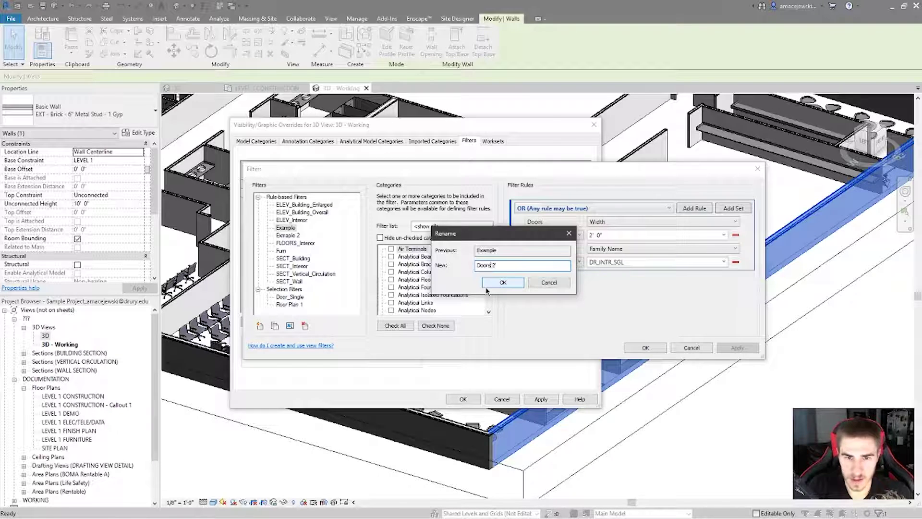
pyautogui.click(503, 282)
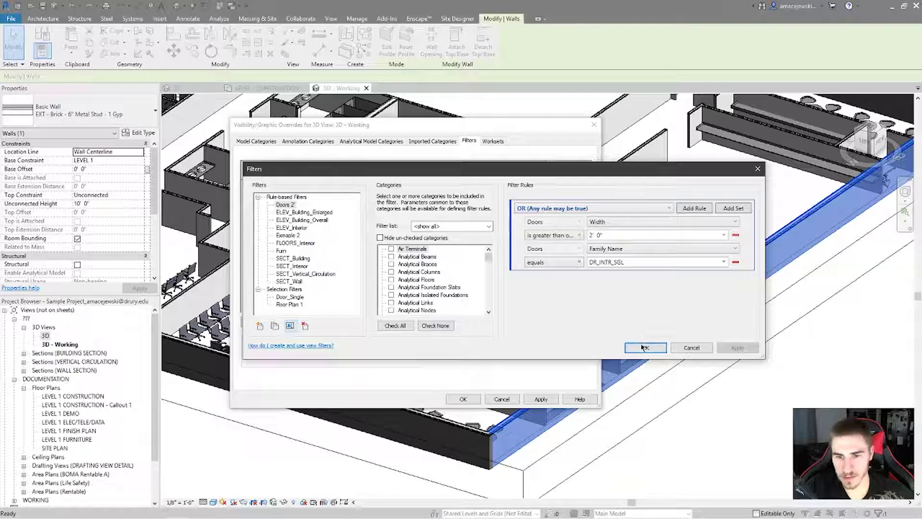
pyautogui.click(645, 347)
# Step: Duplicate the filter Exmaple 2, rename the original as Ceiling 100 sf and accept the filter definitions
pyautogui.click(267, 195)
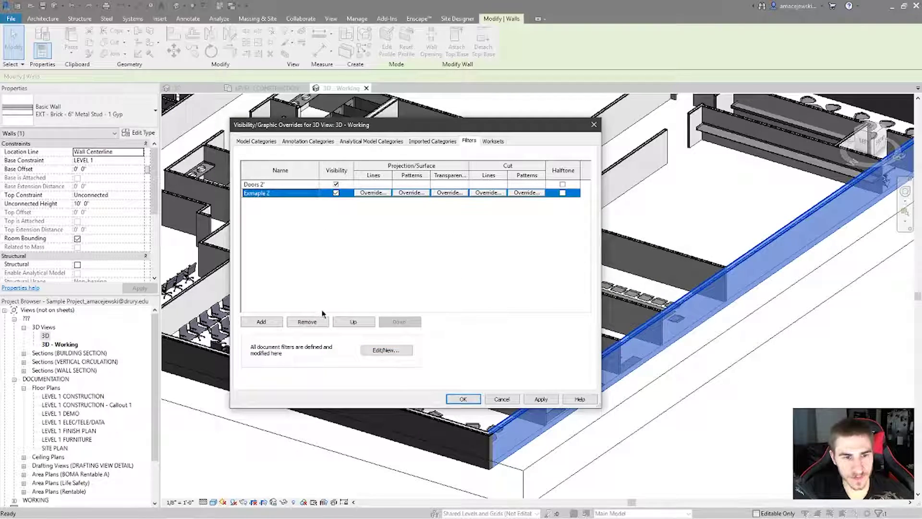
pyautogui.click(380, 351)
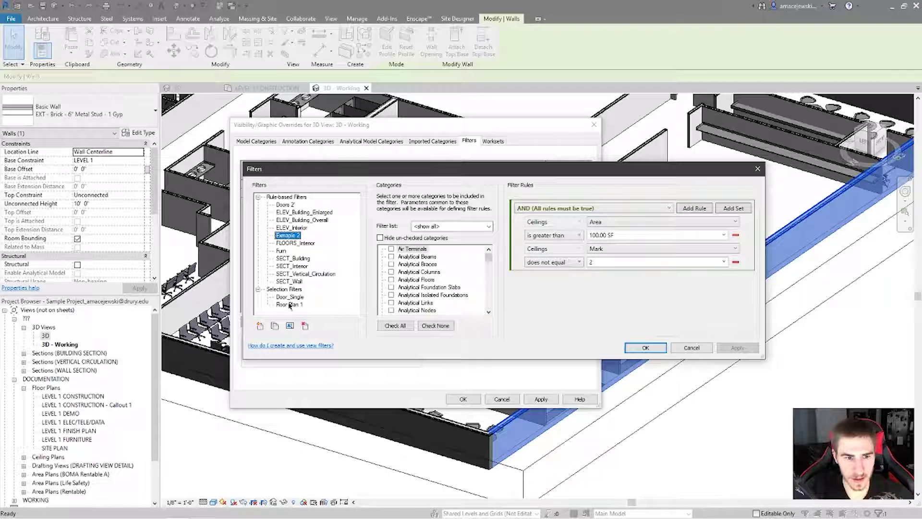
pyautogui.click(277, 326)
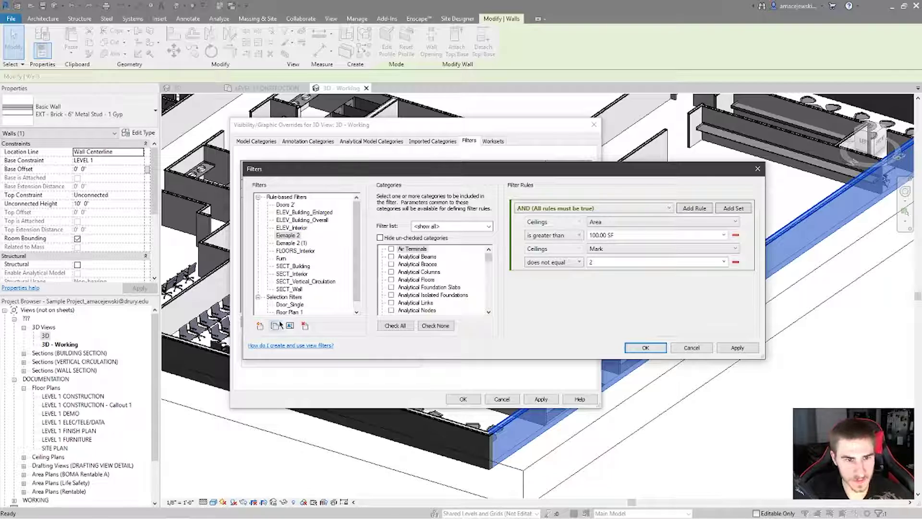
pyautogui.click(291, 236)
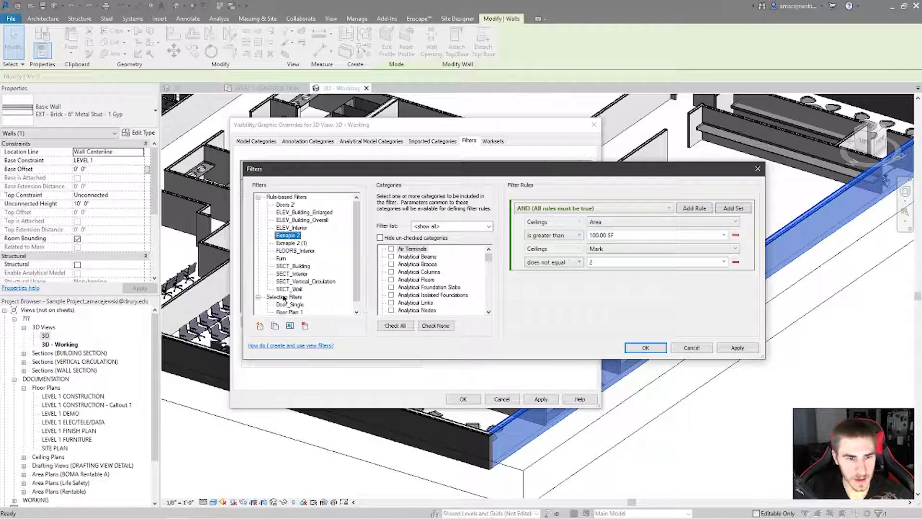
pyautogui.click(290, 326)
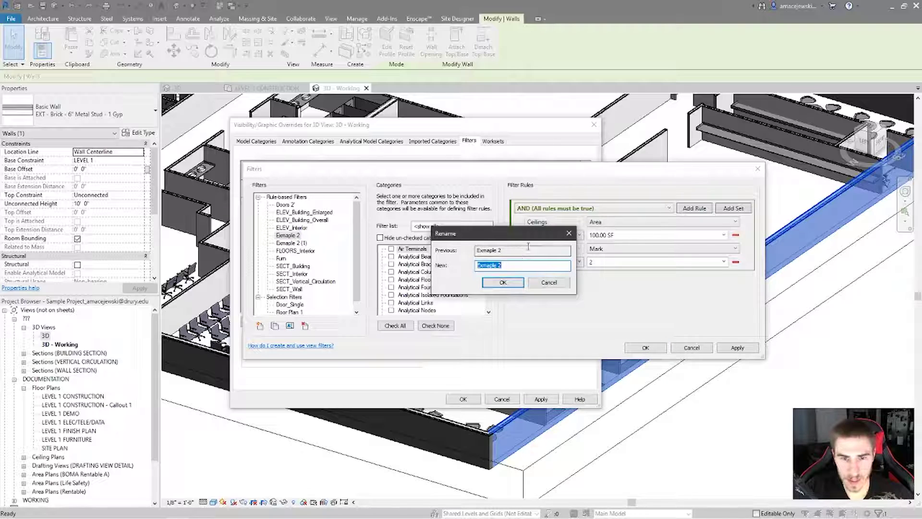
pyautogui.write('Ceiling 100 sf')
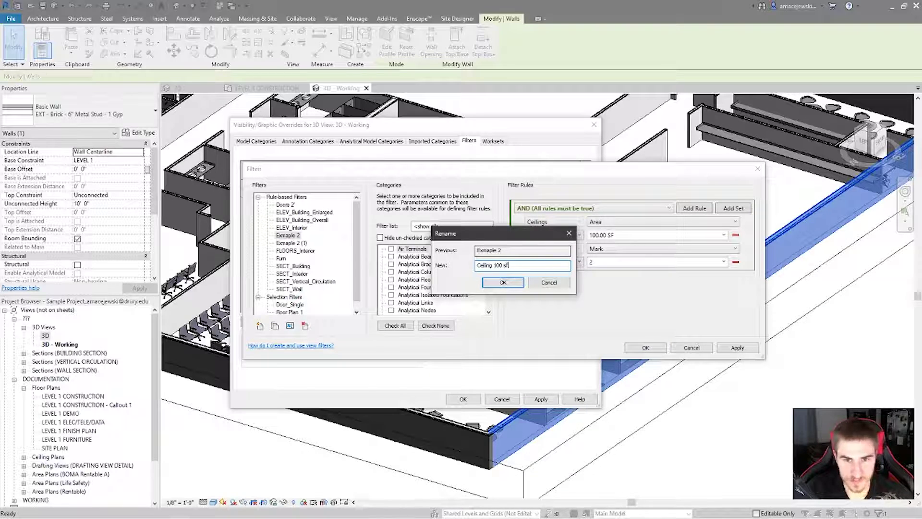
pyautogui.click(514, 282)
pyautogui.click(646, 347)
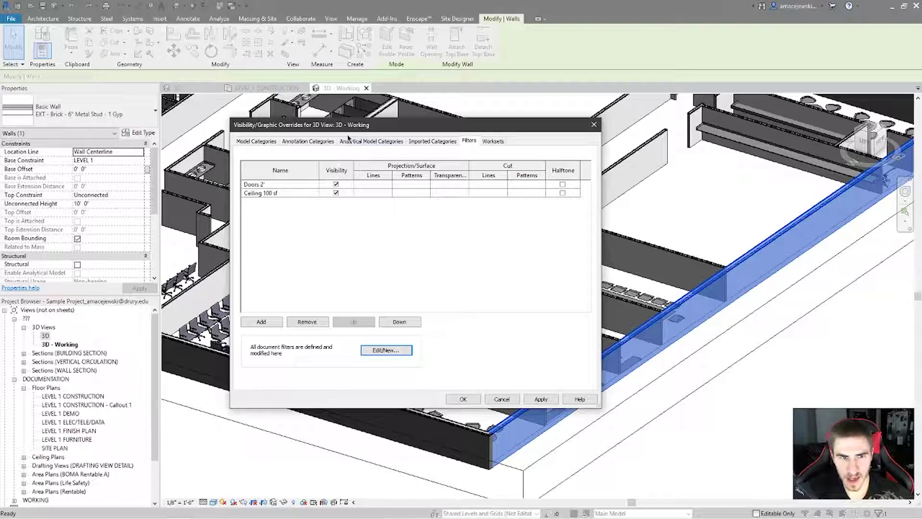
# Step: Override the projection lines of the Doors 2' filter with the Dot pattern, color RGB 000-128-255 and a heavy line weight
pyautogui.moveTo(350, 125); pyautogui.dragTo(579, 160)
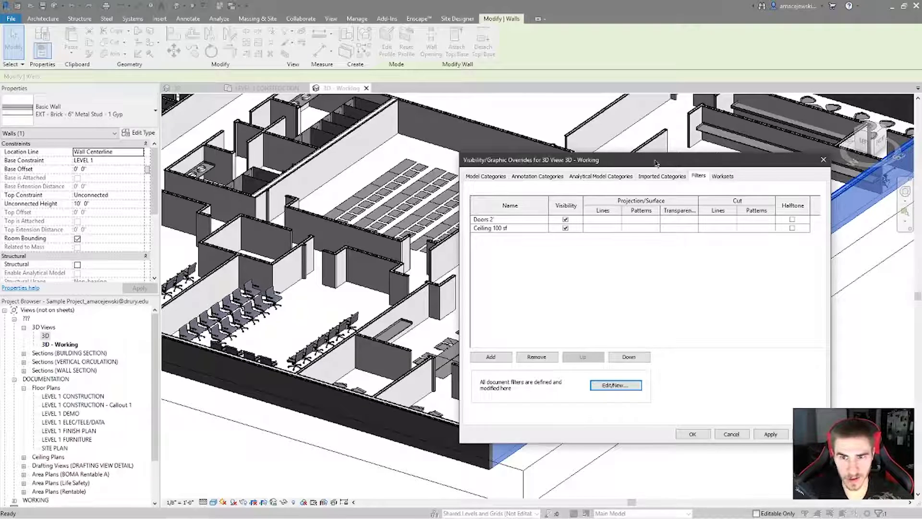
pyautogui.moveTo(659, 163); pyautogui.dragTo(524, 143)
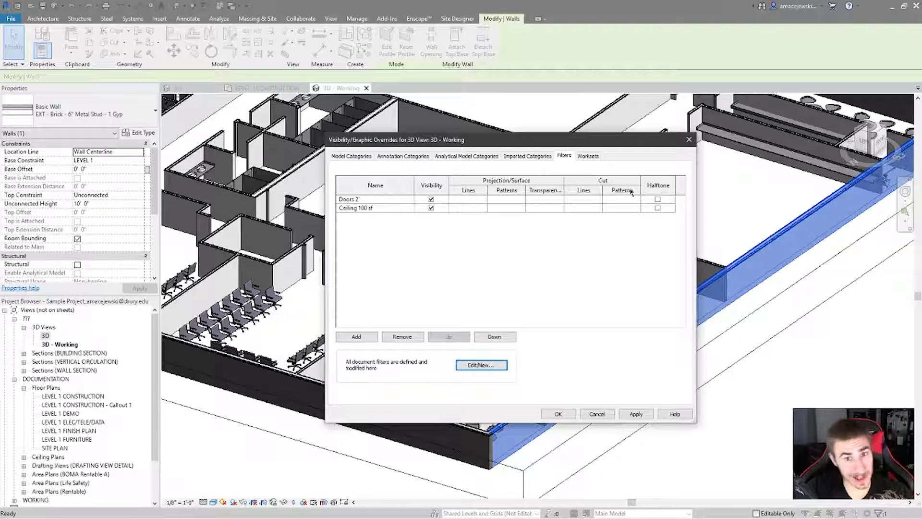
pyautogui.click(480, 199)
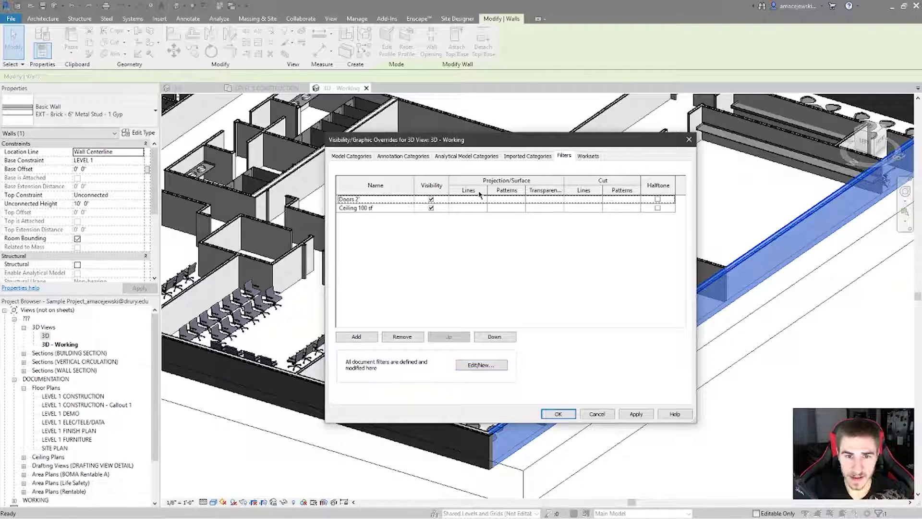
pyautogui.click(477, 201)
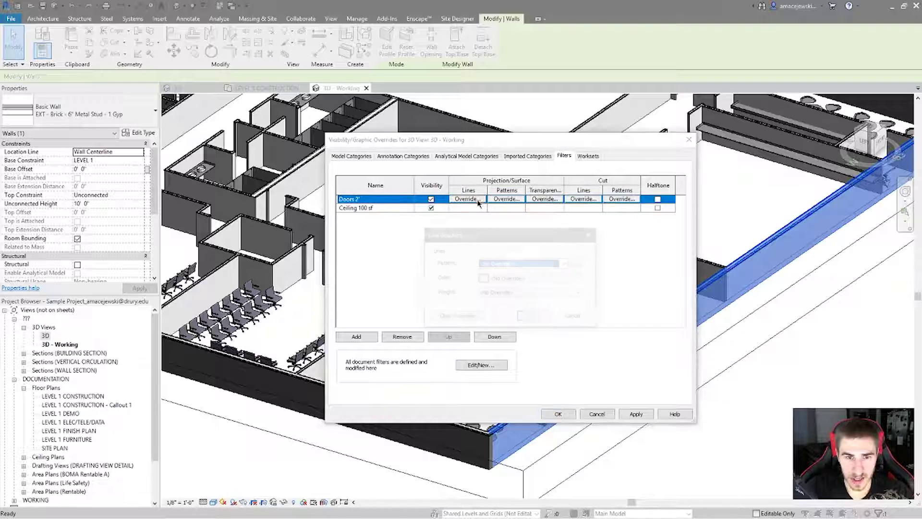
pyautogui.click(485, 263)
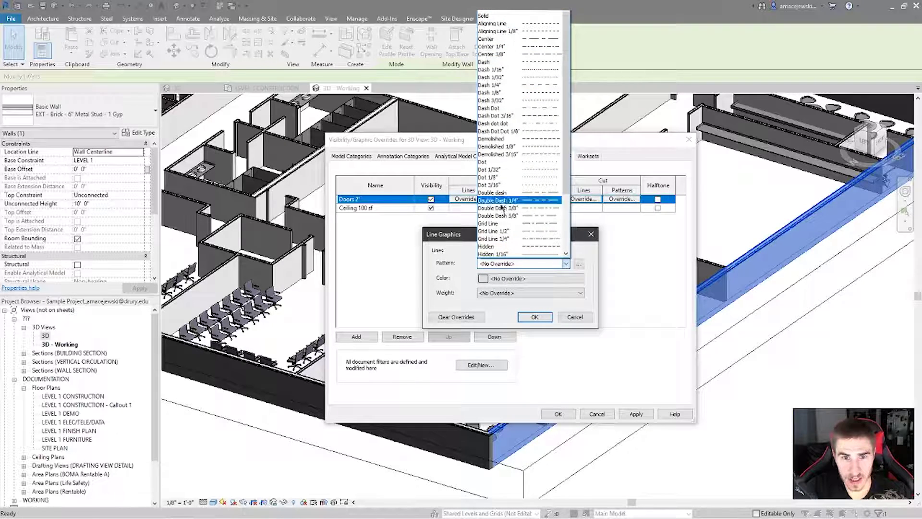
pyautogui.click(500, 162)
pyautogui.click(506, 281)
pyautogui.click(474, 213)
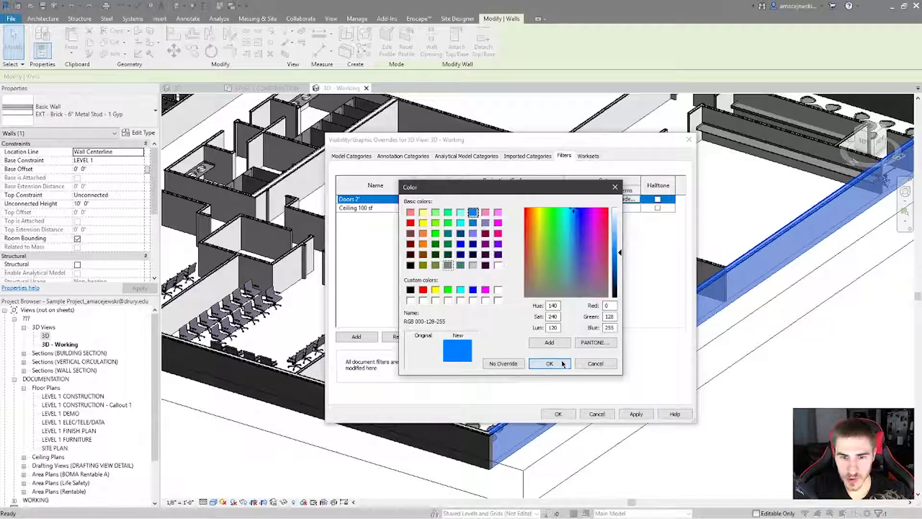
pyautogui.click(548, 364)
pyautogui.click(542, 293)
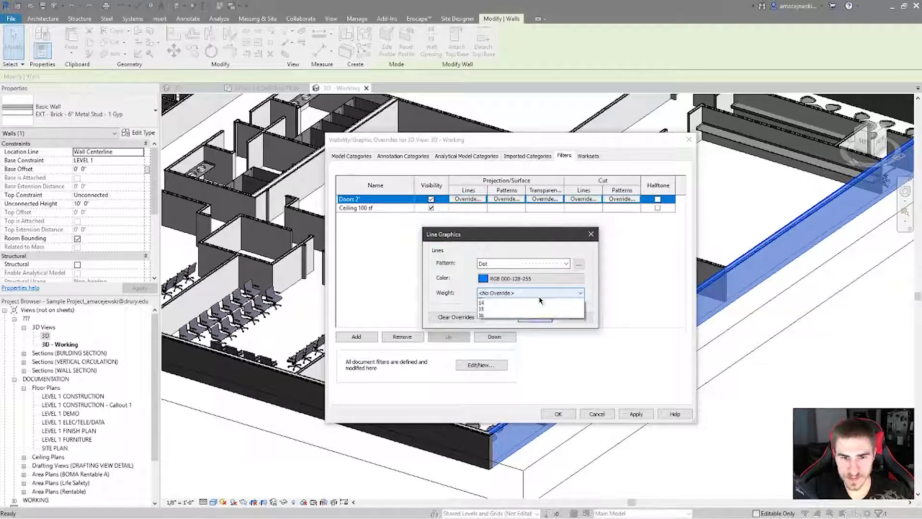
pyautogui.click(538, 322)
pyautogui.click(536, 318)
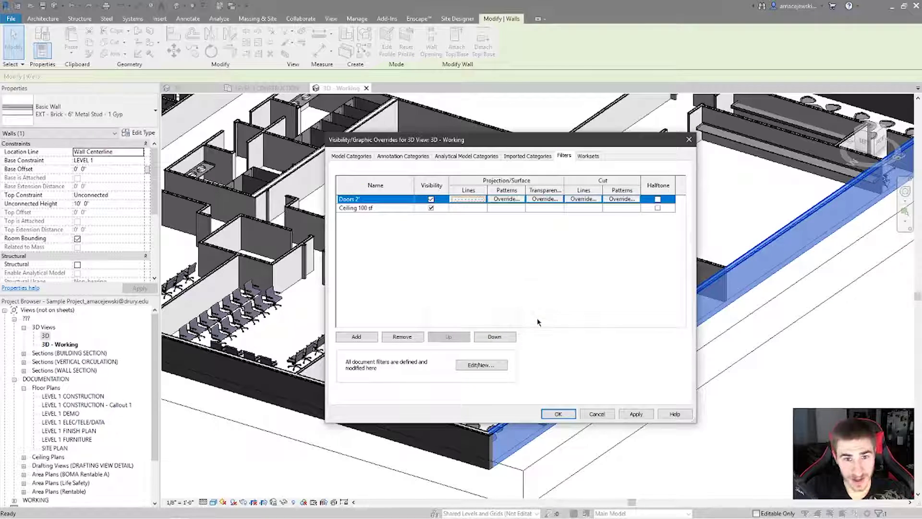
# Step: Override the Doors 2' filter's surface pattern with a solid red foreground fill and accept the view's graphic overrides
pyautogui.click(504, 199)
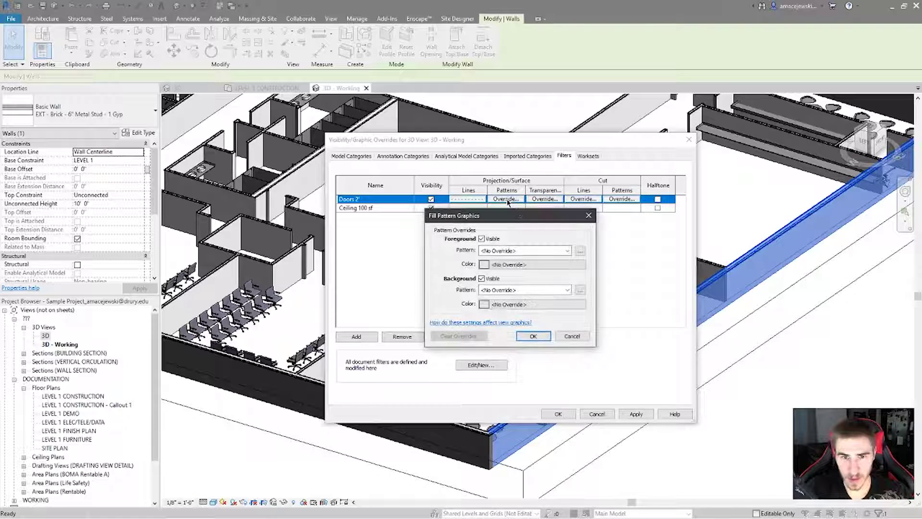
pyautogui.click(494, 264)
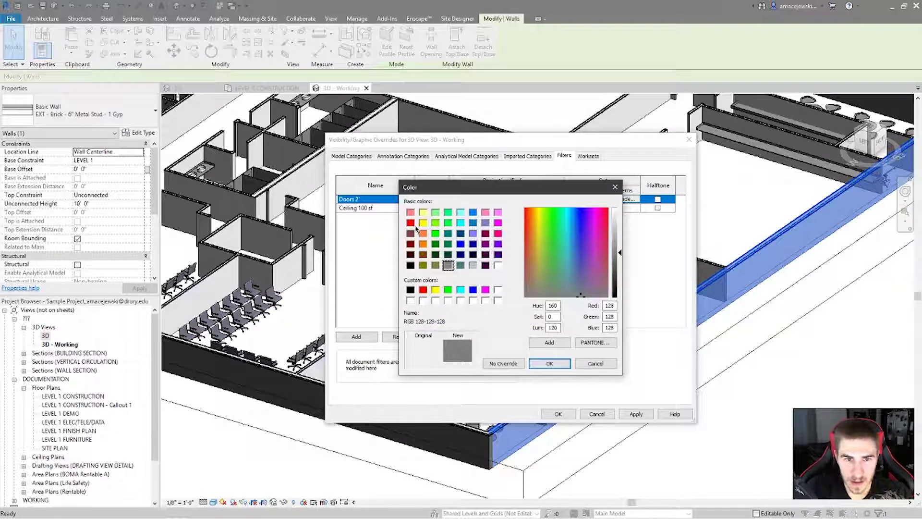
pyautogui.click(410, 223)
pyautogui.click(550, 363)
pyautogui.click(513, 251)
pyautogui.click(514, 266)
pyautogui.click(533, 336)
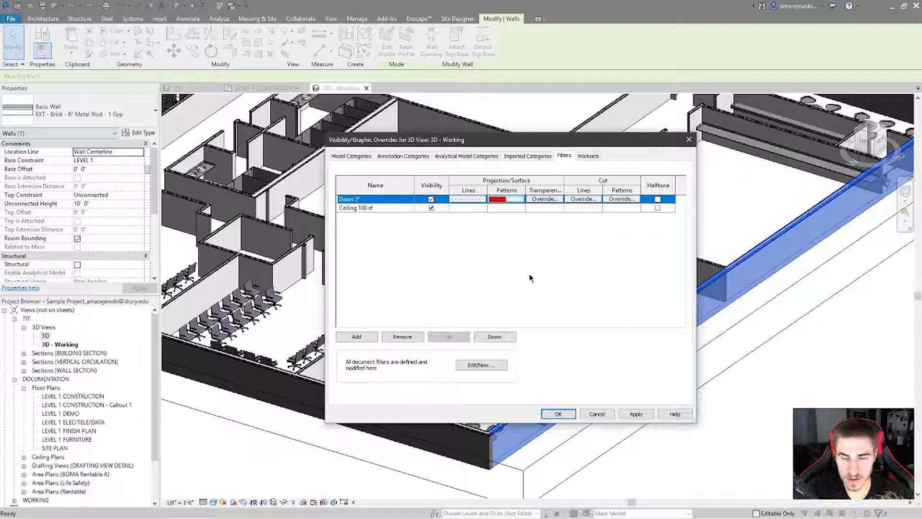
pyautogui.click(559, 414)
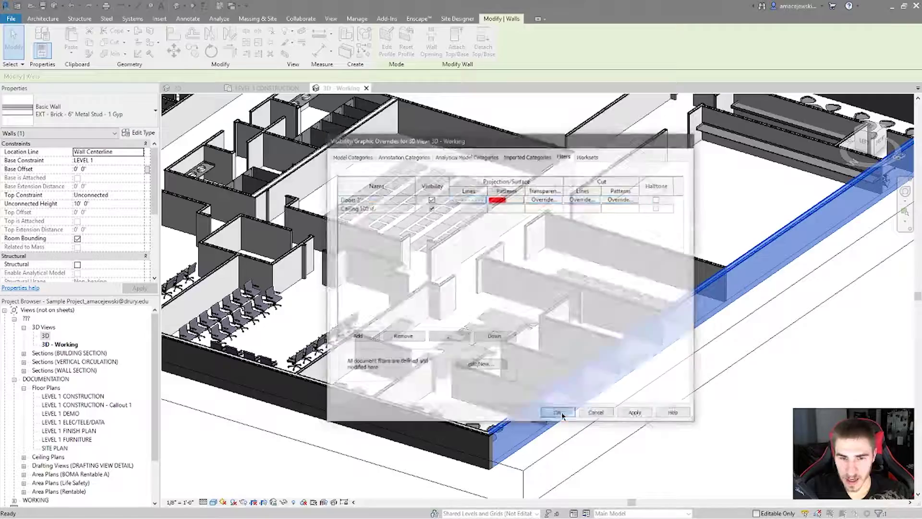
# Step: Examine the surface fill and line overrides on the single and double doors, selecting the interior partition wall around one door
pyautogui.scroll(5, 513, 367)
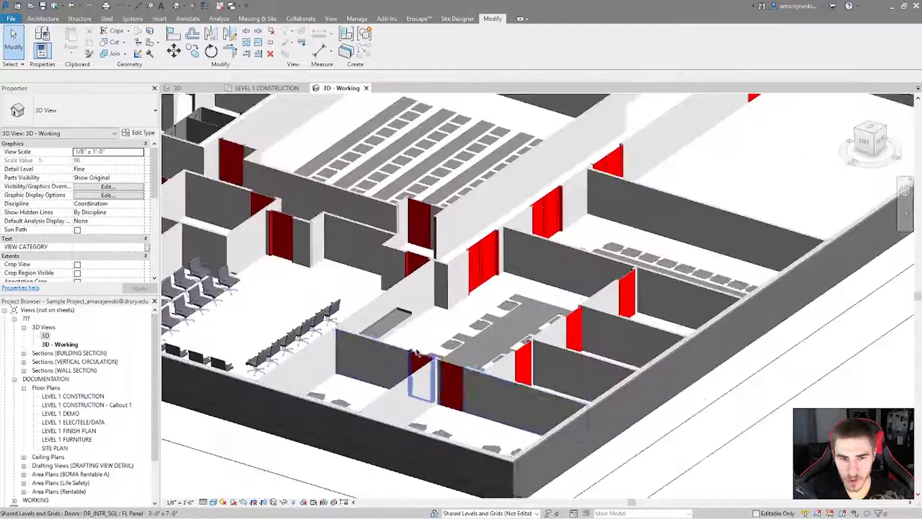
pyautogui.scroll(6, 509, 368)
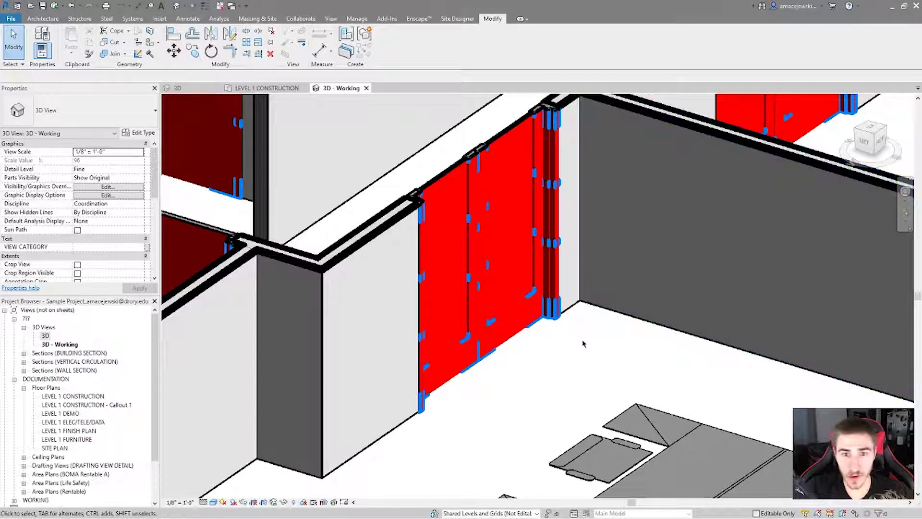
pyautogui.scroll(-3, 556, 317)
pyautogui.scroll(-5, 556, 317)
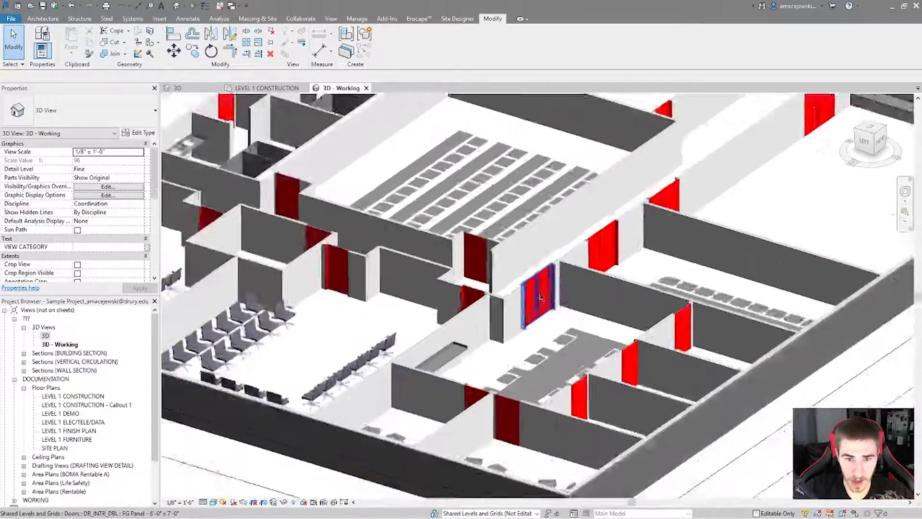
pyautogui.scroll(1, 406, 293)
pyautogui.scroll(3, 406, 293)
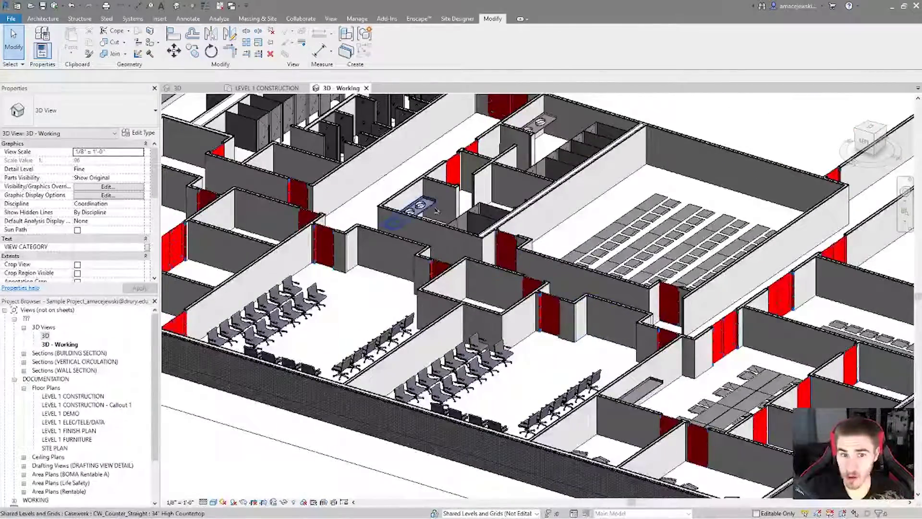
pyautogui.scroll(3, 428, 275)
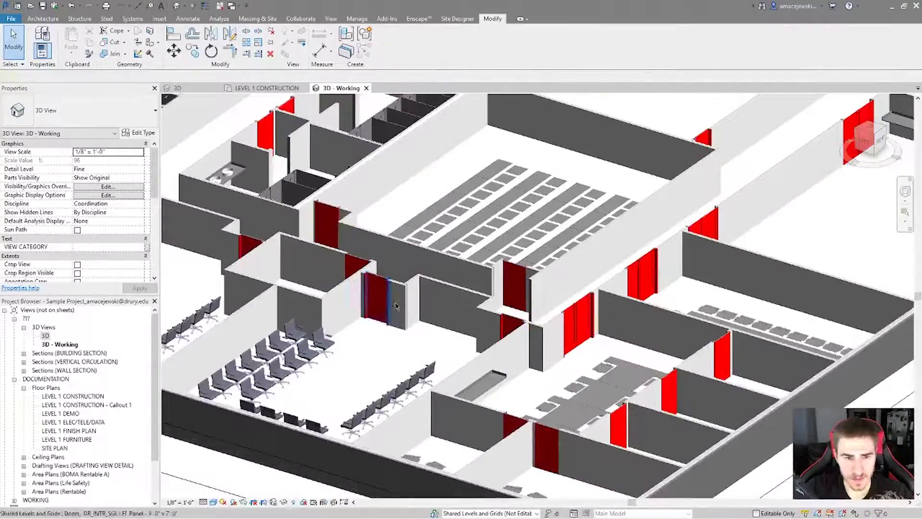
pyautogui.scroll(3, 397, 306)
pyautogui.click(410, 299)
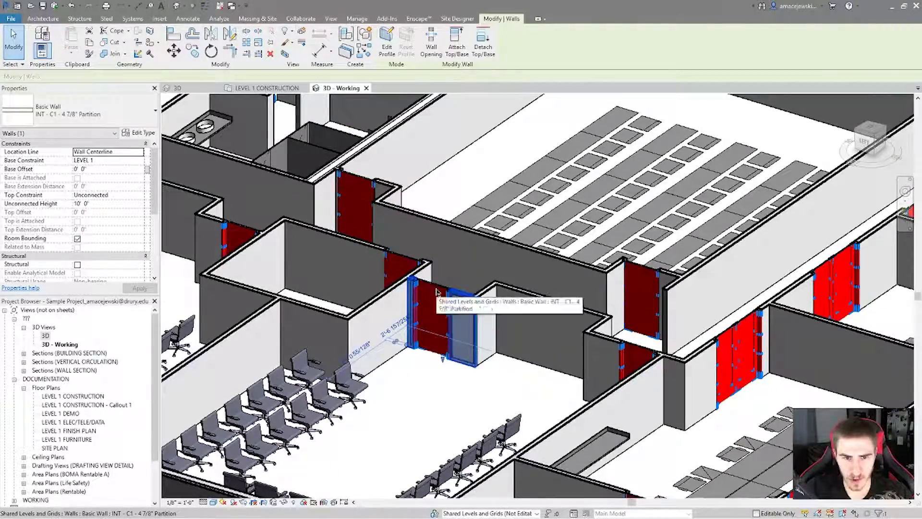
pyautogui.moveTo(423, 100); pyautogui.dragTo(618, 273, button='middle')
pyautogui.click(243, 339)
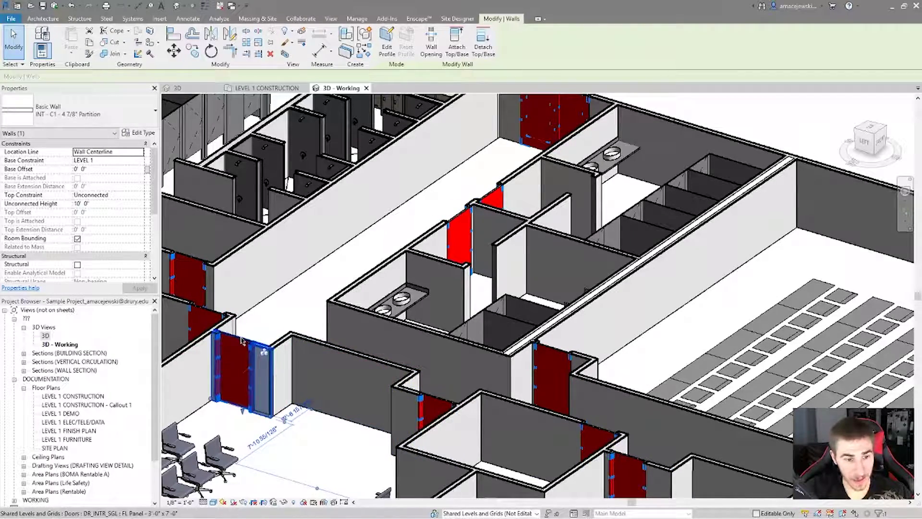
# Step: Set the width of the single door's type, FL Panel - 3'-0" x 7'-0", to 1.5' in its type properties
pyautogui.click(225, 341)
pyautogui.moveTo(225, 341); pyautogui.dragTo(410, 311, button='middle')
pyautogui.scroll(3, 410, 311)
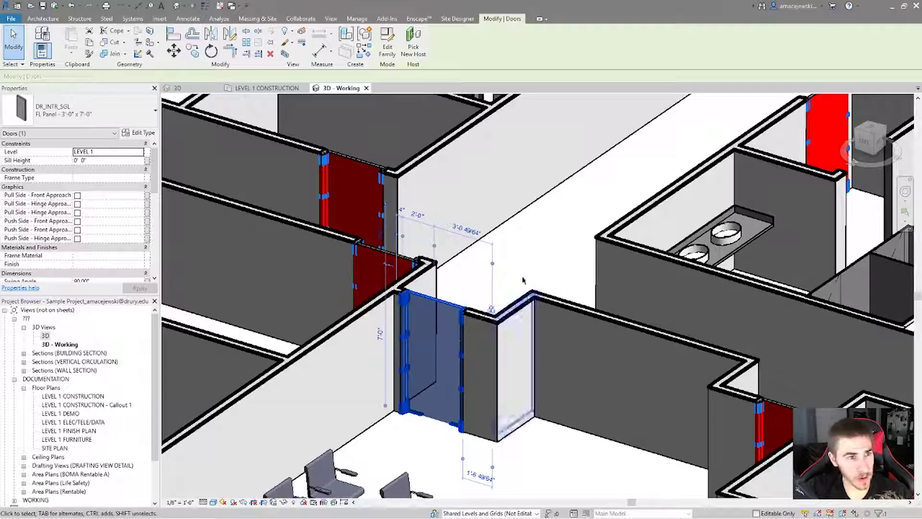
pyautogui.click(143, 119)
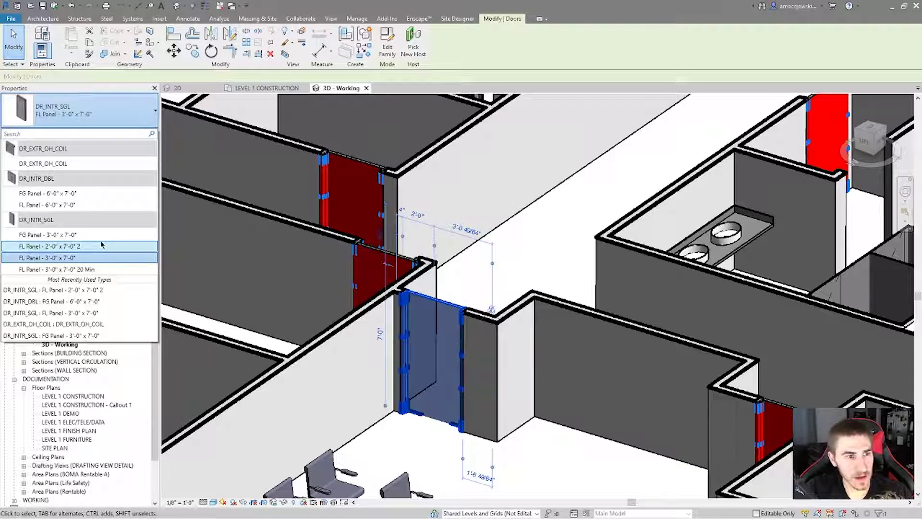
pyautogui.click(139, 119)
pyautogui.click(149, 135)
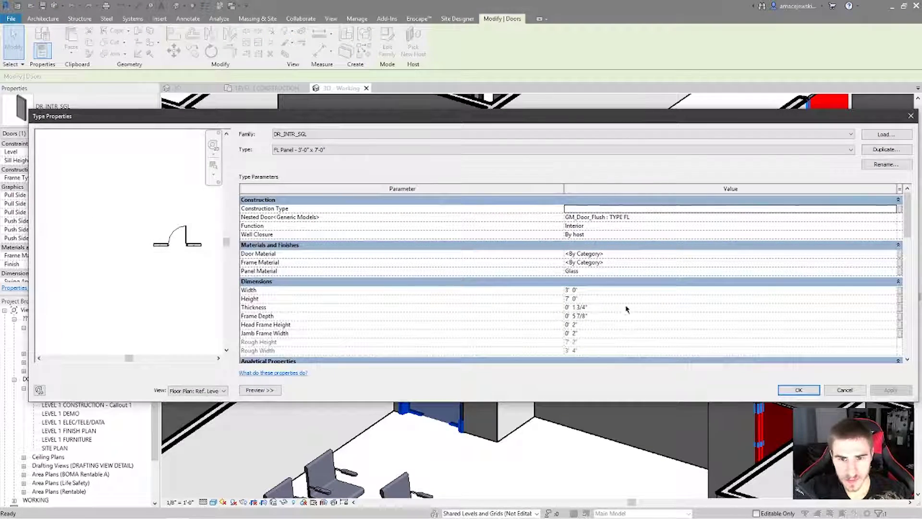
pyautogui.click(260, 390)
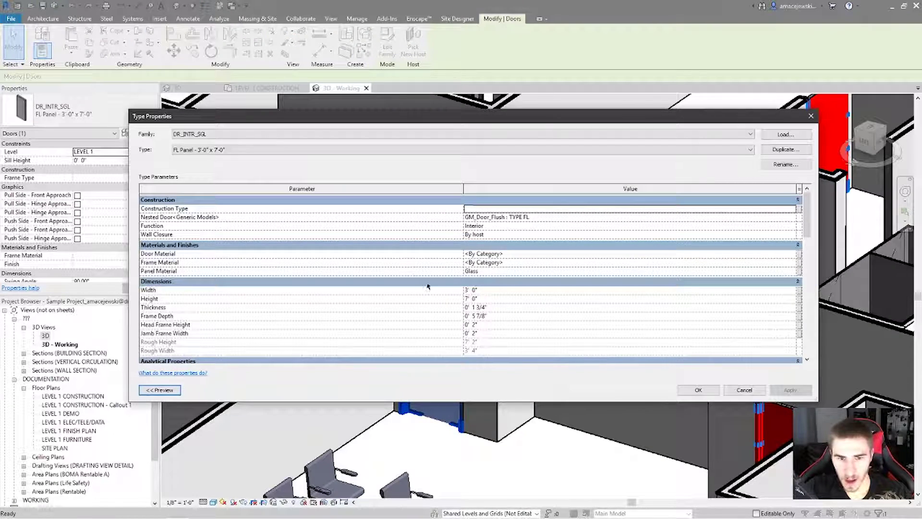
pyautogui.click(499, 290)
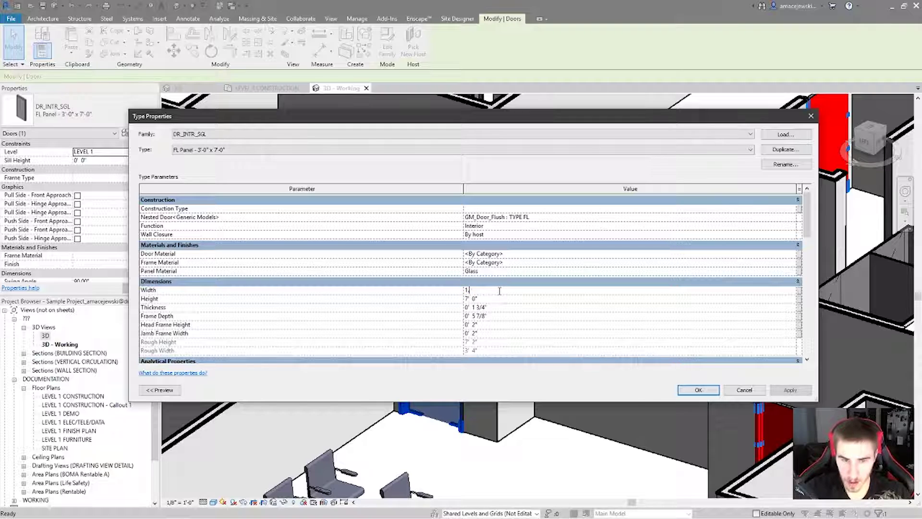
pyautogui.write("1.5'")
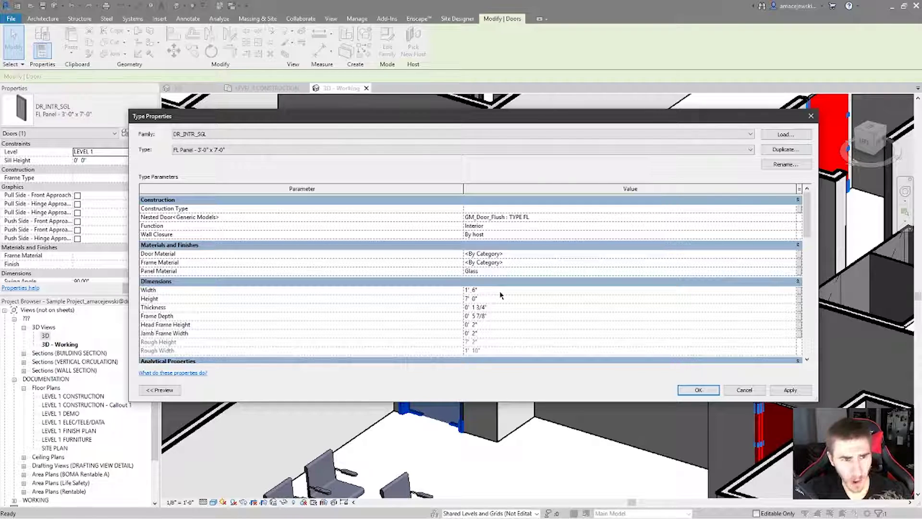
# Step: Rename the door type to FL Panel - 1'-6" x 7'-0" and accept the type changes
pyautogui.click(786, 164)
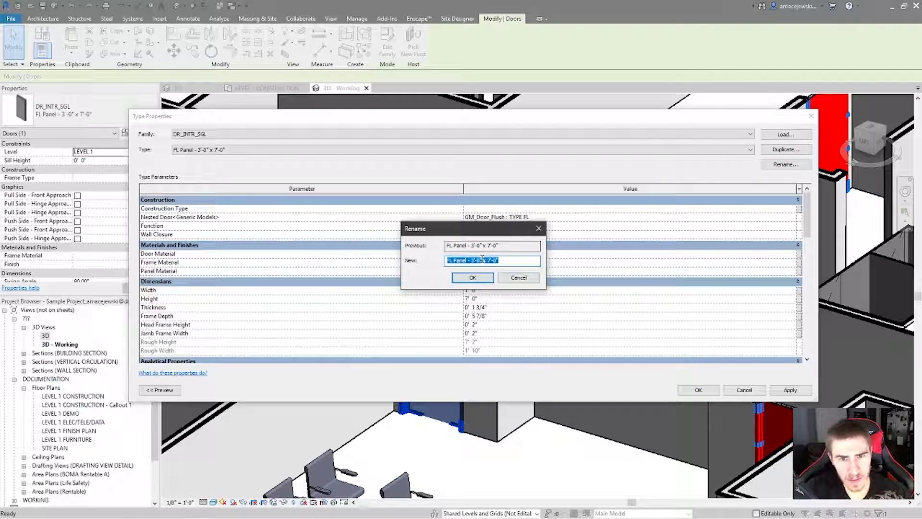
pyautogui.click(475, 261)
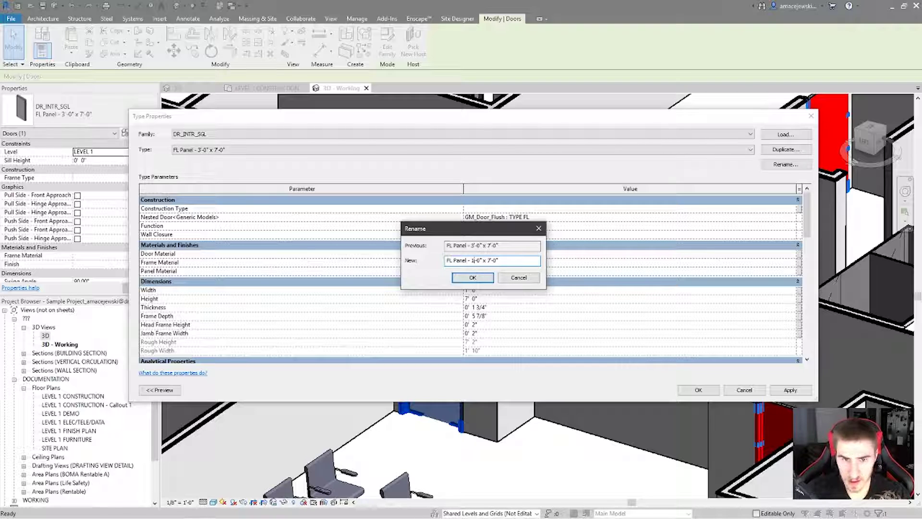
pyautogui.press('BackSpace')
pyautogui.write('6')
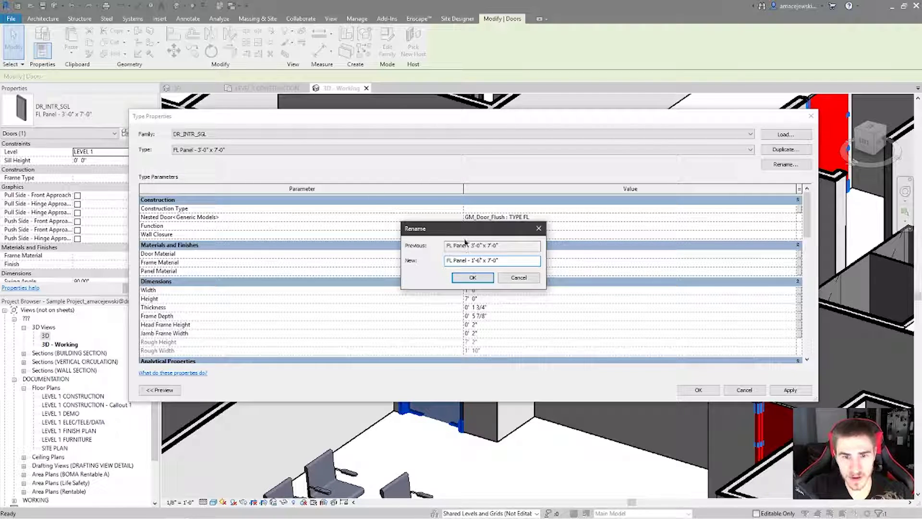
pyautogui.click(471, 278)
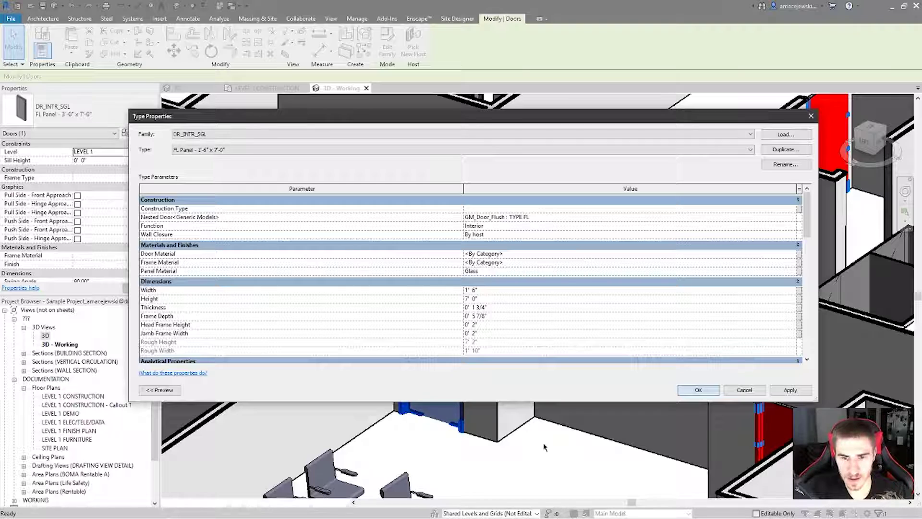
pyautogui.press('Return')
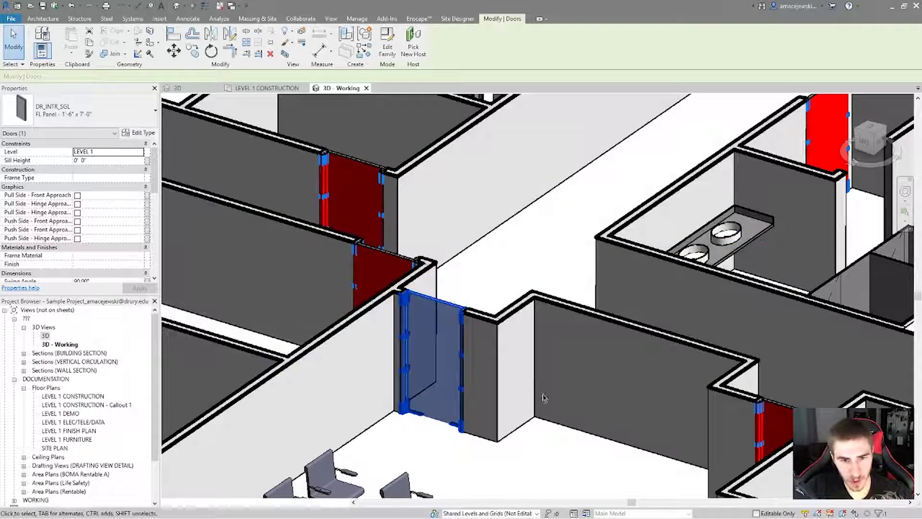
pyautogui.click(569, 455)
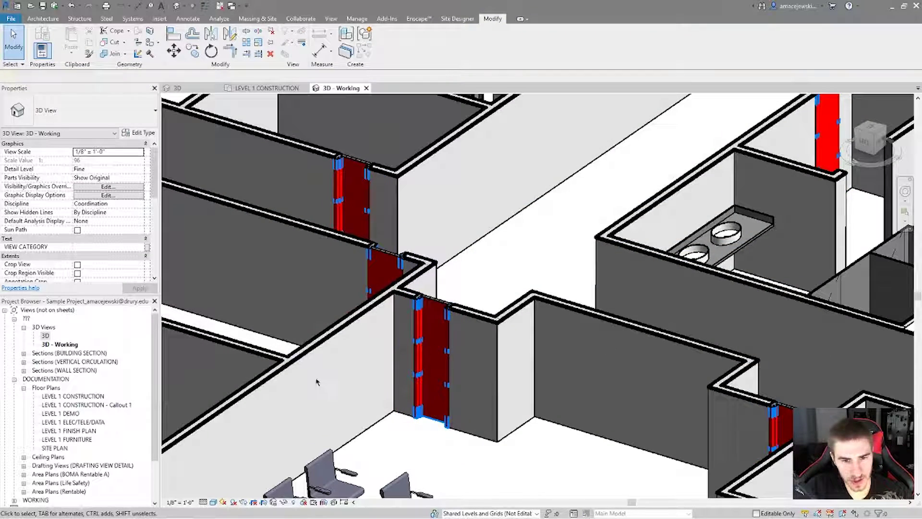
# Step: Review the rules of the Doors 2' filter with the narrowed single door selected, starting from Override by Filter
pyautogui.click(436, 302)
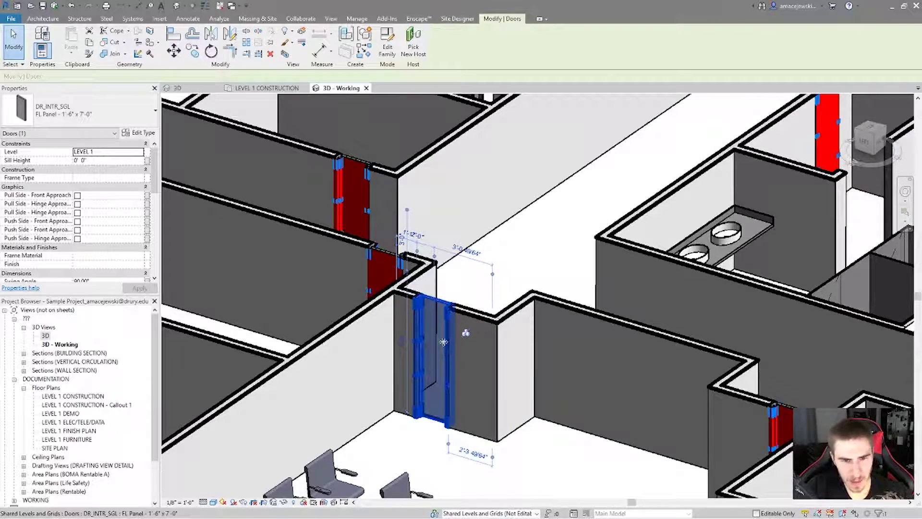
pyautogui.scroll(-2, 458, 284)
pyautogui.click(290, 43)
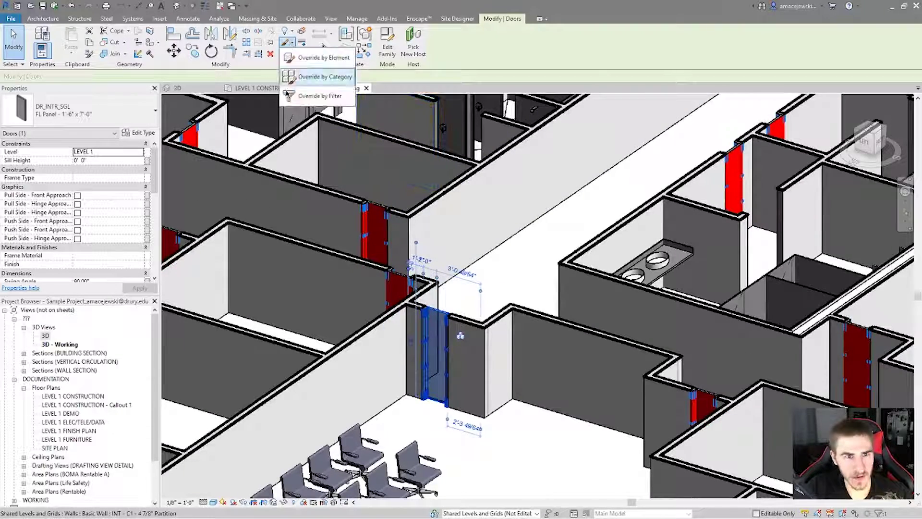
pyautogui.click(320, 95)
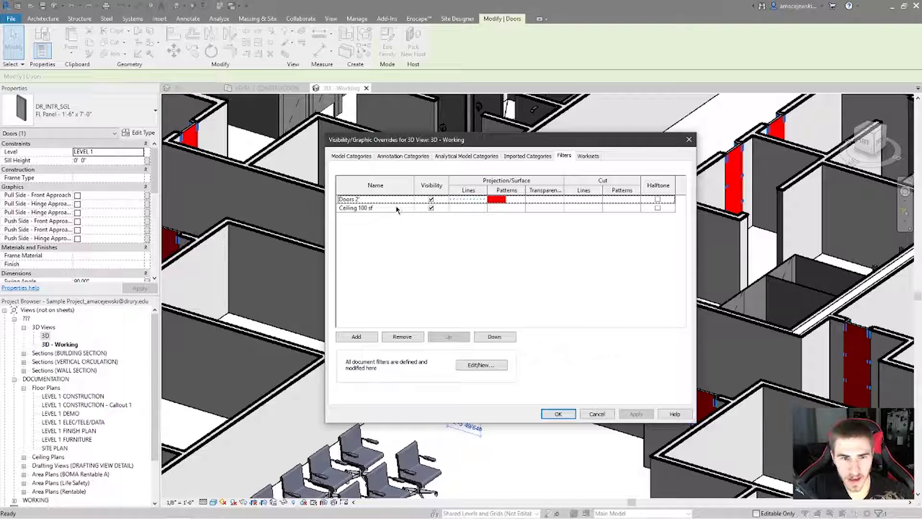
pyautogui.moveTo(399, 140); pyautogui.dragTo(549, 129)
pyautogui.click(527, 189)
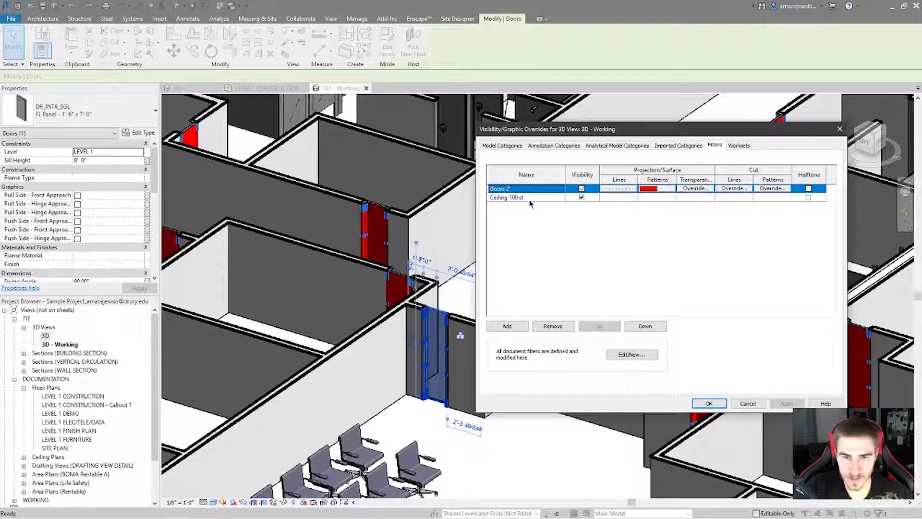
pyautogui.click(632, 353)
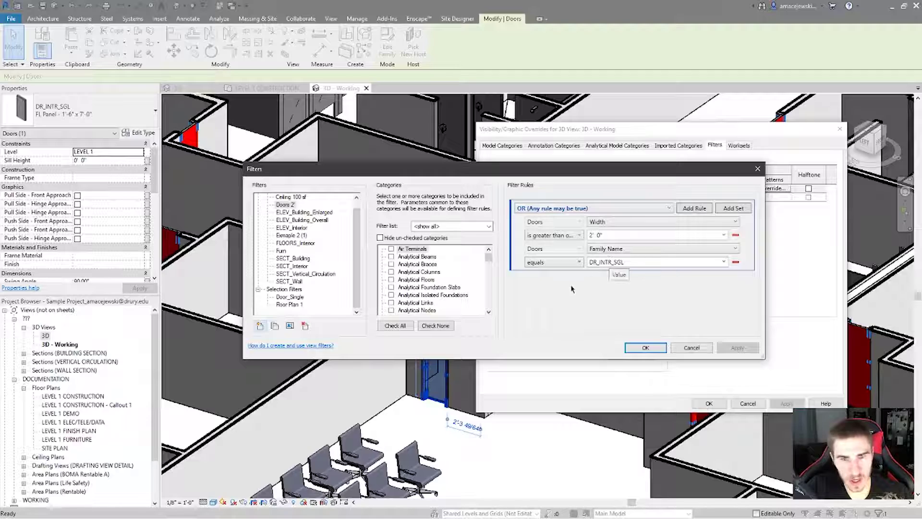
pyautogui.click(643, 346)
pyautogui.click(709, 403)
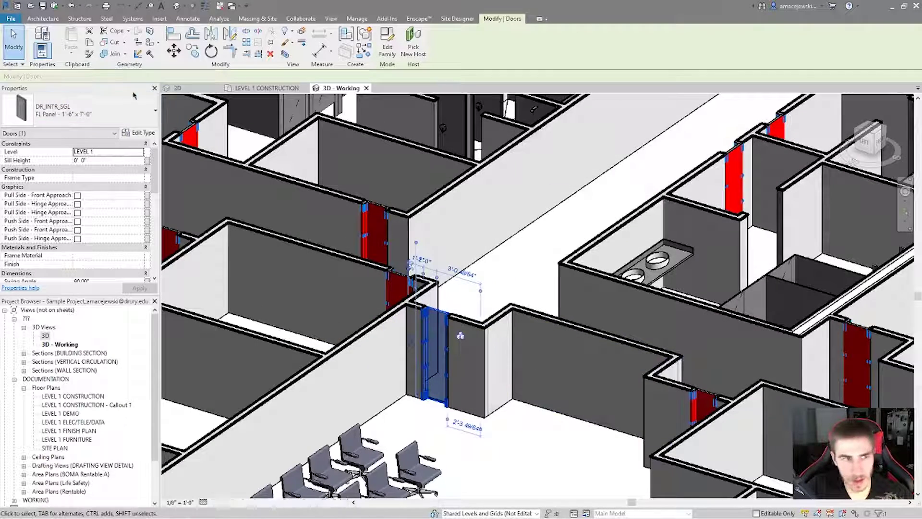
# Step: Swap the selected door to the DR_EXTR_OH_COIL type and rename that type DR_EXTR_OH_COIL 1.5
pyautogui.click(95, 98)
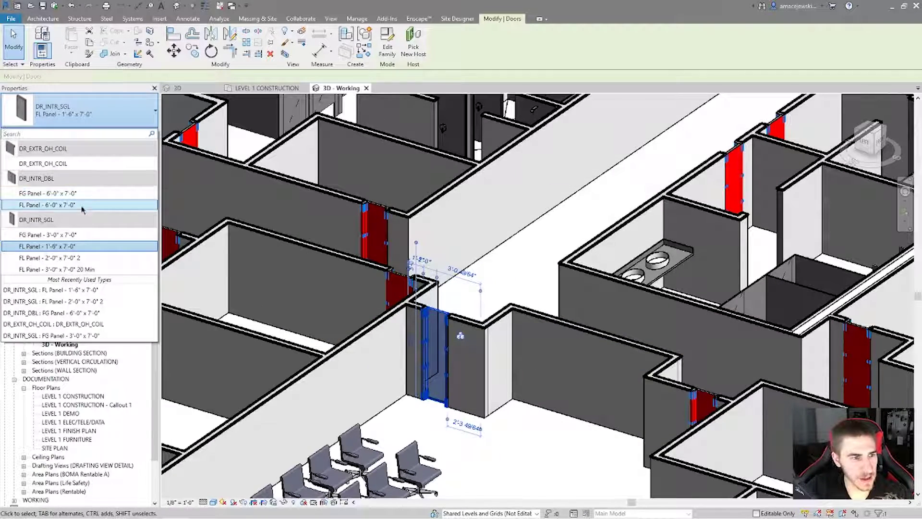
pyautogui.click(75, 168)
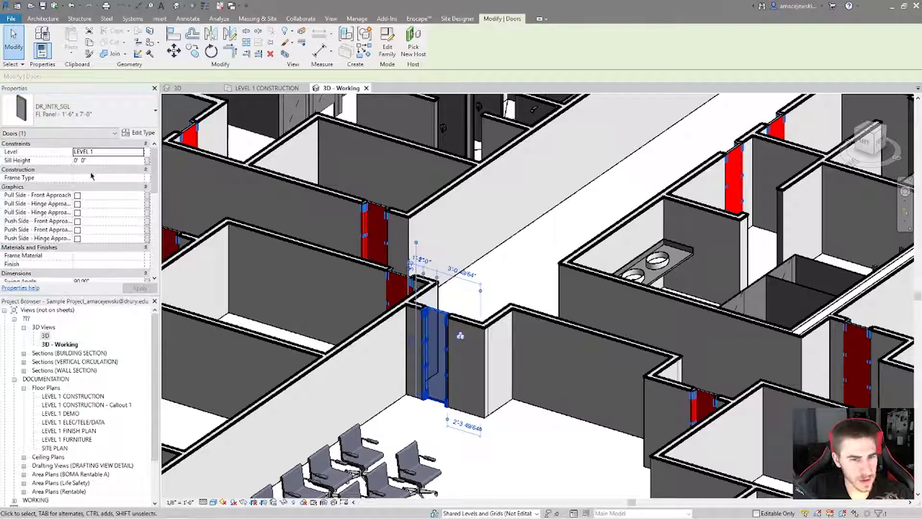
pyautogui.click(143, 134)
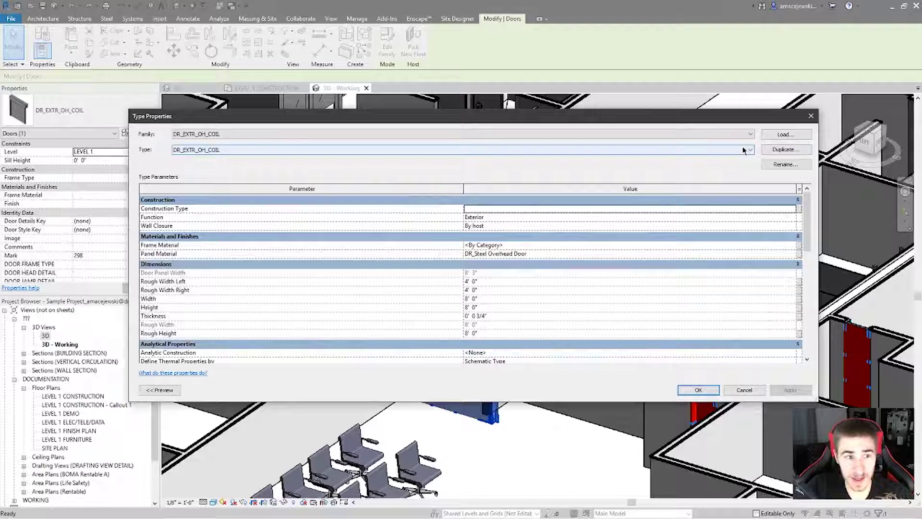
pyautogui.click(786, 149)
pyautogui.click(519, 279)
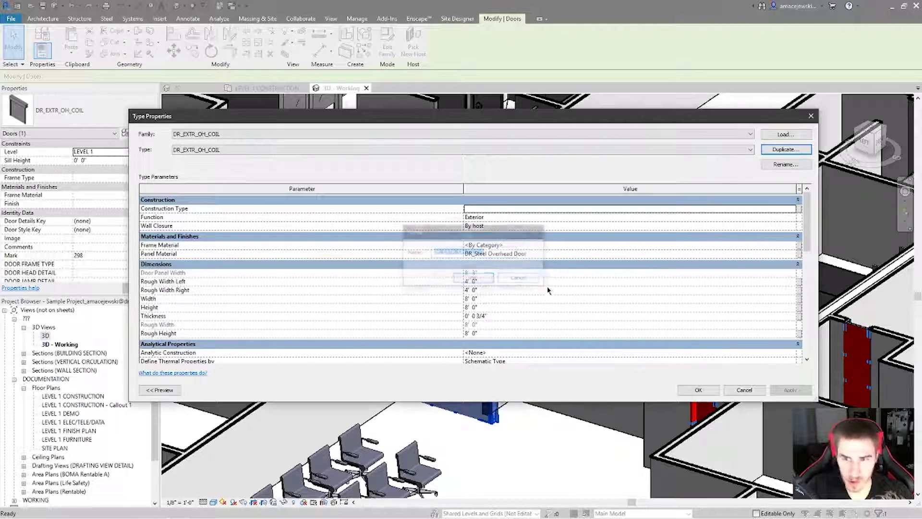
pyautogui.click(786, 164)
pyautogui.press('End')
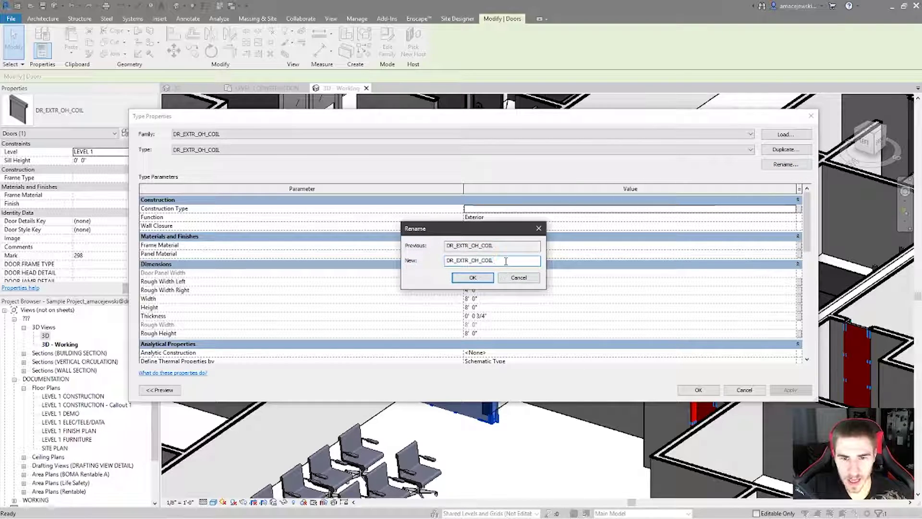
pyautogui.write('1.5')
pyautogui.press('Return')
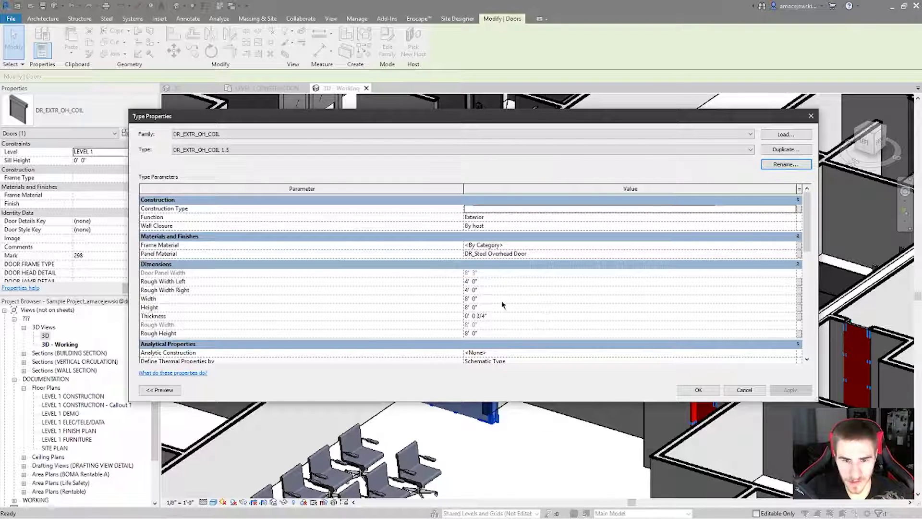
# Step: Set the coiling door type's width to 1.5 feet and accept its type properties
pyautogui.click(499, 299)
pyautogui.write('1')
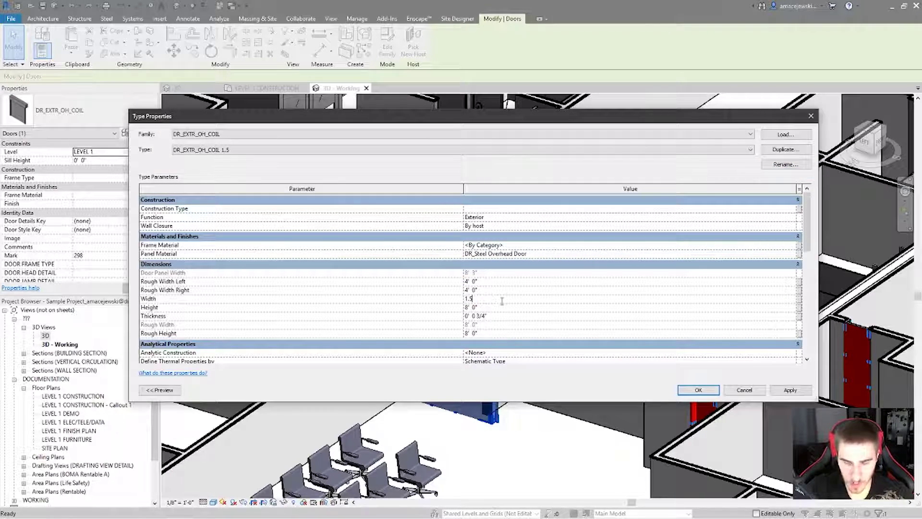
pyautogui.click(699, 389)
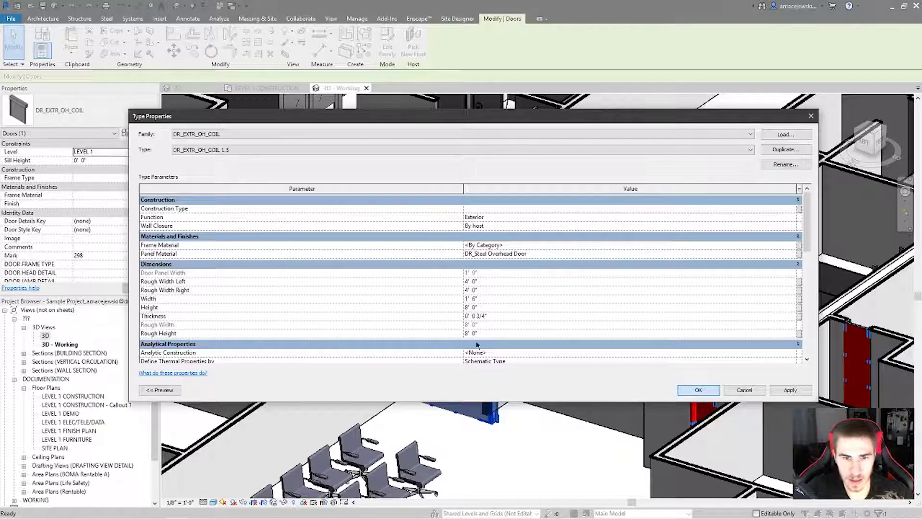
pyautogui.press('Escape')
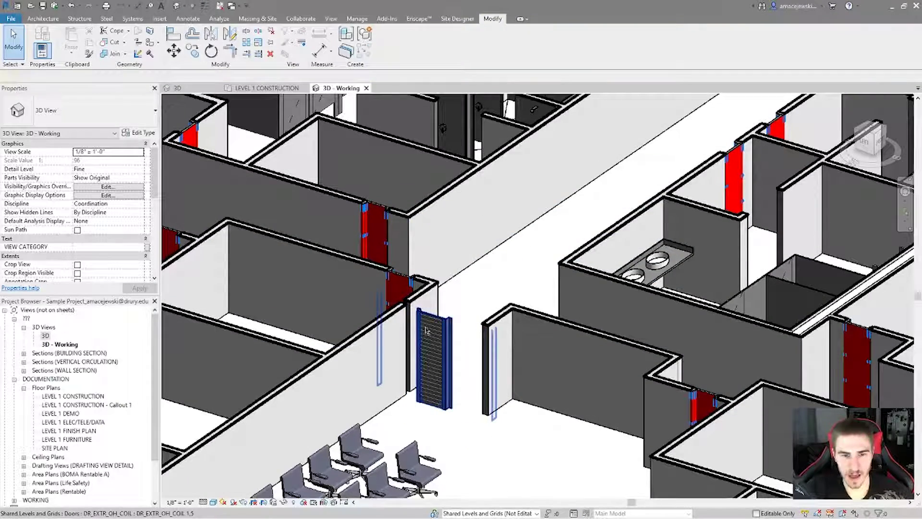
# Step: Examine the narrowed coiling door up close, checking whether the Doors 2' filter overrides apply to it
pyautogui.click(447, 342)
pyautogui.keyDown('shift'); pyautogui.moveTo(464, 378); pyautogui.dragTo(489, 379, button='middle'); pyautogui.keyUp('shift')
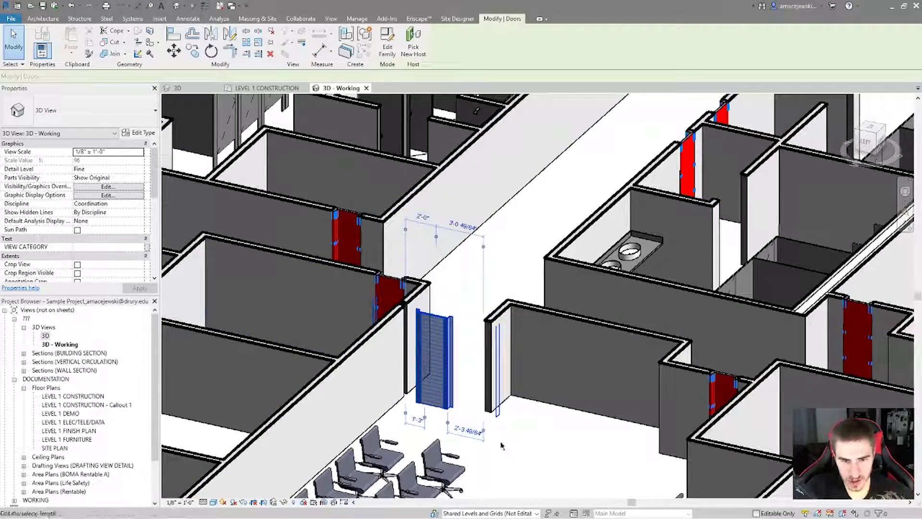
pyautogui.click(541, 416)
pyautogui.scroll(5, 440, 346)
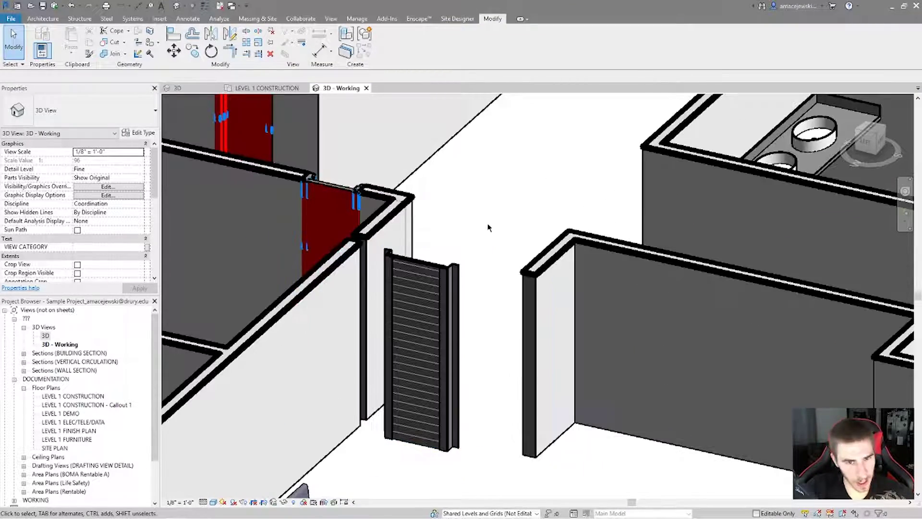
pyautogui.click(443, 298)
pyautogui.scroll(-6, 461, 327)
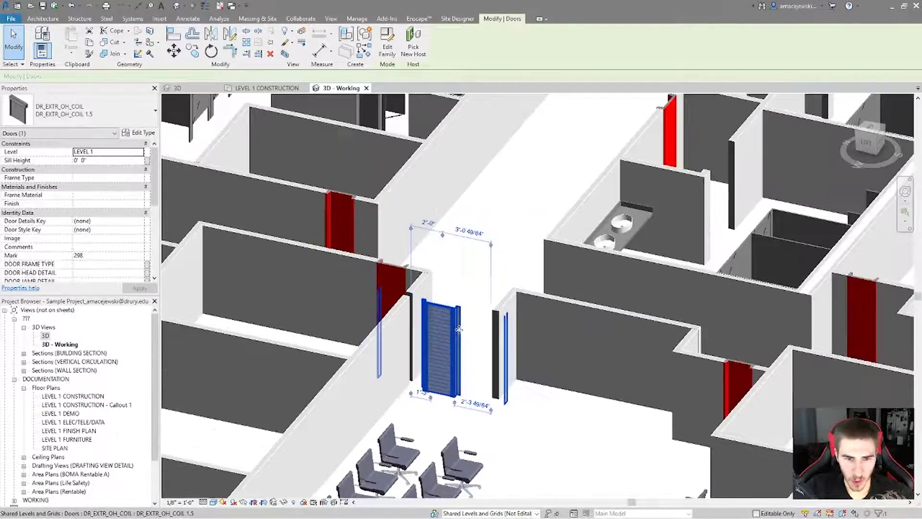
pyautogui.scroll(-2, 478, 337)
pyautogui.press('Escape')
# Step: Compare the filter overrides on the single and double doors across the rest of the floor
pyautogui.moveTo(540, 394); pyautogui.dragTo(490, 363, button='middle')
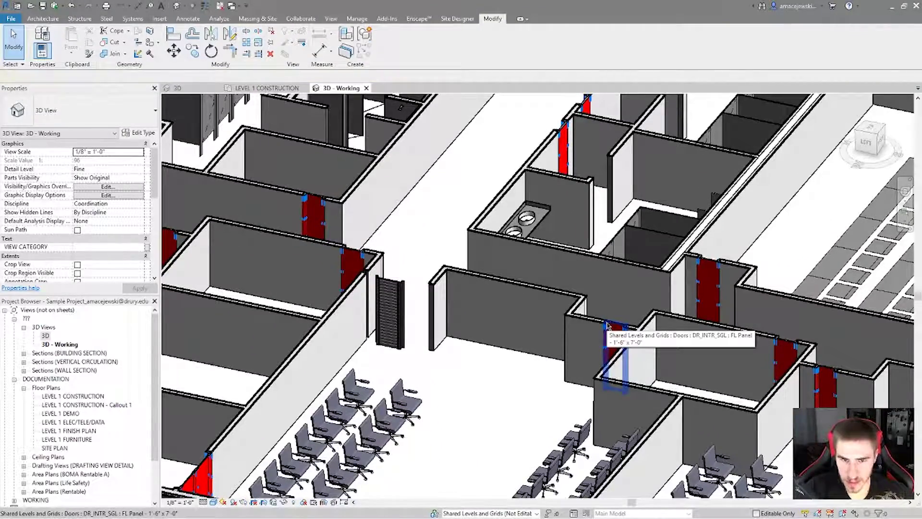
pyautogui.scroll(-3, 608, 325)
pyautogui.scroll(1, 509, 353)
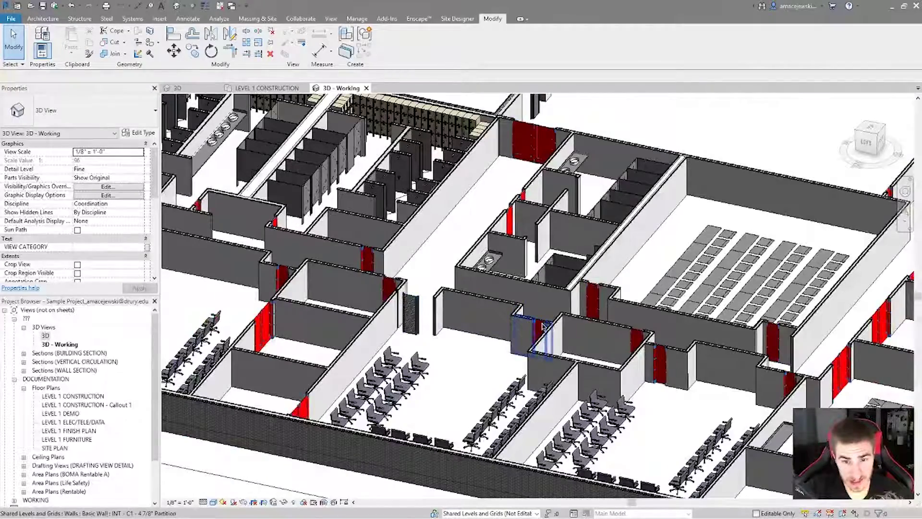
pyautogui.click(510, 353)
pyautogui.scroll(-2, 509, 353)
pyautogui.press('Escape')
pyautogui.keyDown('shift'); pyautogui.moveTo(509, 353); pyautogui.dragTo(539, 300, button='middle'); pyautogui.keyUp('shift')
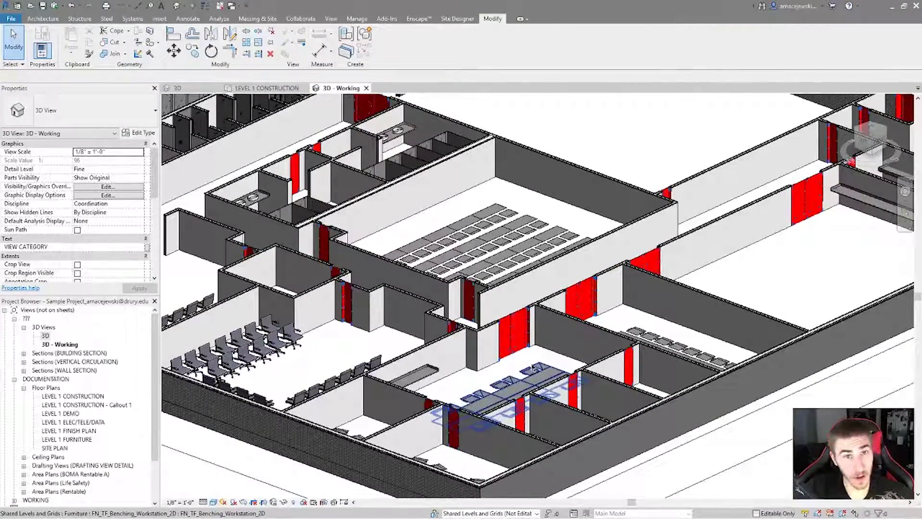
# Step: Review the view's filter overrides for the double door beside the benching workstations and check its red fill
pyautogui.click(519, 340)
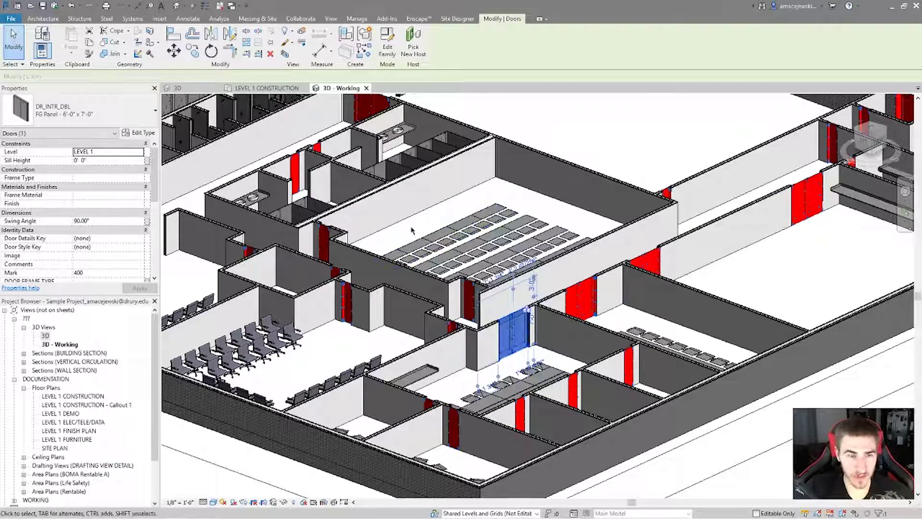
pyautogui.click(291, 43)
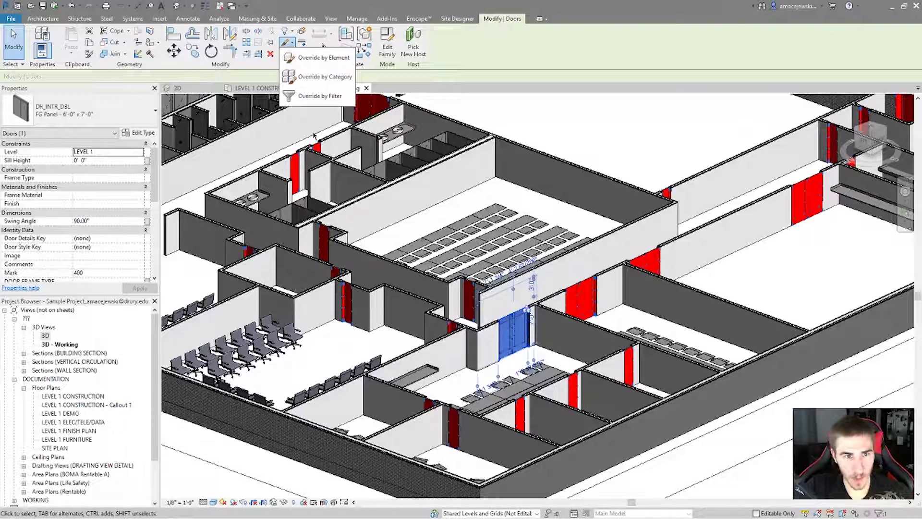
pyautogui.click(321, 95)
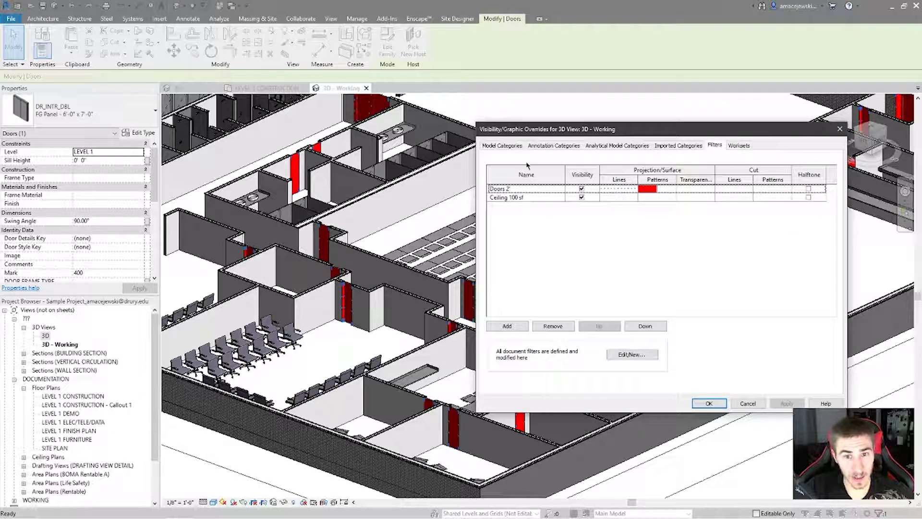
pyautogui.click(709, 403)
pyautogui.moveTo(720, 362); pyautogui.dragTo(705, 294, button='middle')
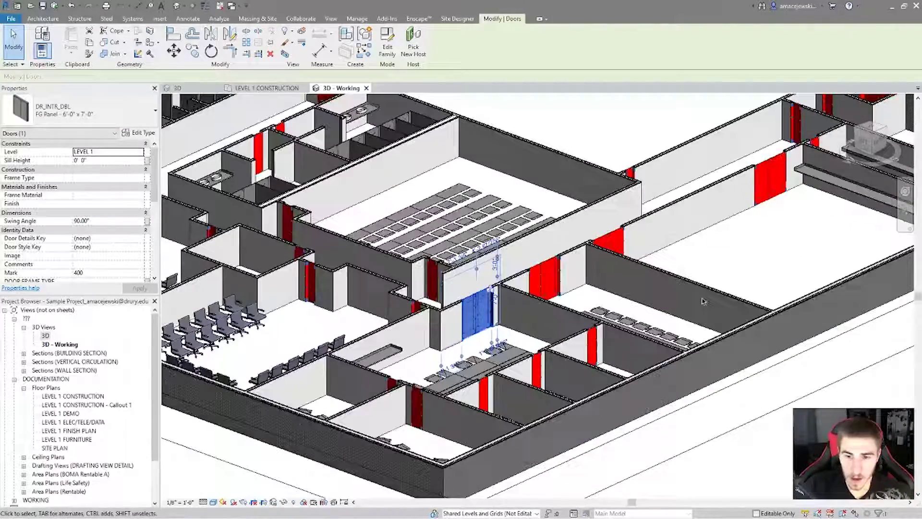
pyautogui.click(704, 294)
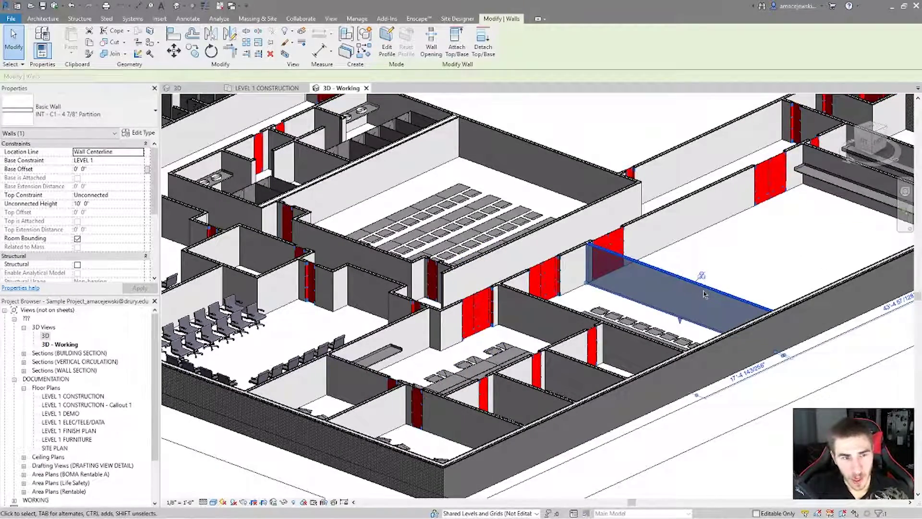